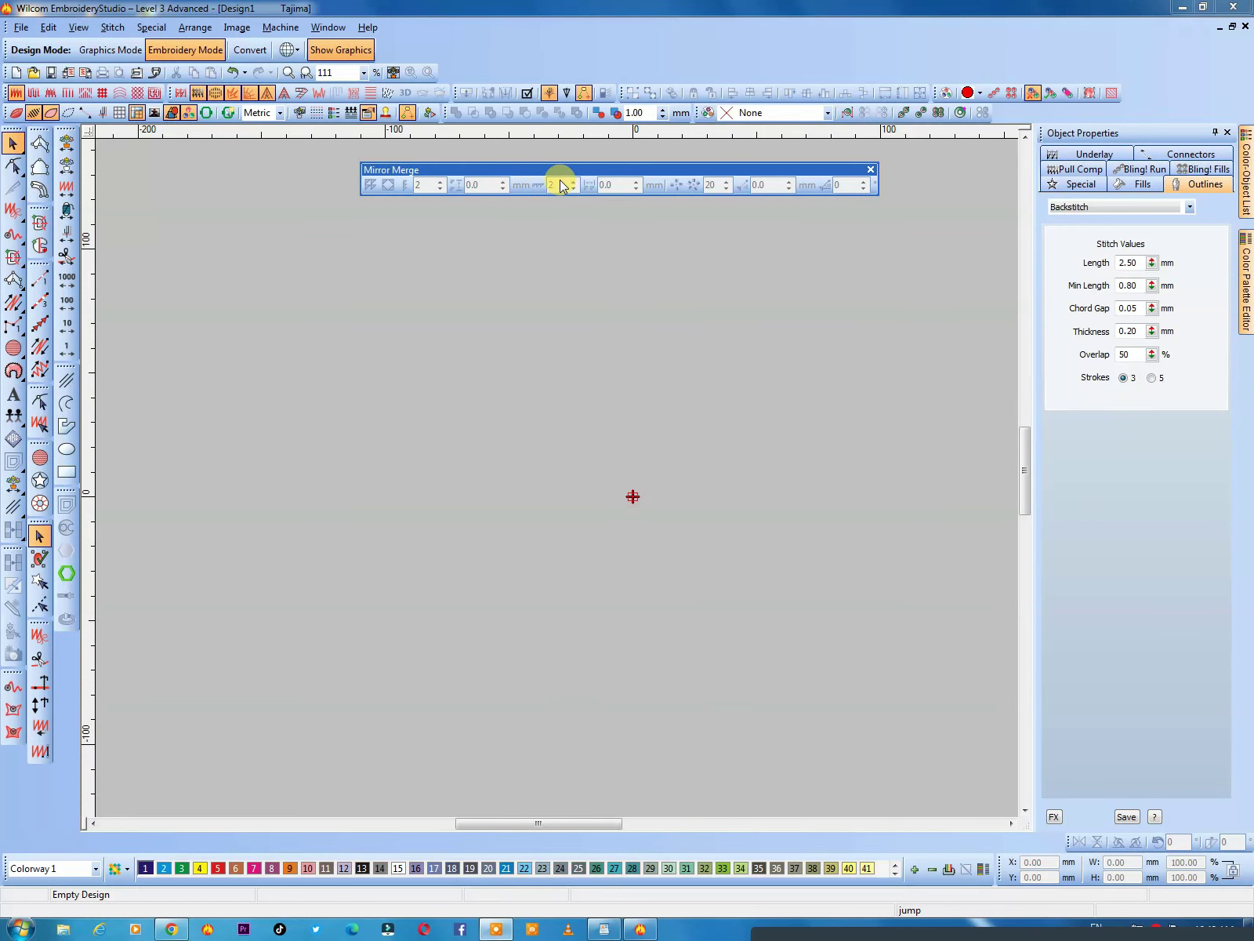
Step: Hide the Mirror Merge toolbar and display it again
click(872, 170)
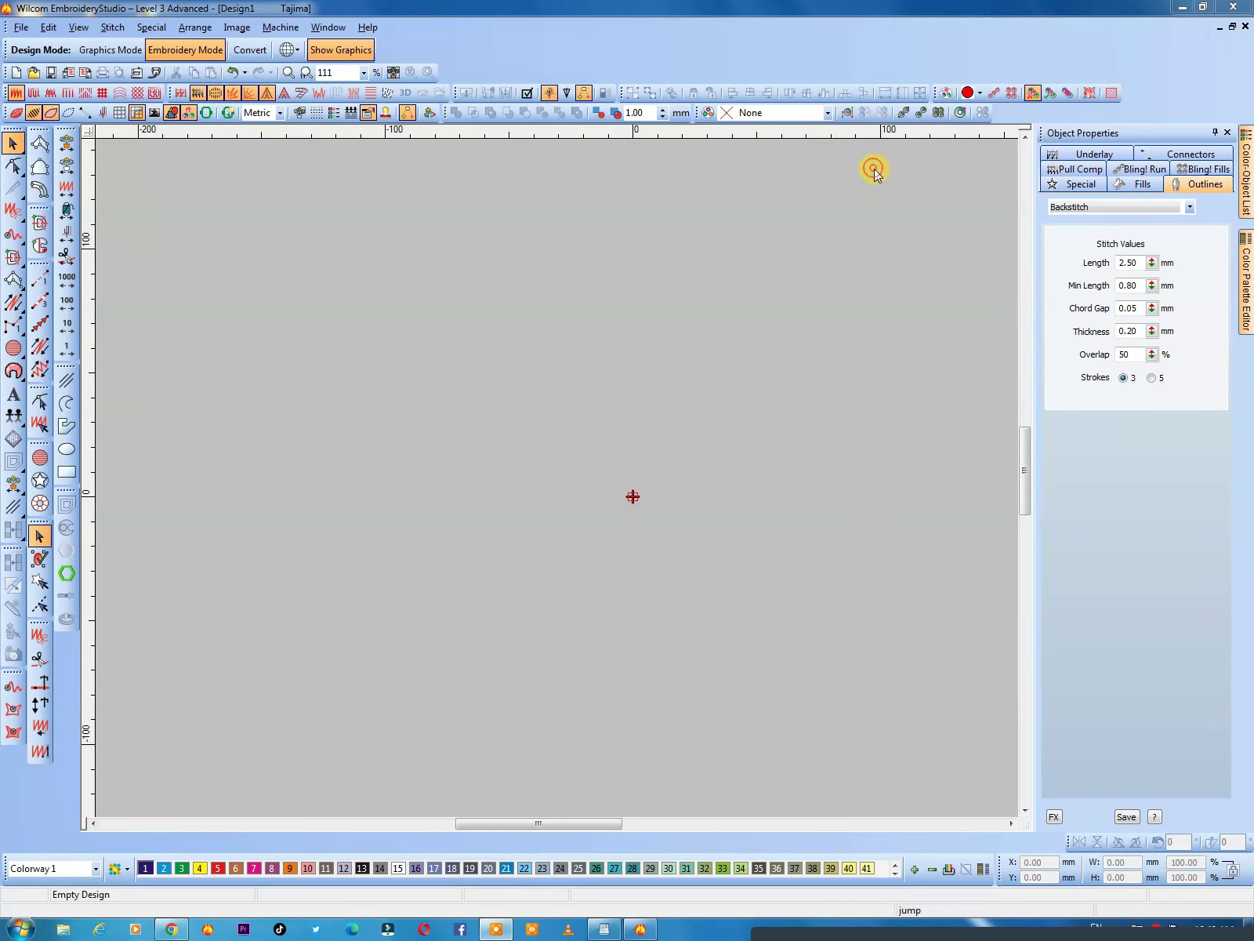
click(49, 29)
mouse_move(77, 27)
mouse_move(216, 368)
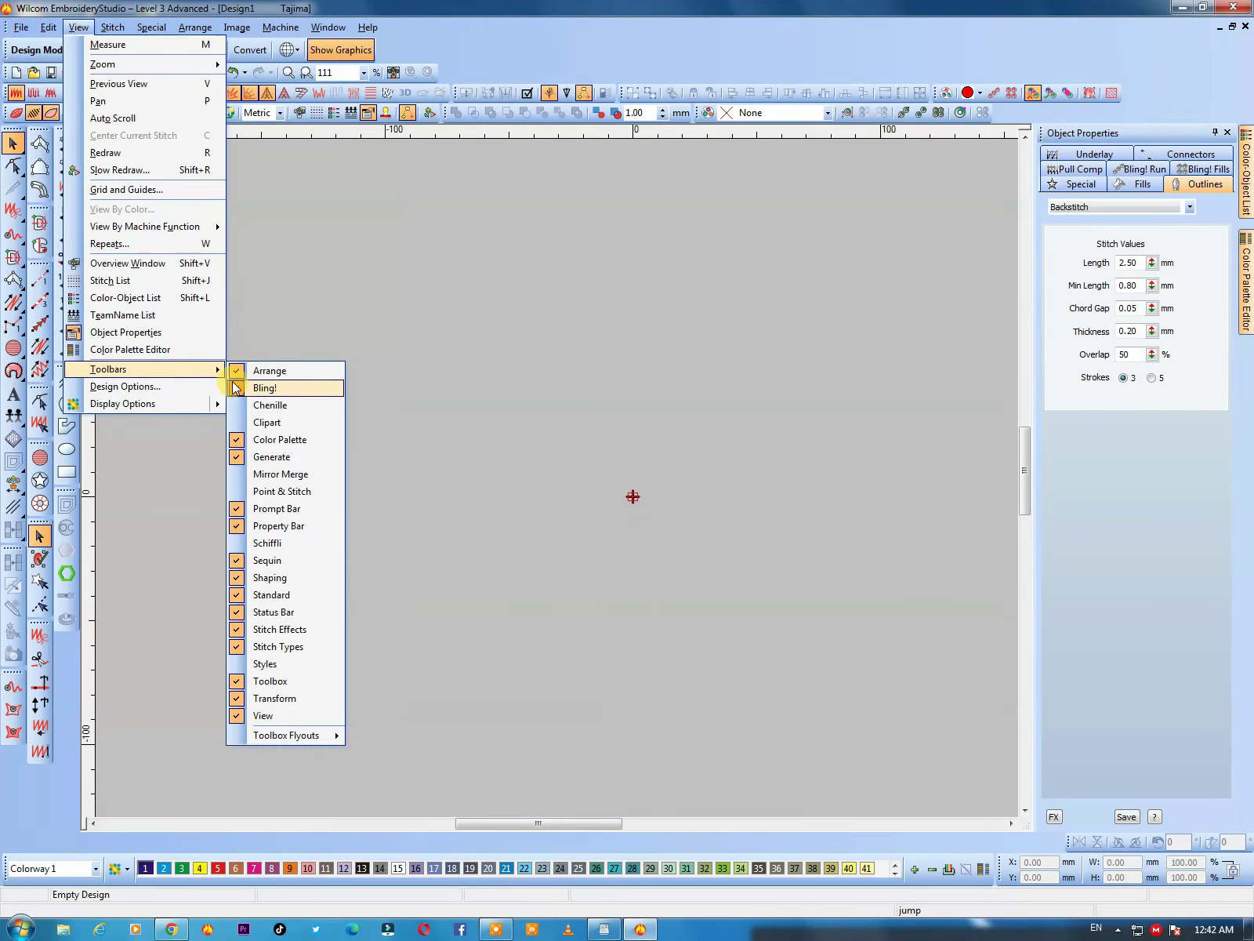
click(241, 481)
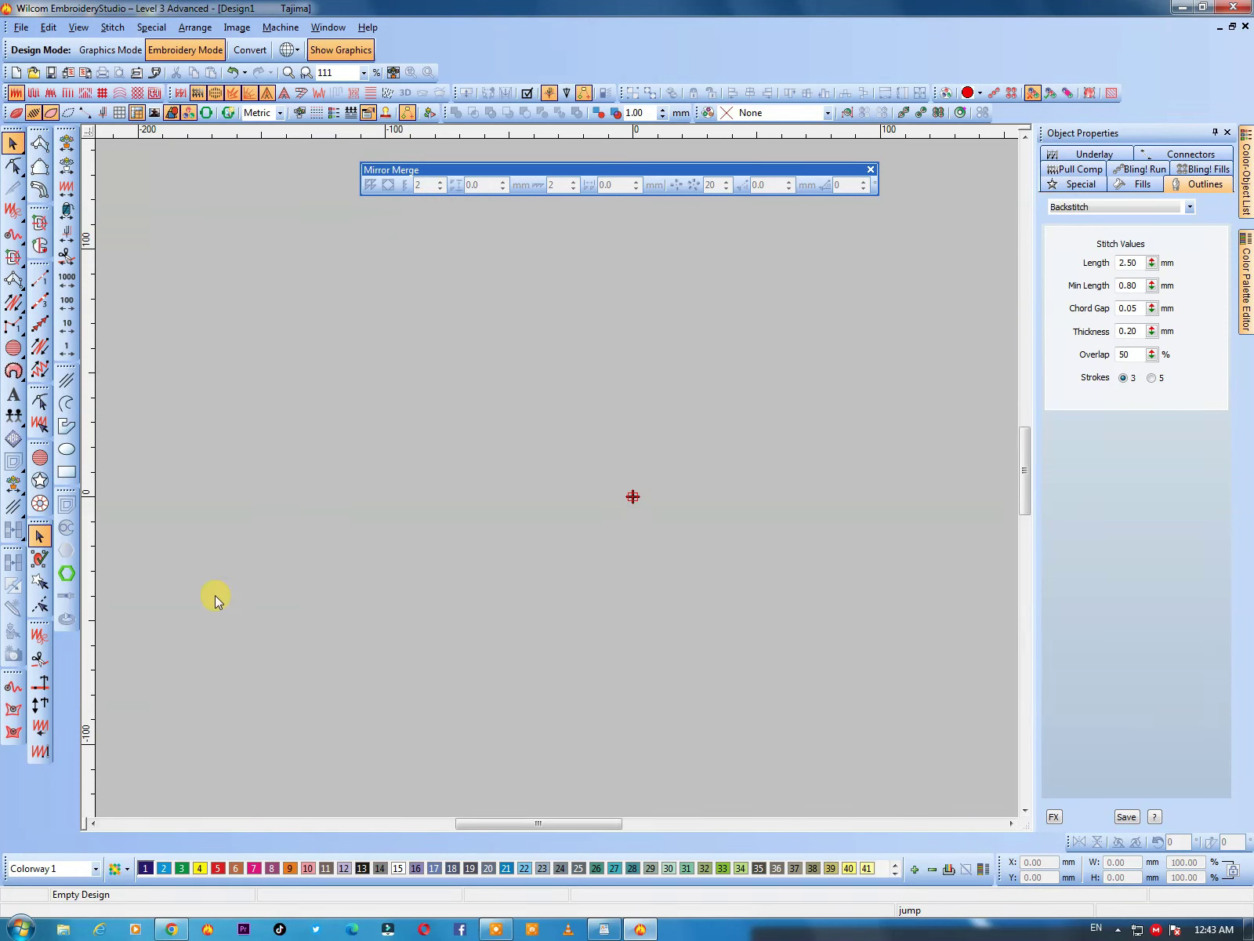
Step: Draw a satin-filled circle about 37 mm in diameter left of the origin and move it slightly downward, dismissing the Windows color scheme message
click(16, 354)
click(350, 451)
click(393, 468)
key(Return)
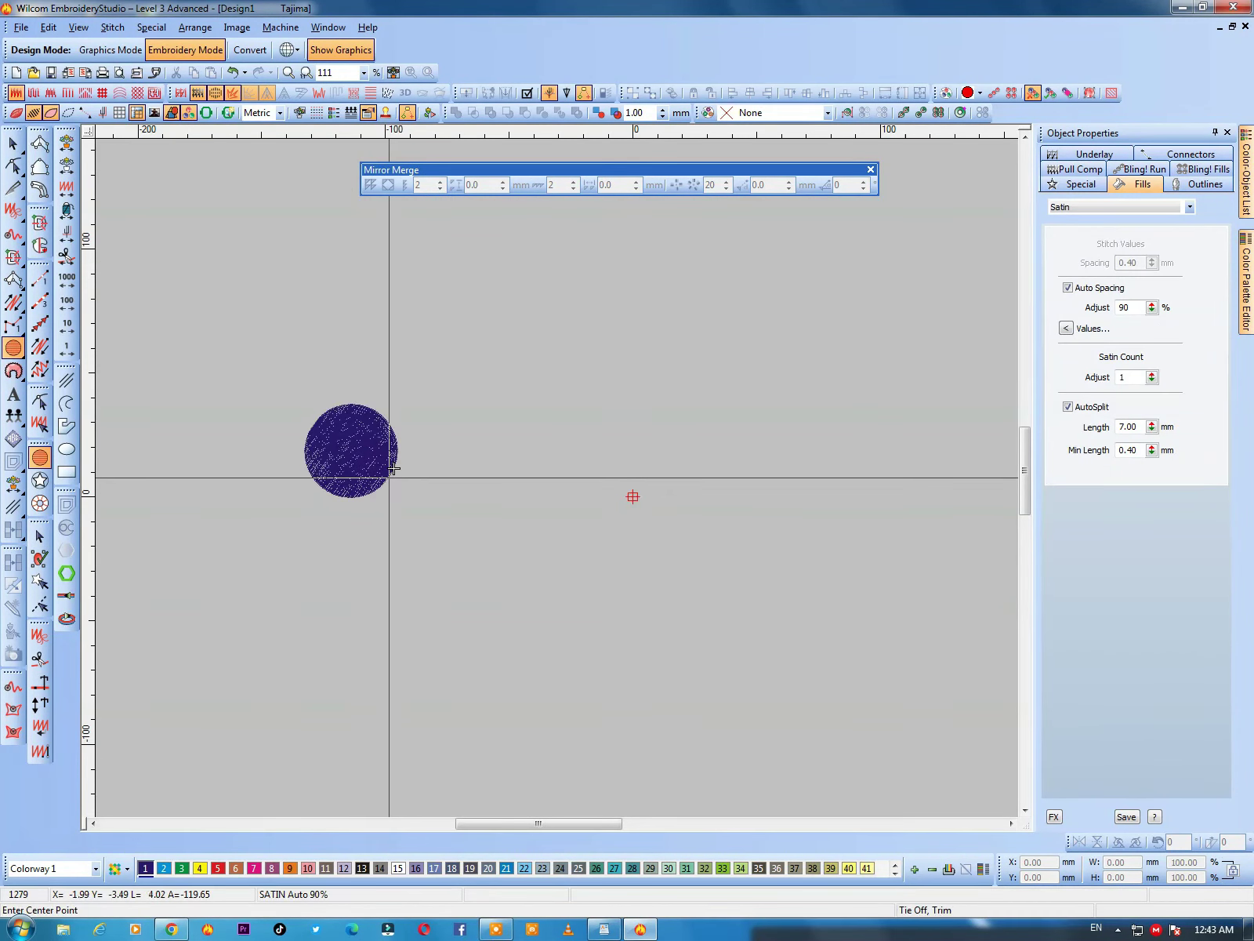
key(Escape)
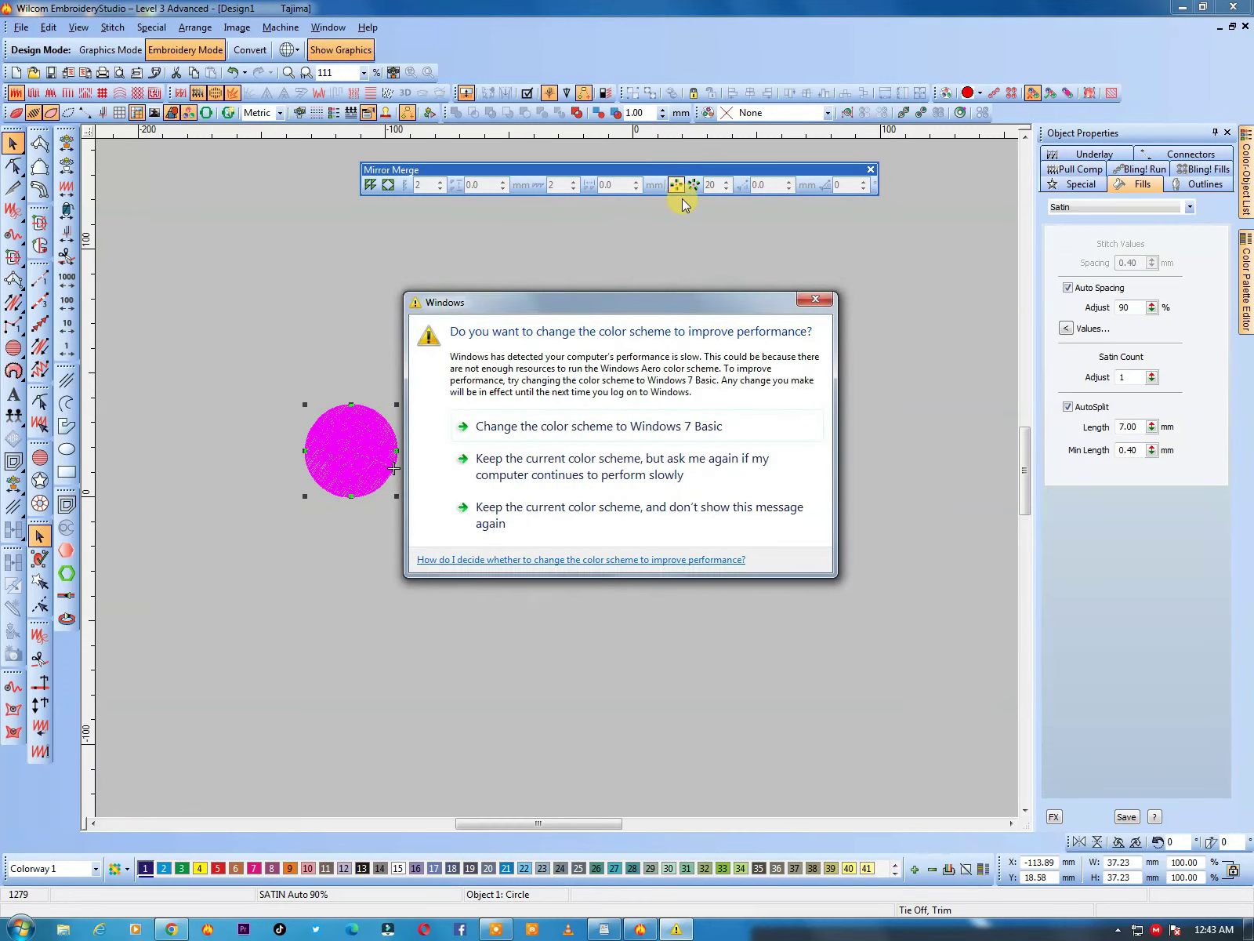
click(815, 298)
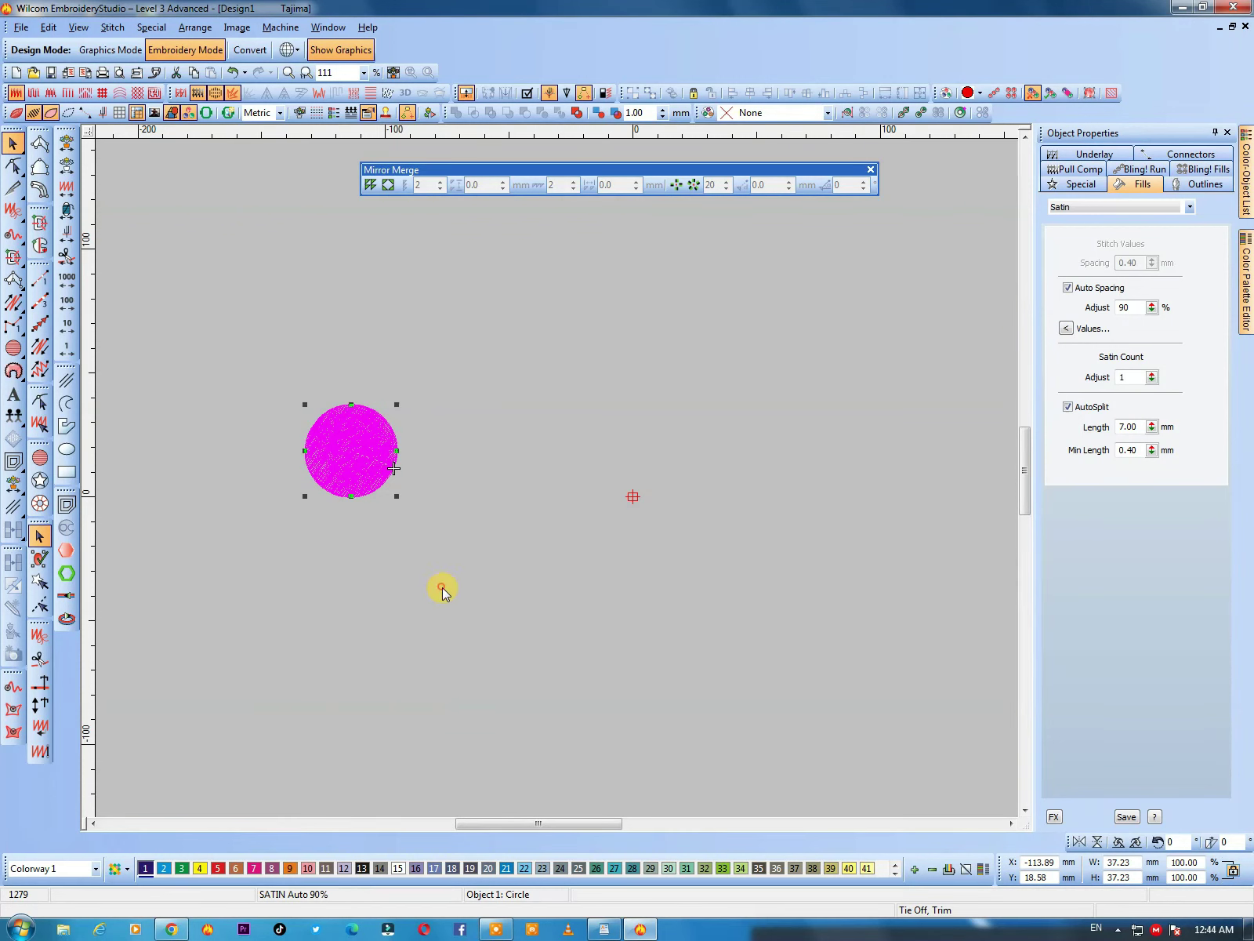
drag(347, 481, 340, 532)
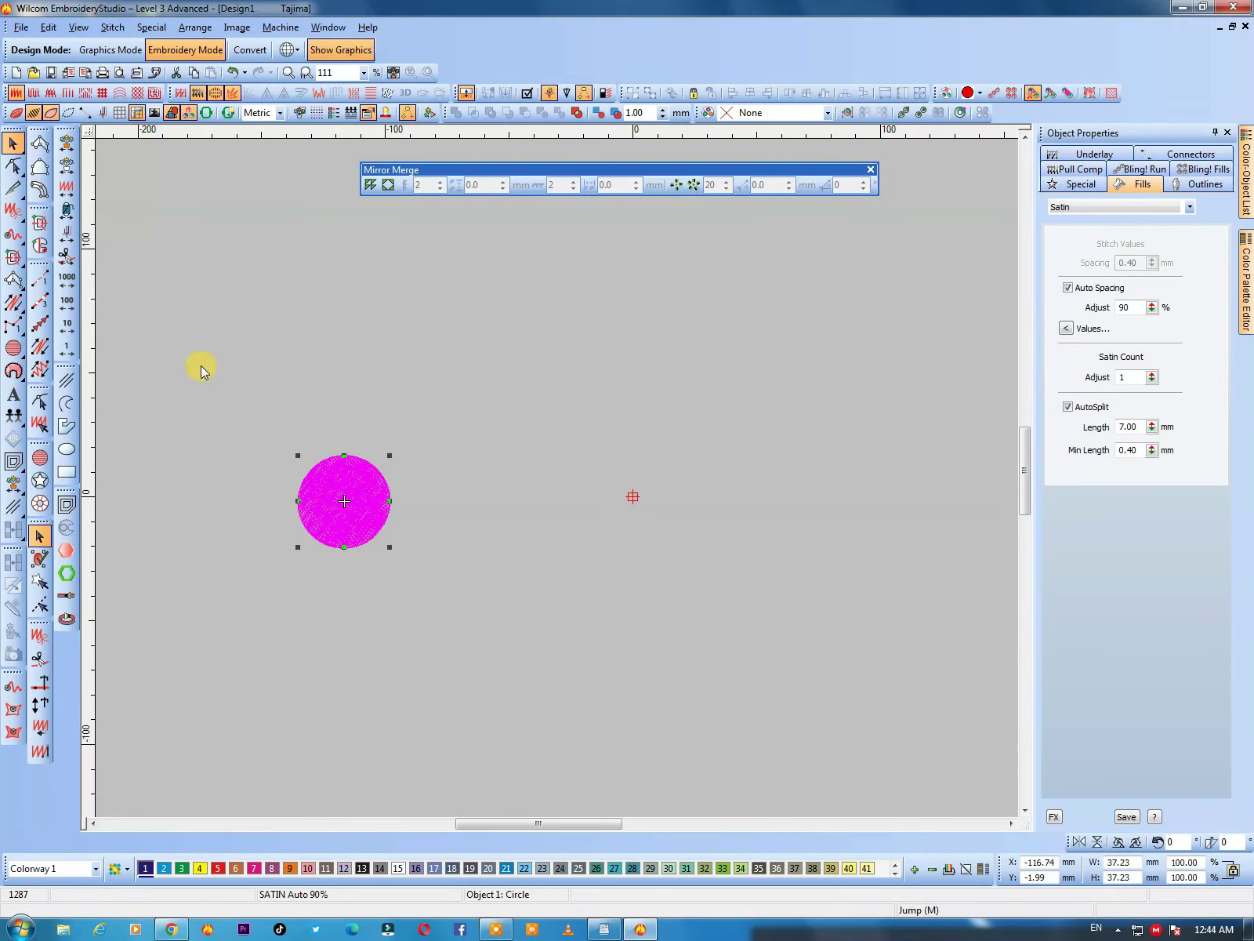
Step: Array the circle in 2 rows and 2 columns, with the copies placed just beside and above the original
click(371, 187)
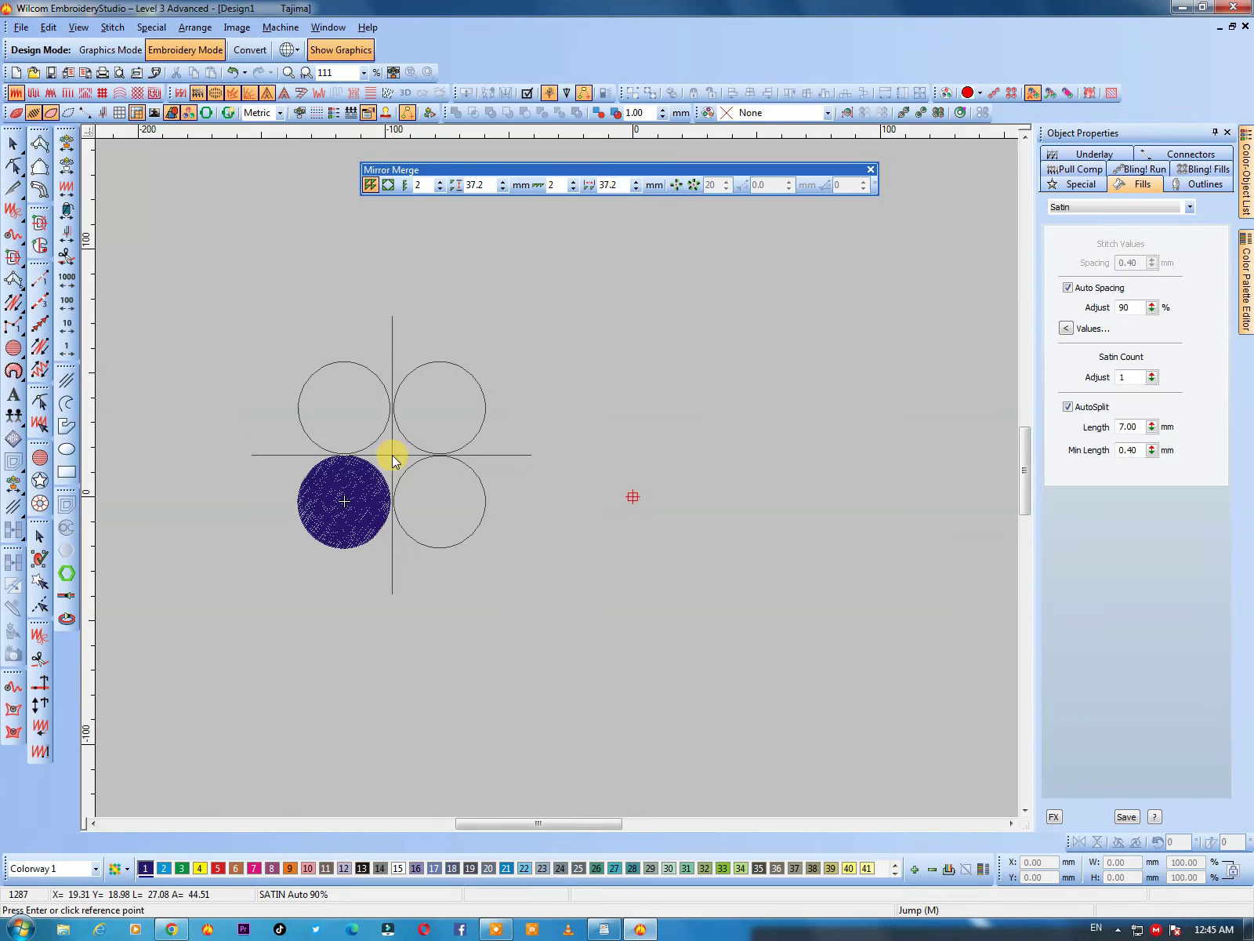
click(392, 454)
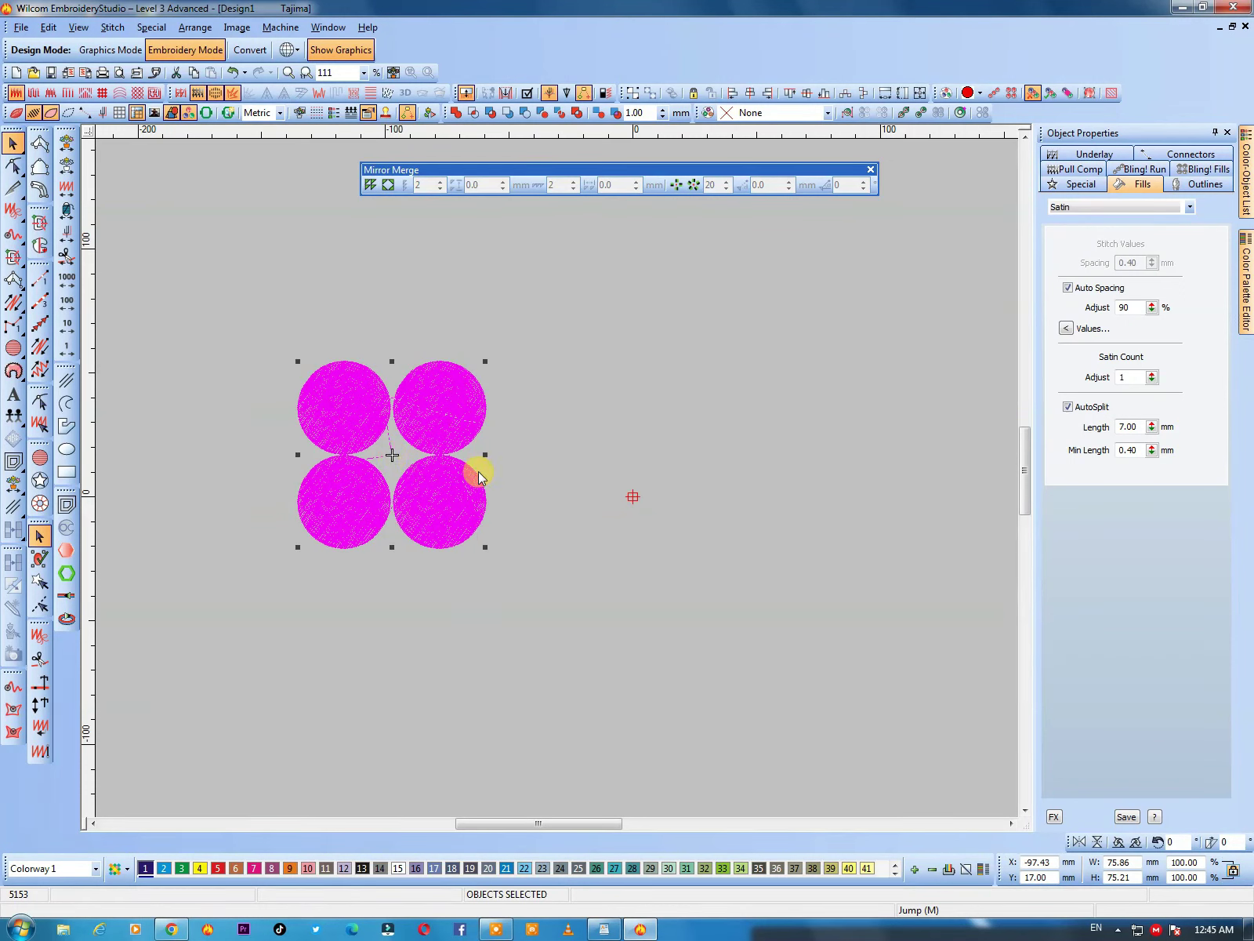
click(696, 314)
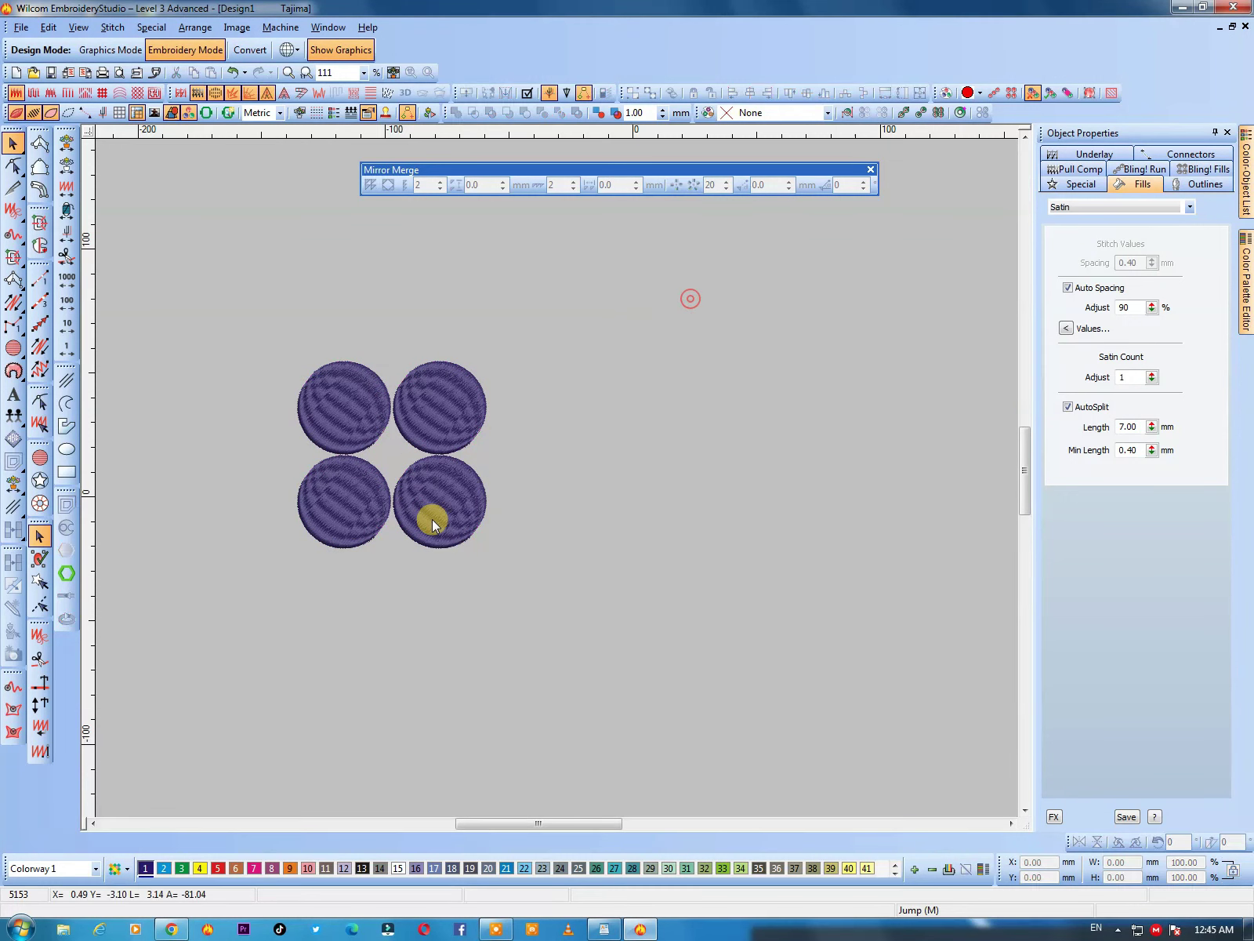
drag(691, 224, 251, 619)
click(459, 595)
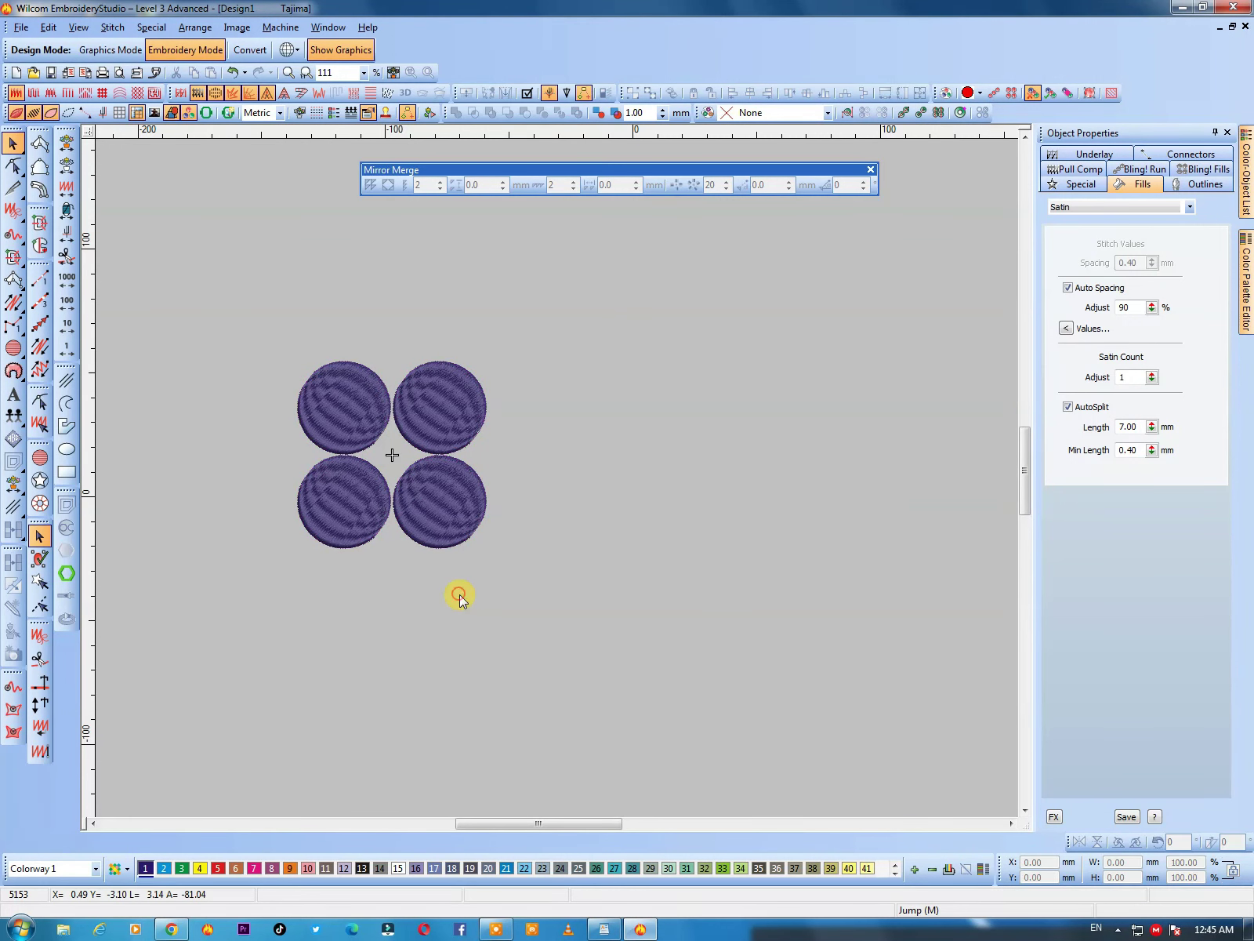
Step: Select individual circles of the array to check them, and undo the 2 by 2 array
click(446, 400)
click(433, 490)
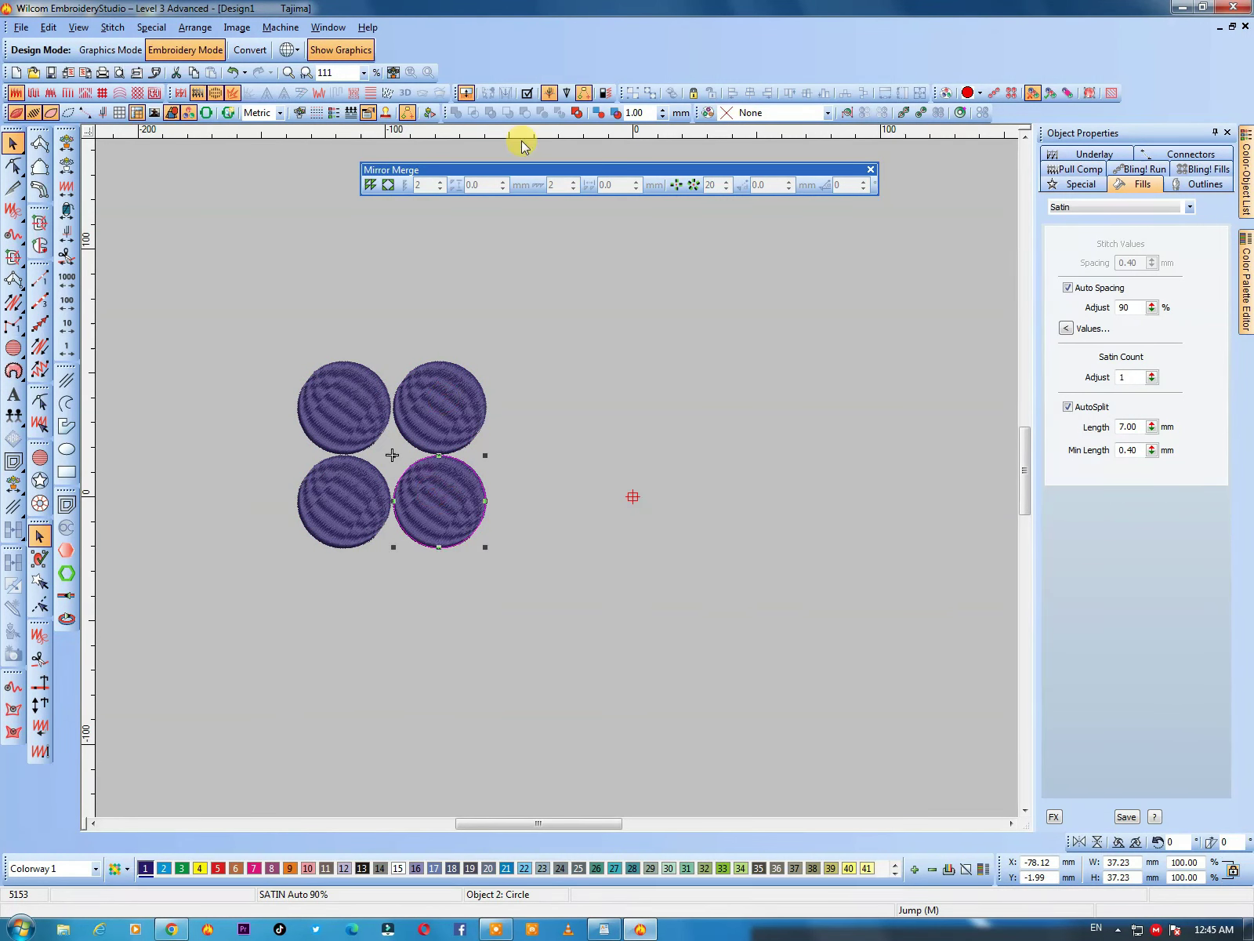
click(456, 412)
click(568, 330)
key(ctrl+a)
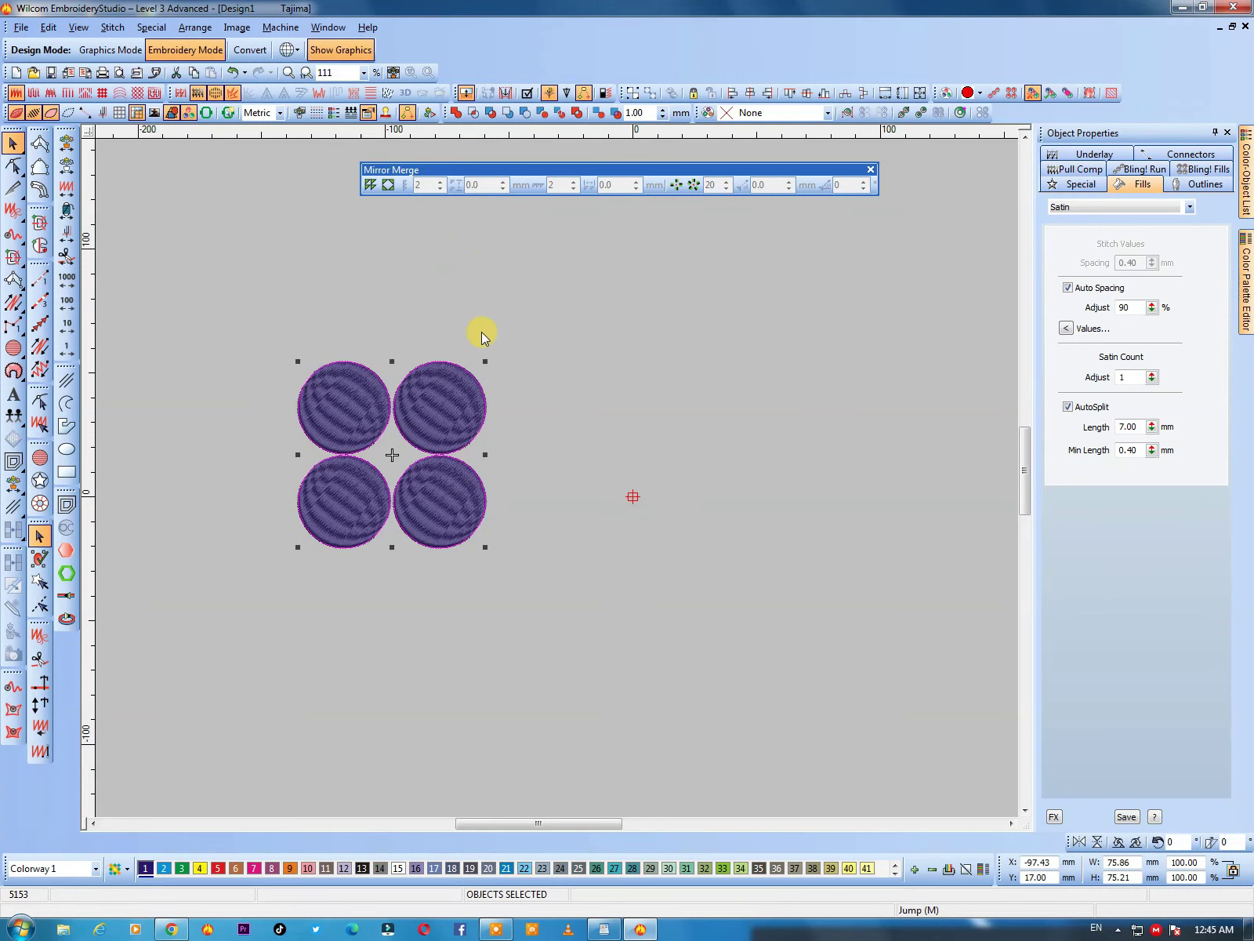
key(ctrl+z)
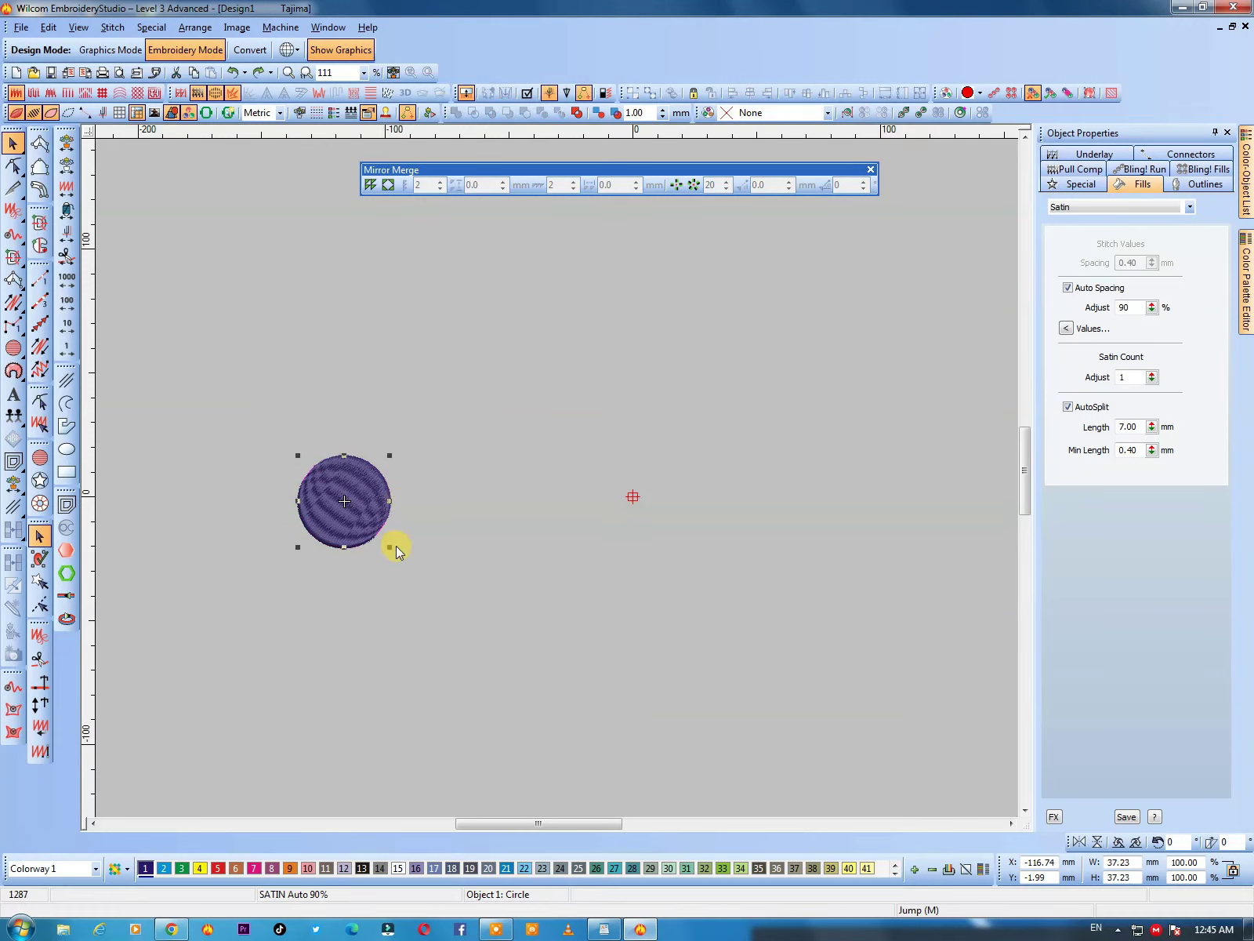
Step: Shrink the remaining circle to about 17 mm in diameter
drag(390, 549, 367, 536)
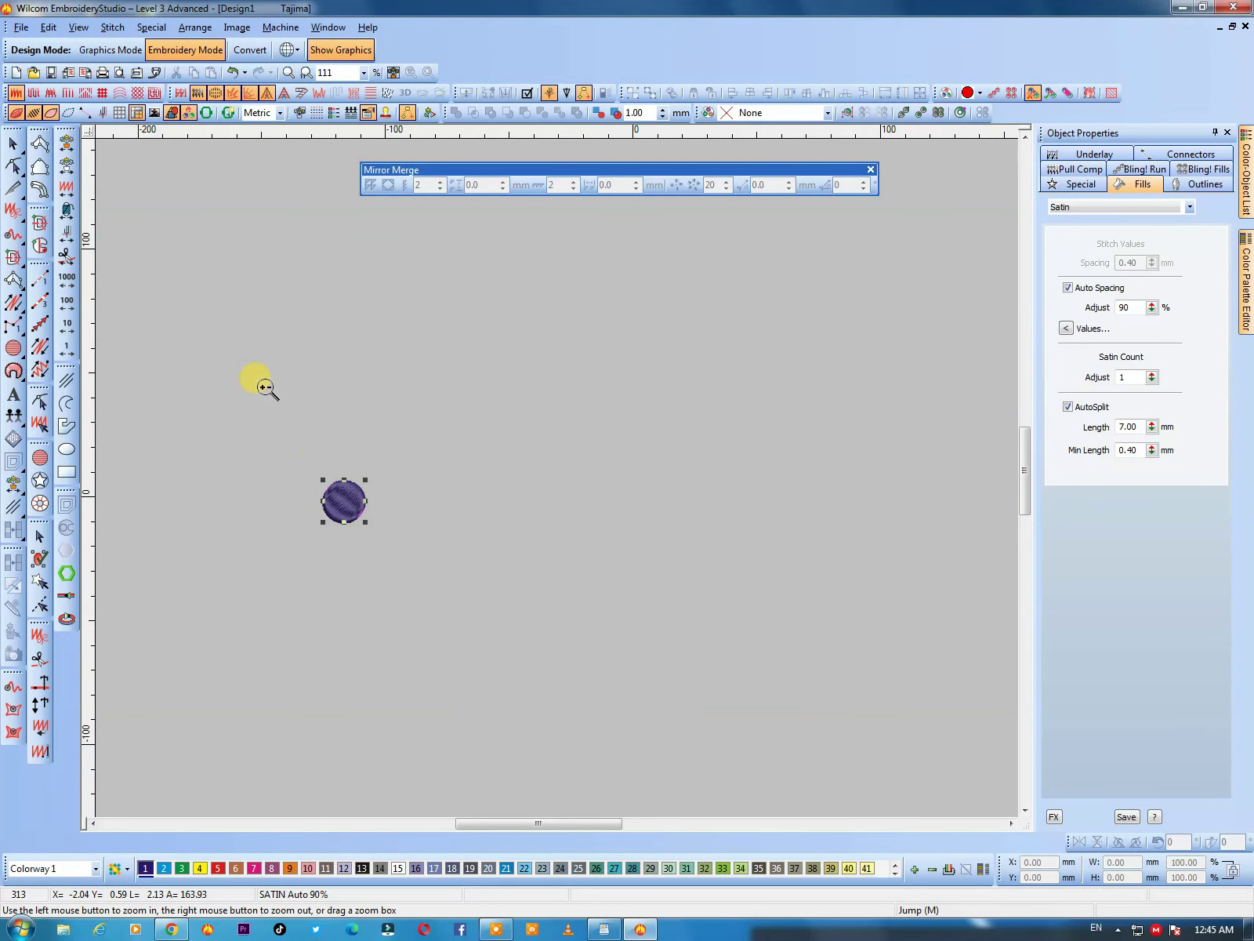
scroll(449, 566, up, 2)
Step: Try a widely spaced array of the small circle with 2 rows and 2 columns, and undo it
click(400, 190)
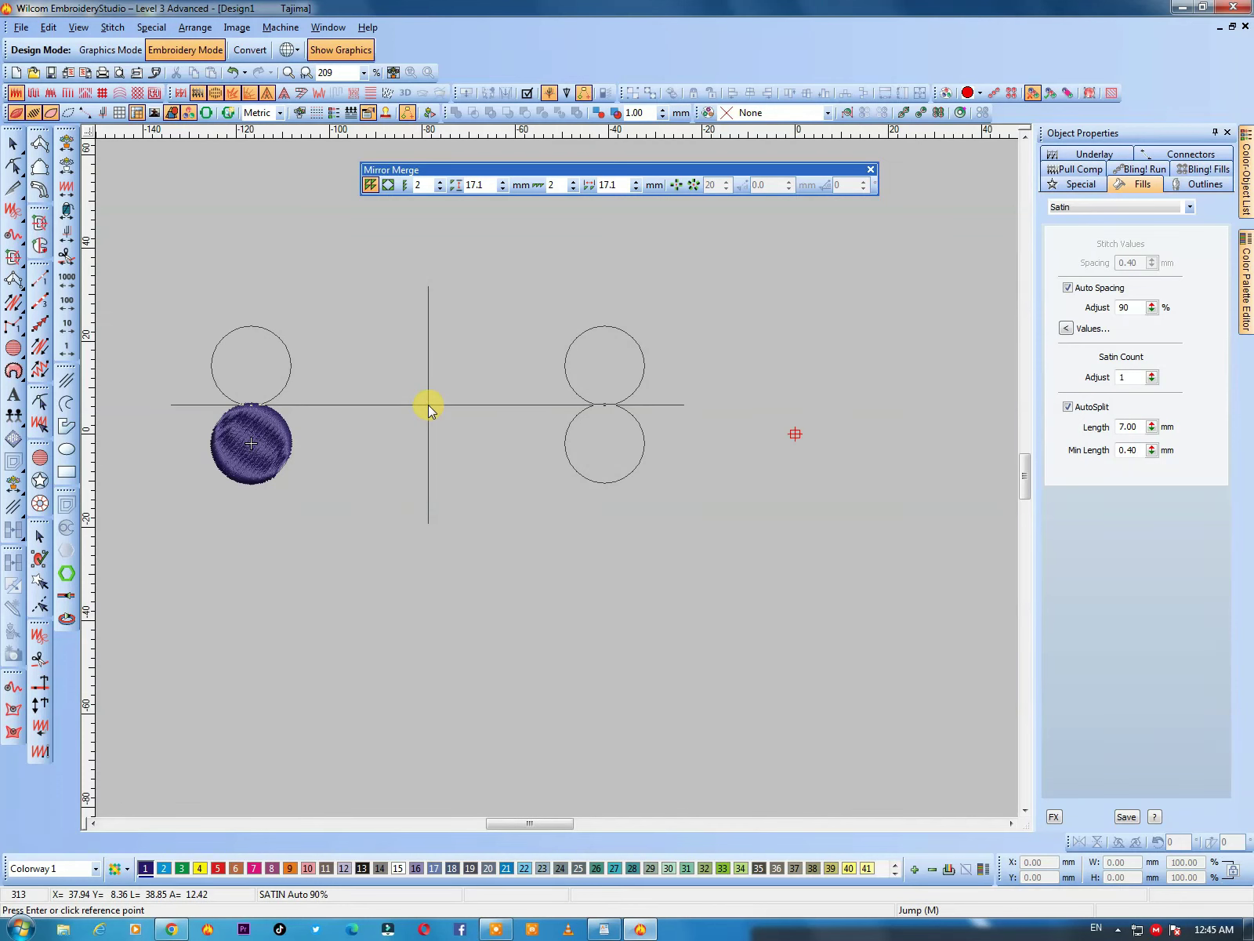
click(437, 334)
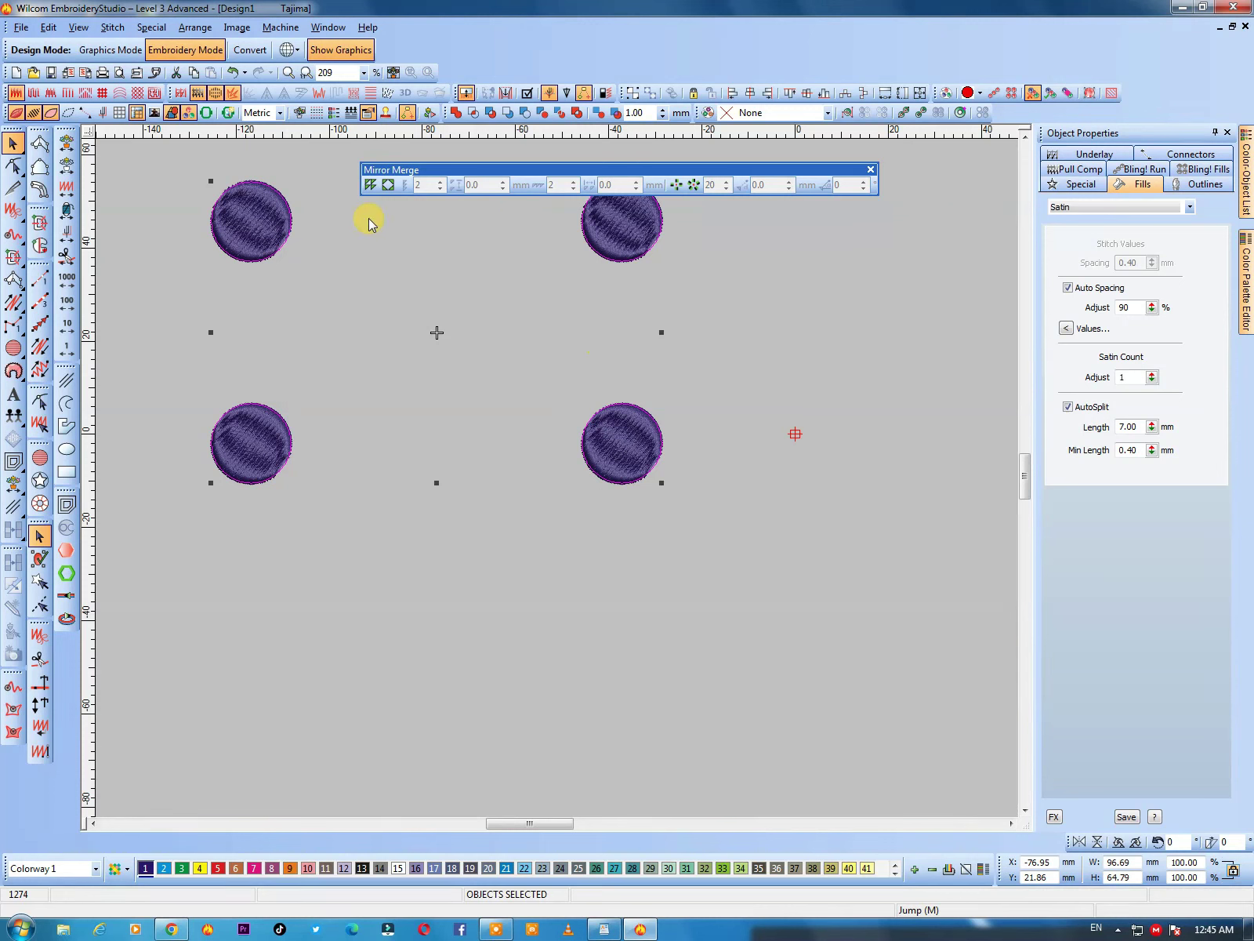
key(ctrl+z)
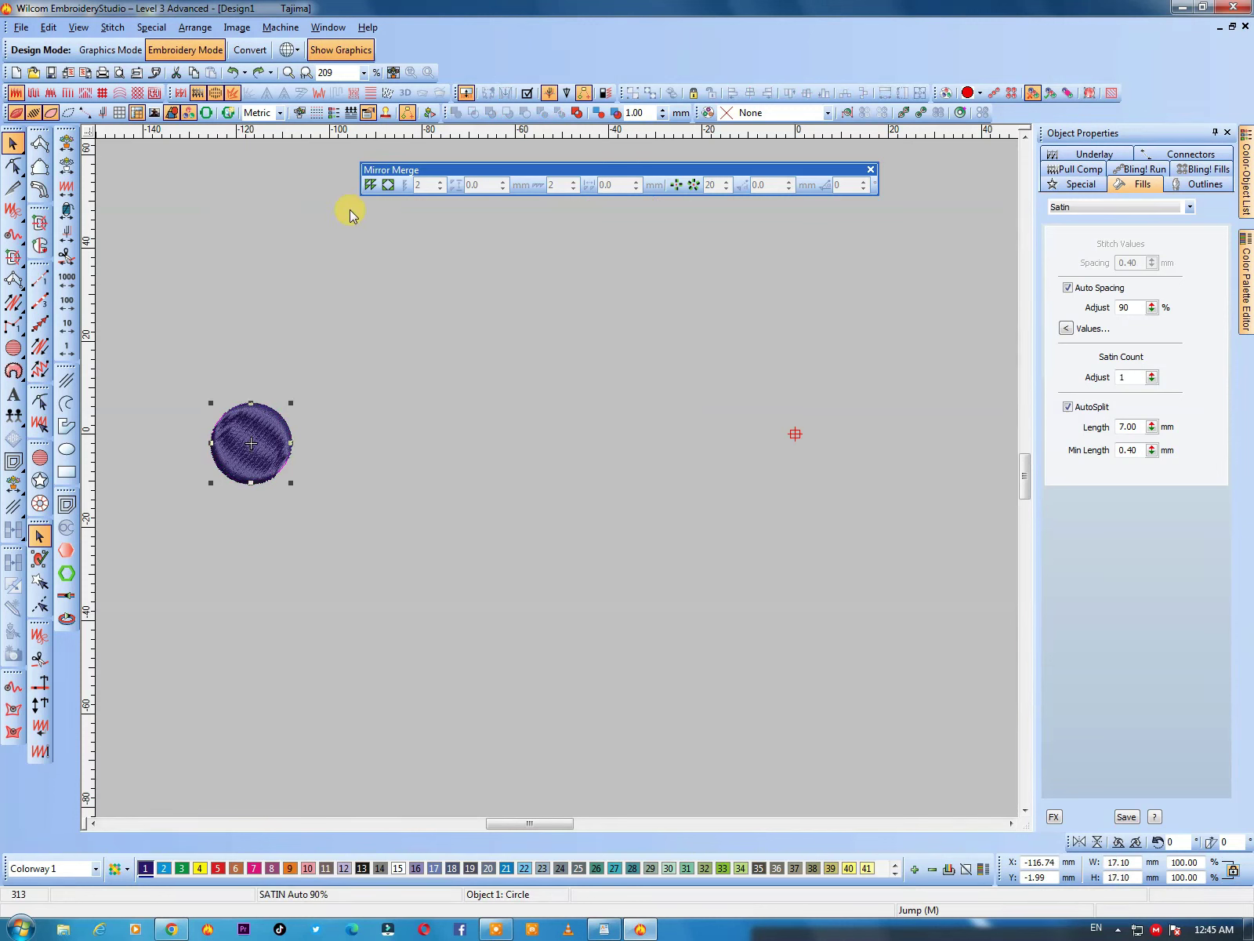
Step: Start another array of the small circle and set it to 6 rows
click(369, 186)
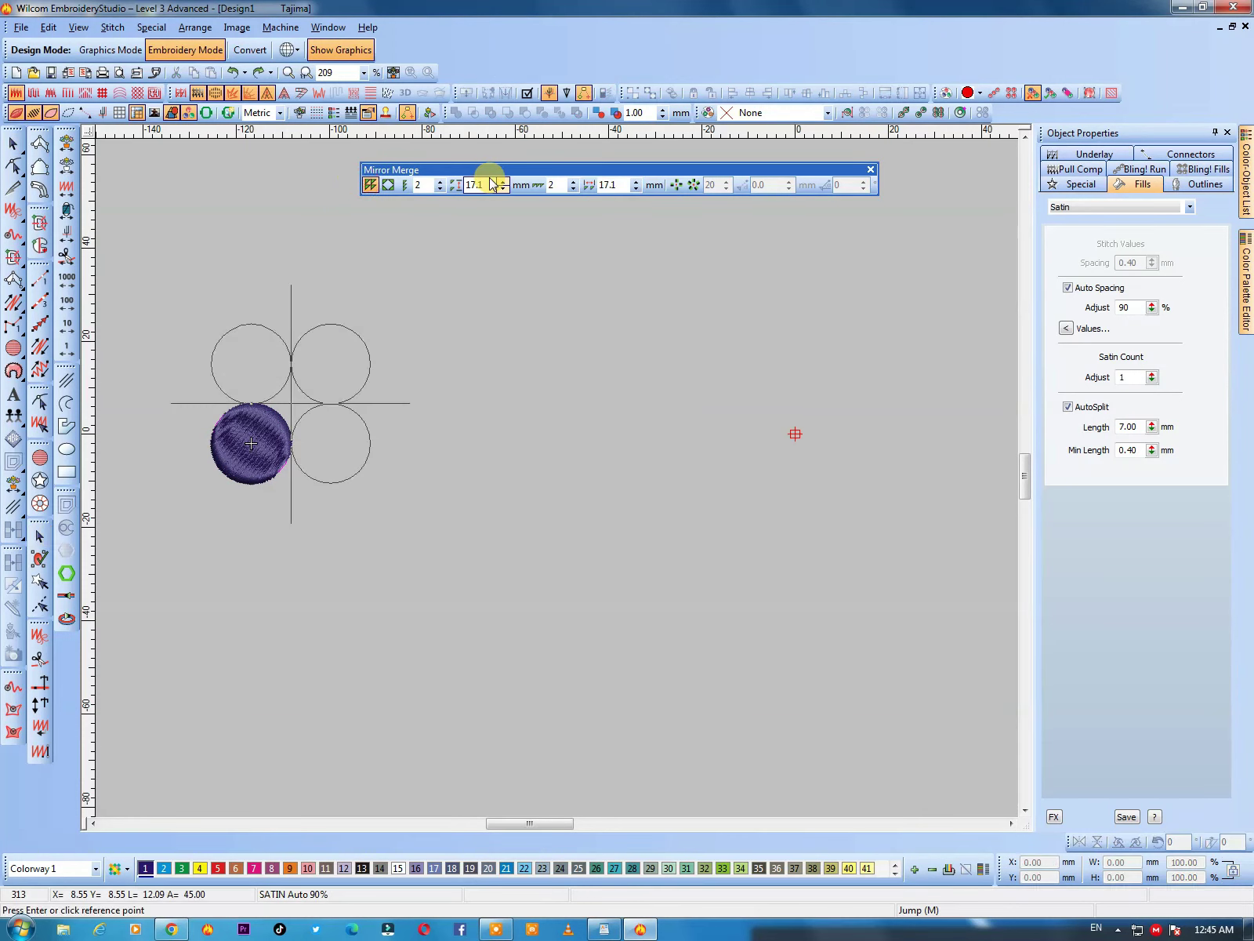
click(440, 182)
click(440, 182)
click(441, 181)
click(440, 182)
scroll(427, 354, up, 3)
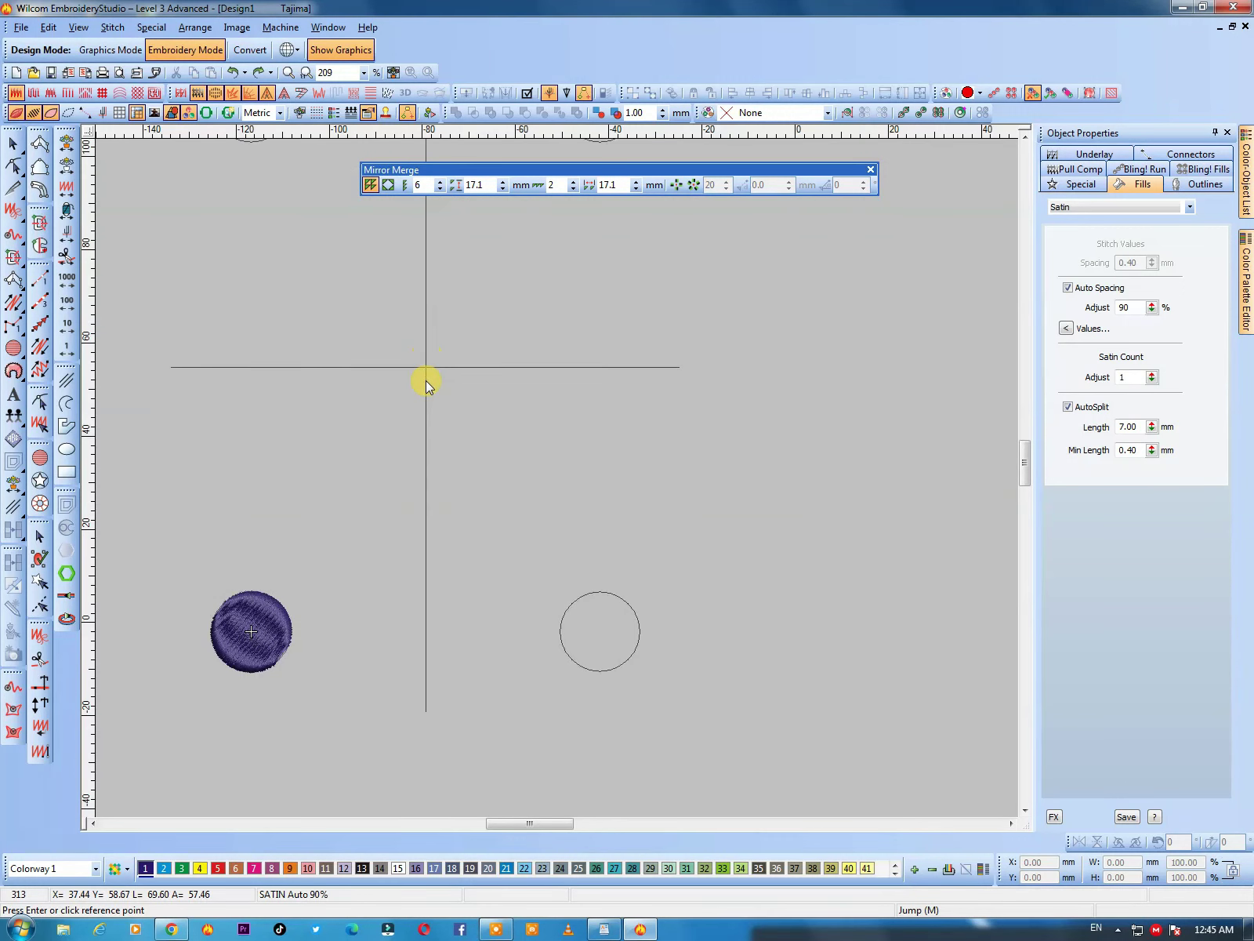
scroll(426, 384, down, 1)
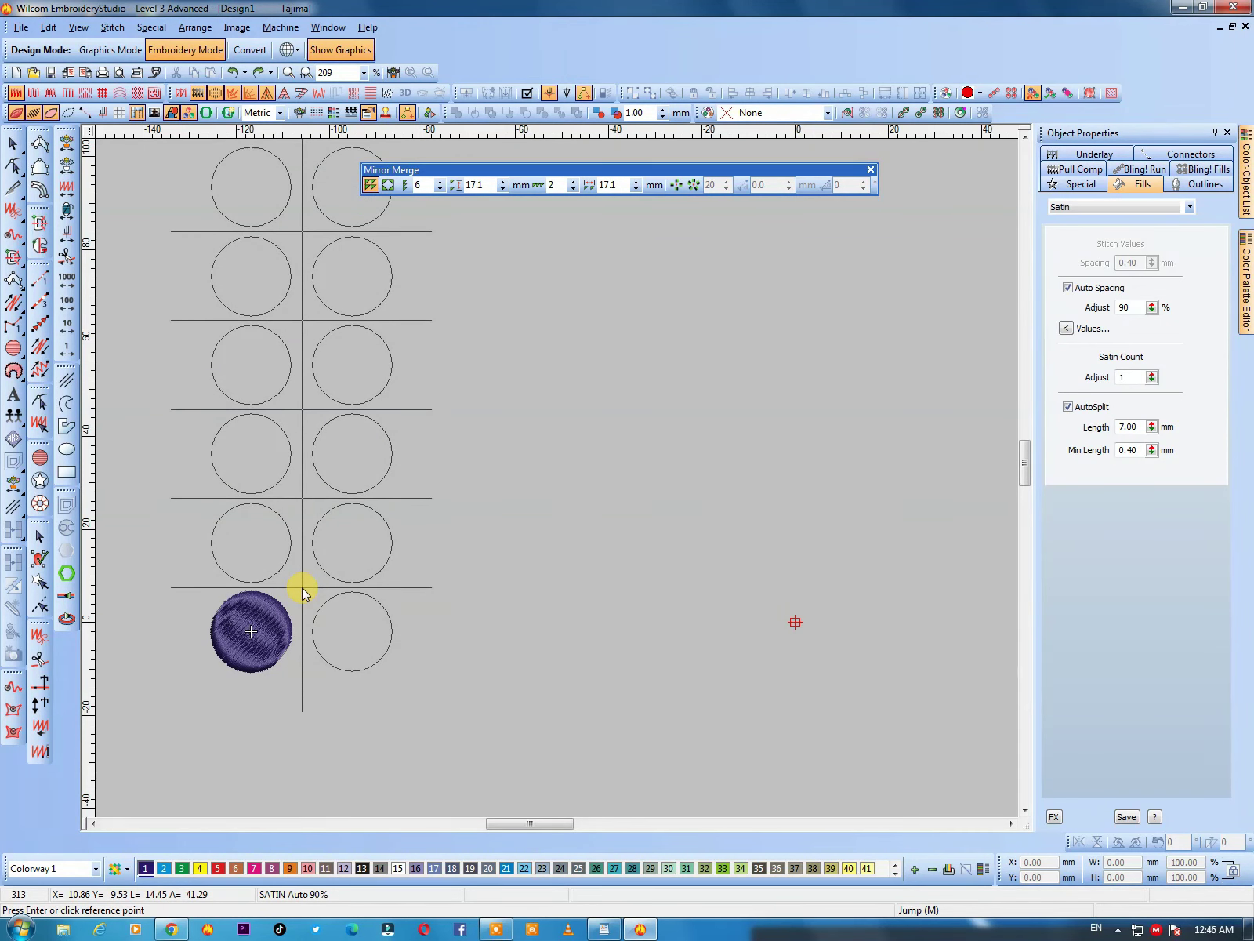
Step: Set the array to 7 columns and place the copies almost touching, extending up and to the right of the circle
click(574, 181)
click(575, 181)
click(574, 181)
click(574, 181)
click(575, 181)
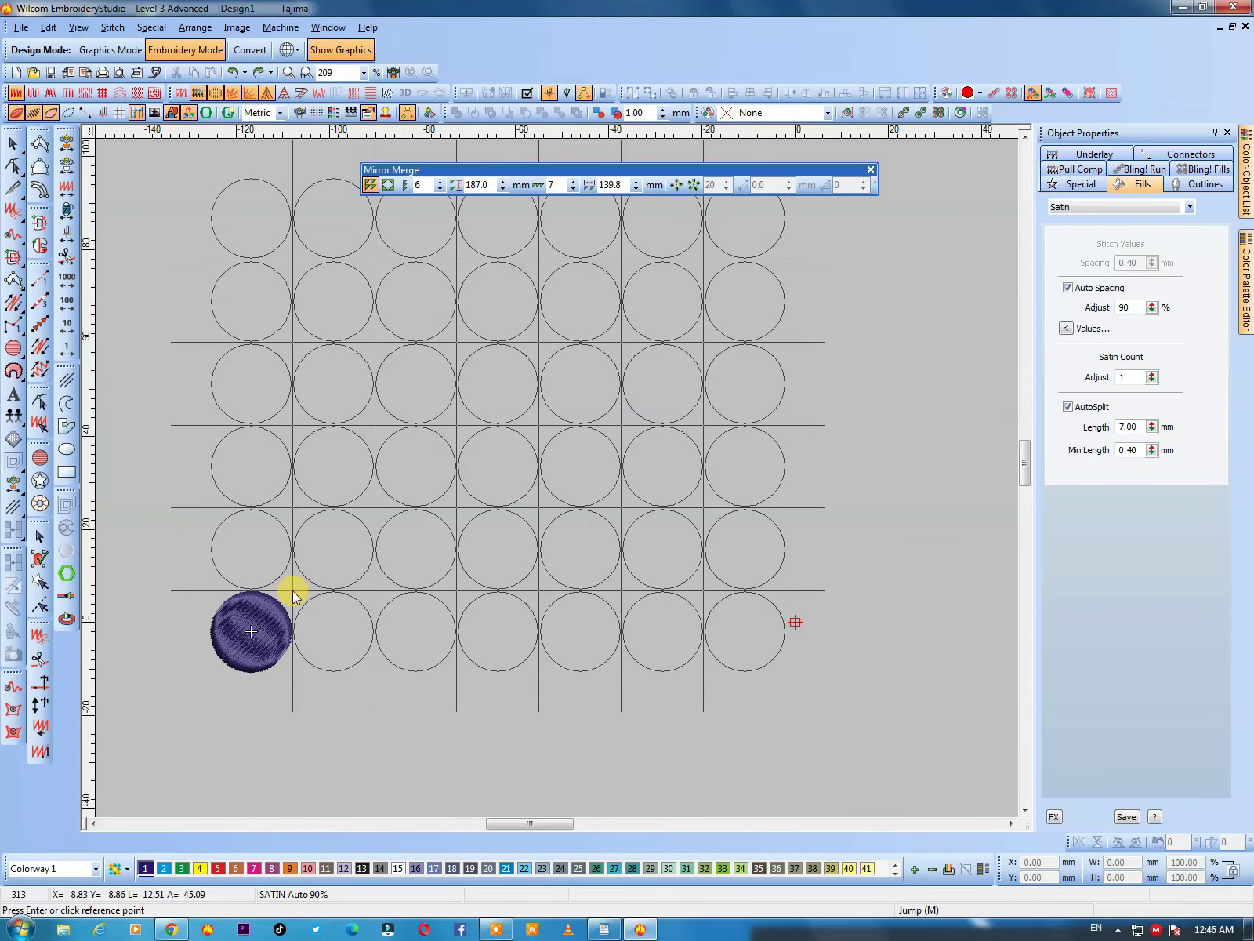
click(291, 590)
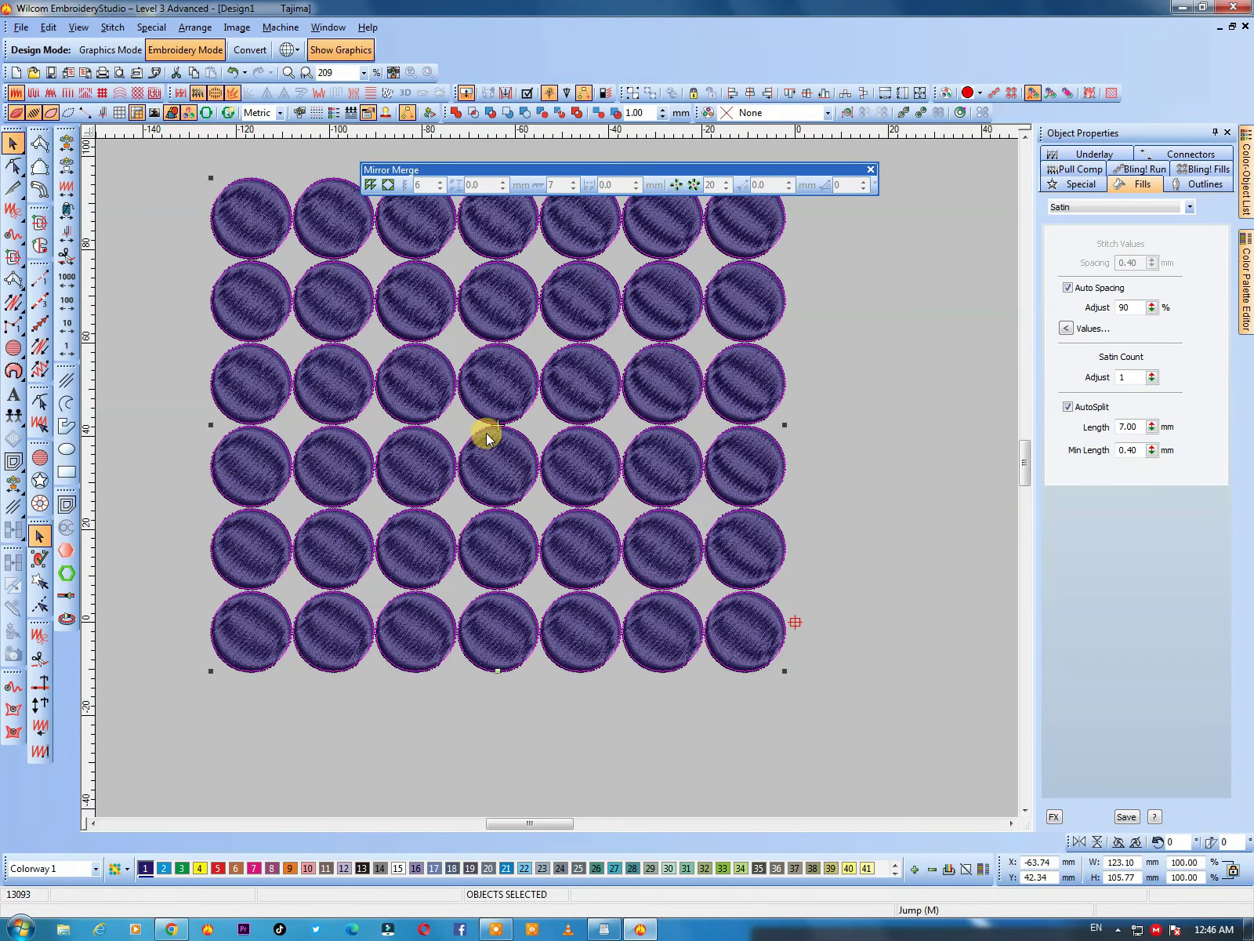
Step: Select the entire grid of circles and delete it
key(shift+z)
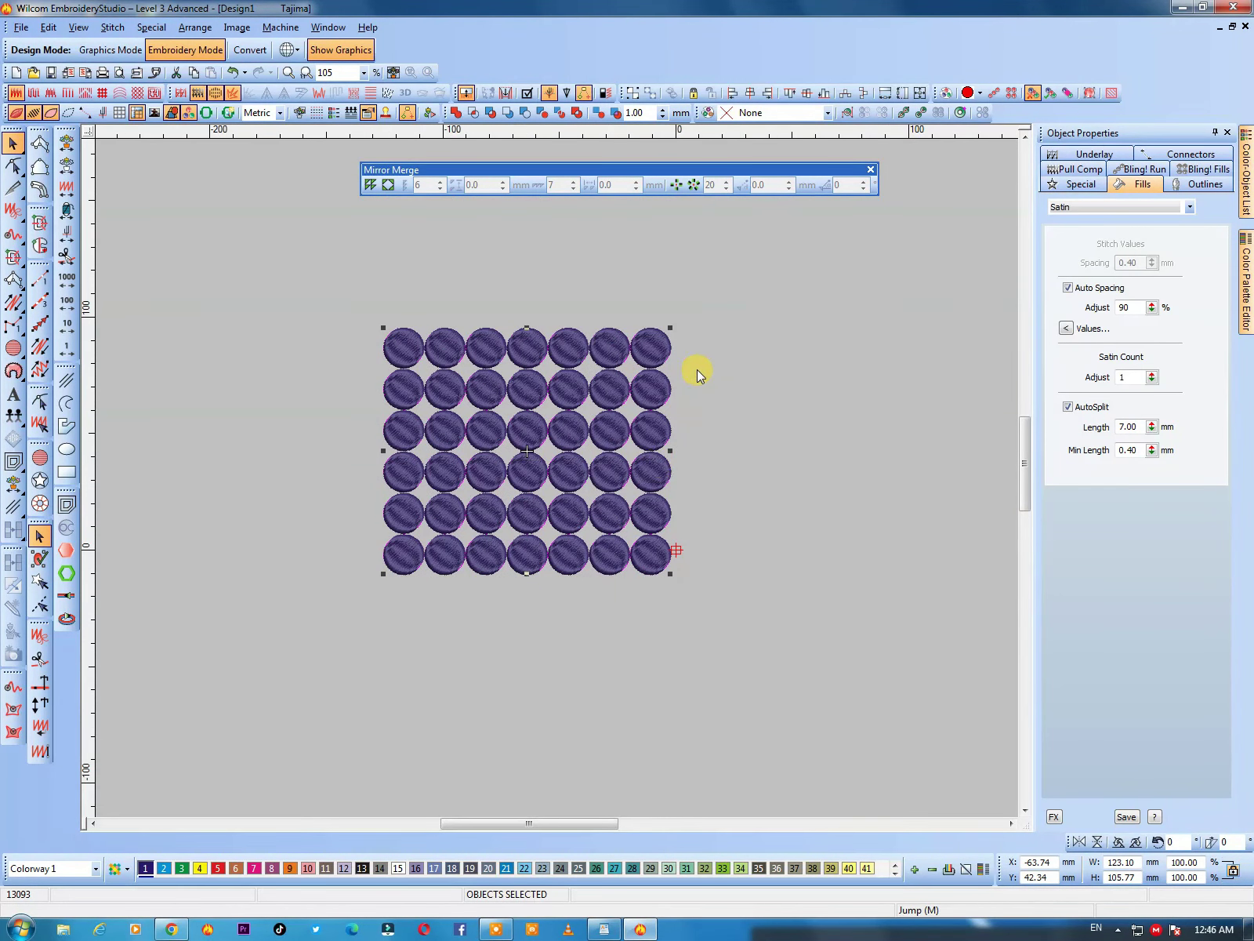
key(b)
drag(714, 258, 251, 647)
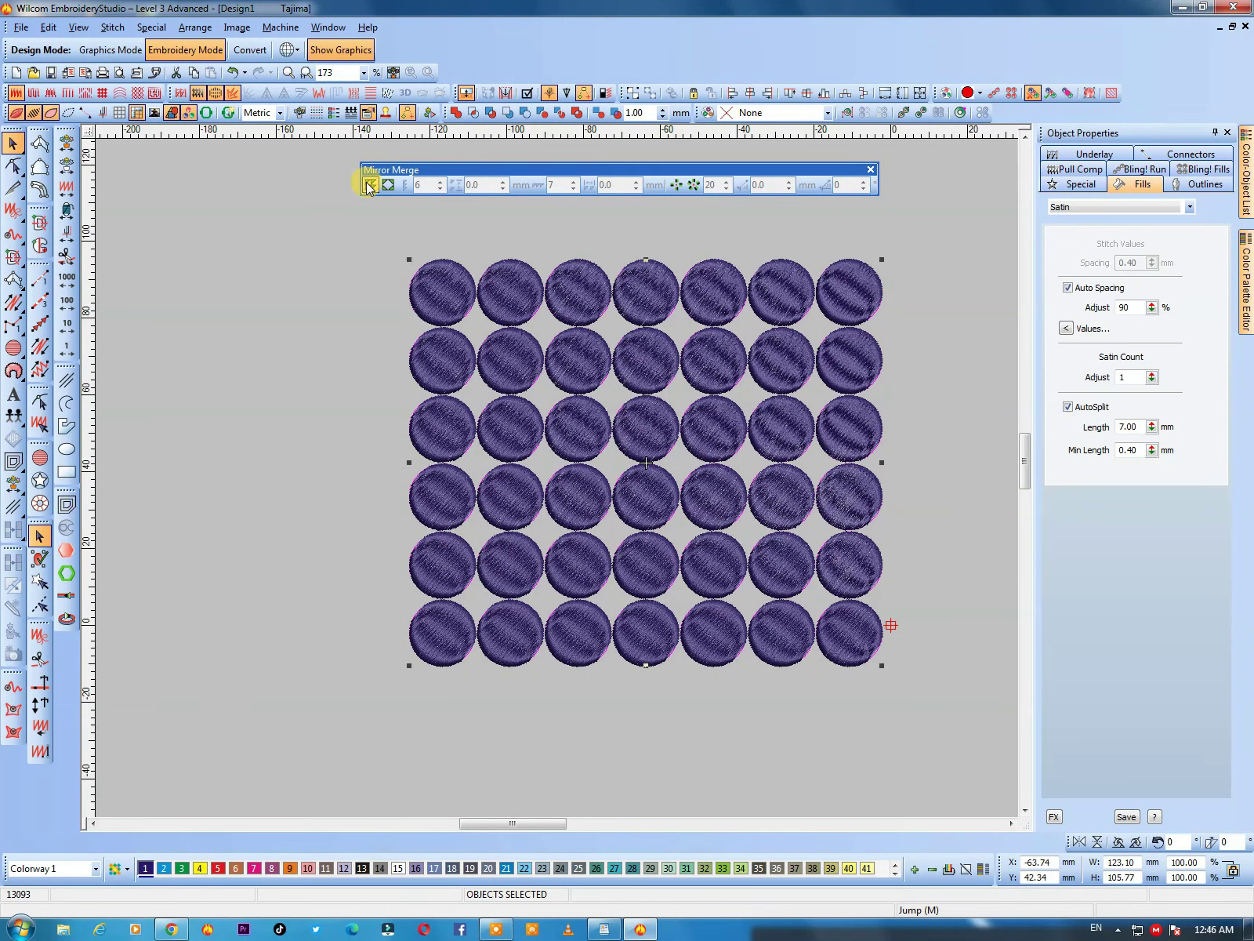
drag(370, 244, 916, 736)
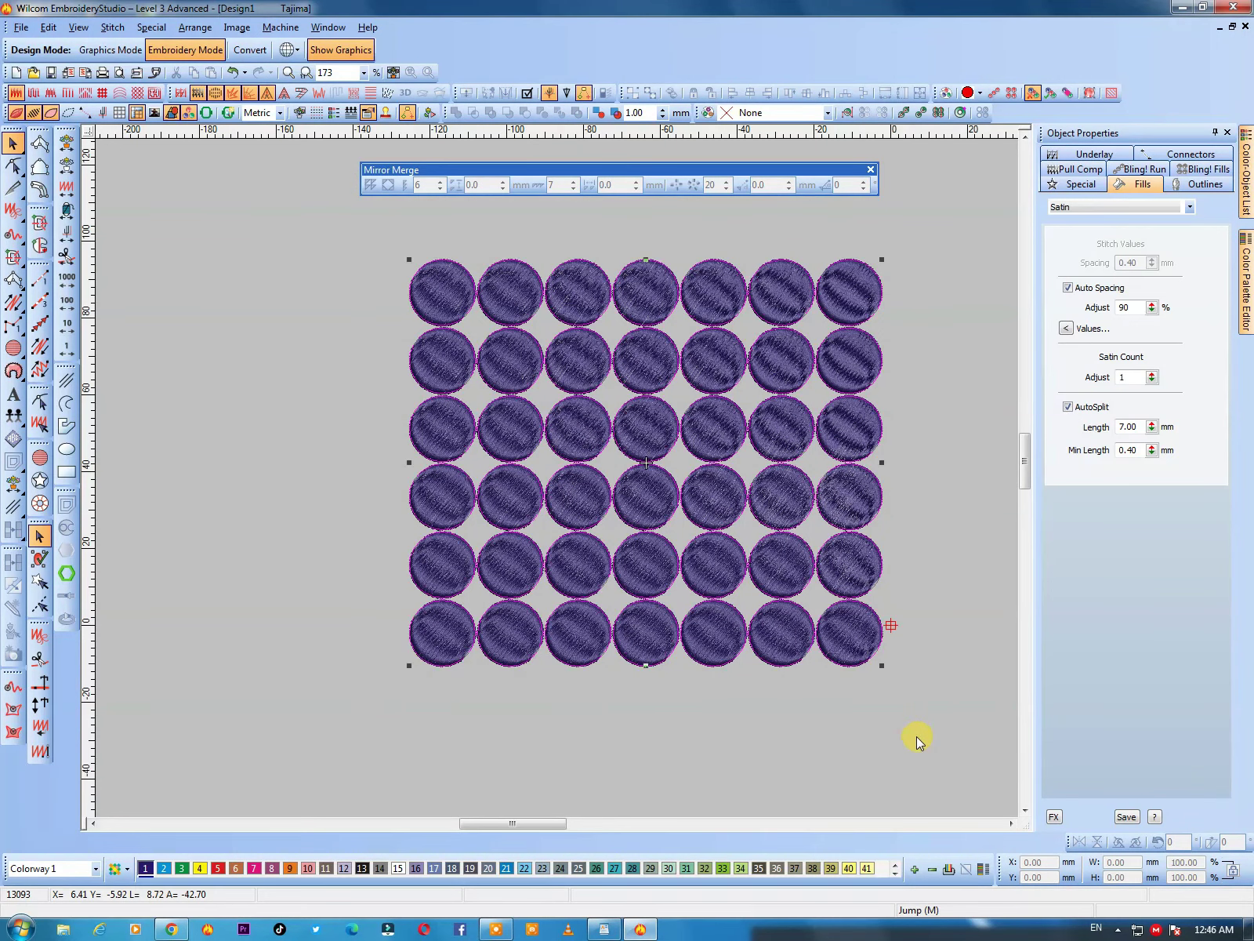
key(Delete)
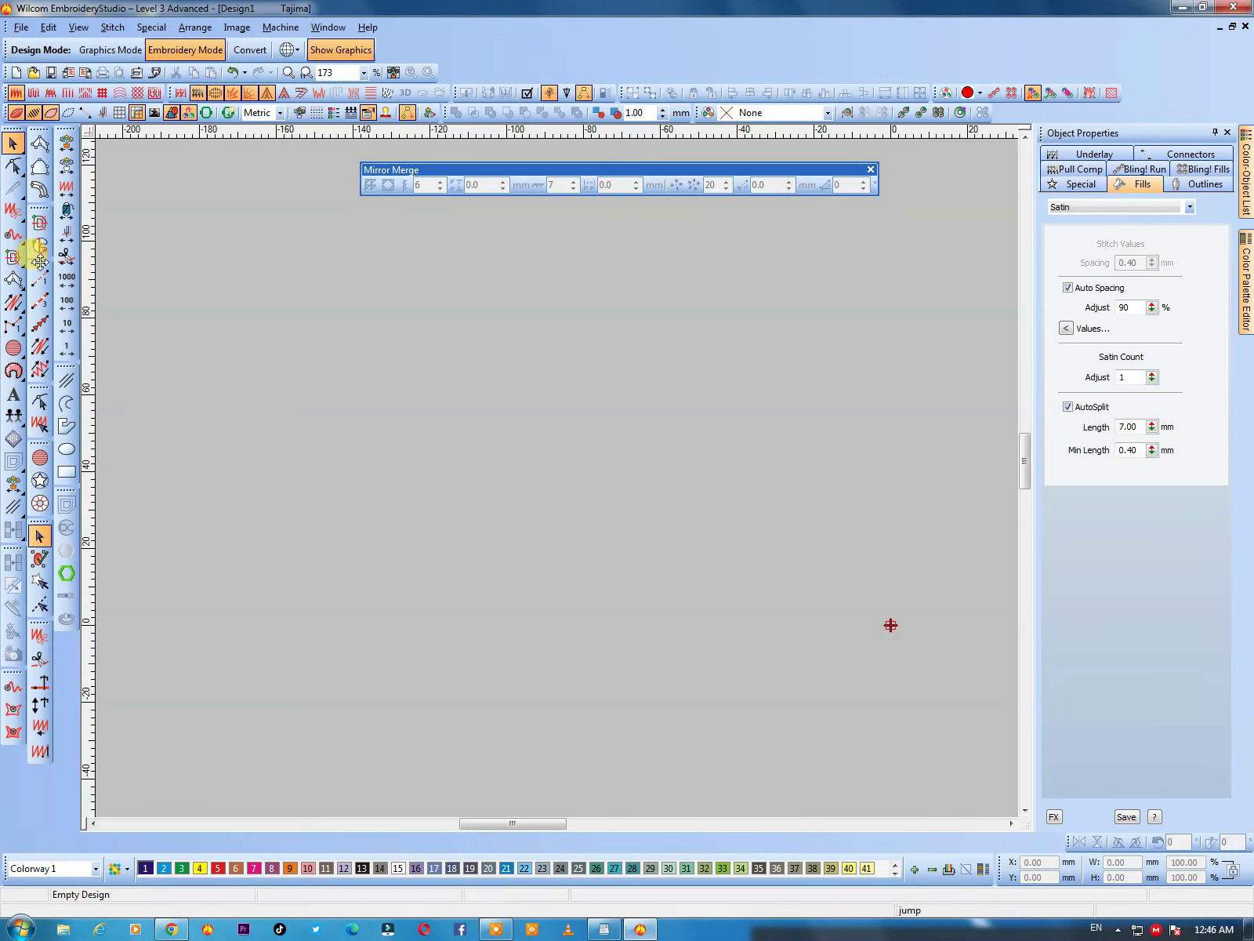
Step: Digitize an upright satin leaf shape with Input A, wide in the middle and narrowing to a point at its upper end
click(39, 143)
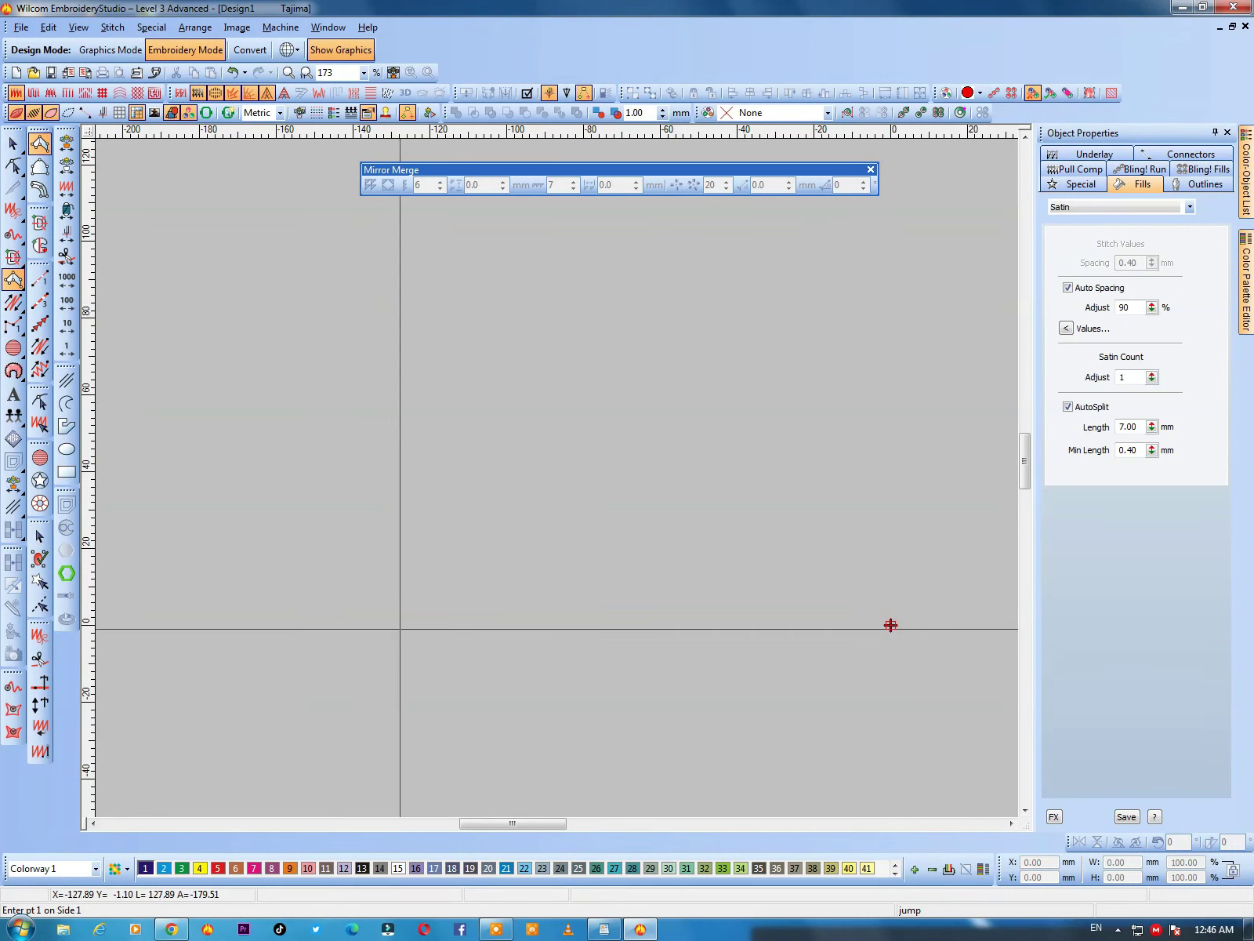
click(380, 610)
click(437, 624)
click(379, 513)
click(473, 527)
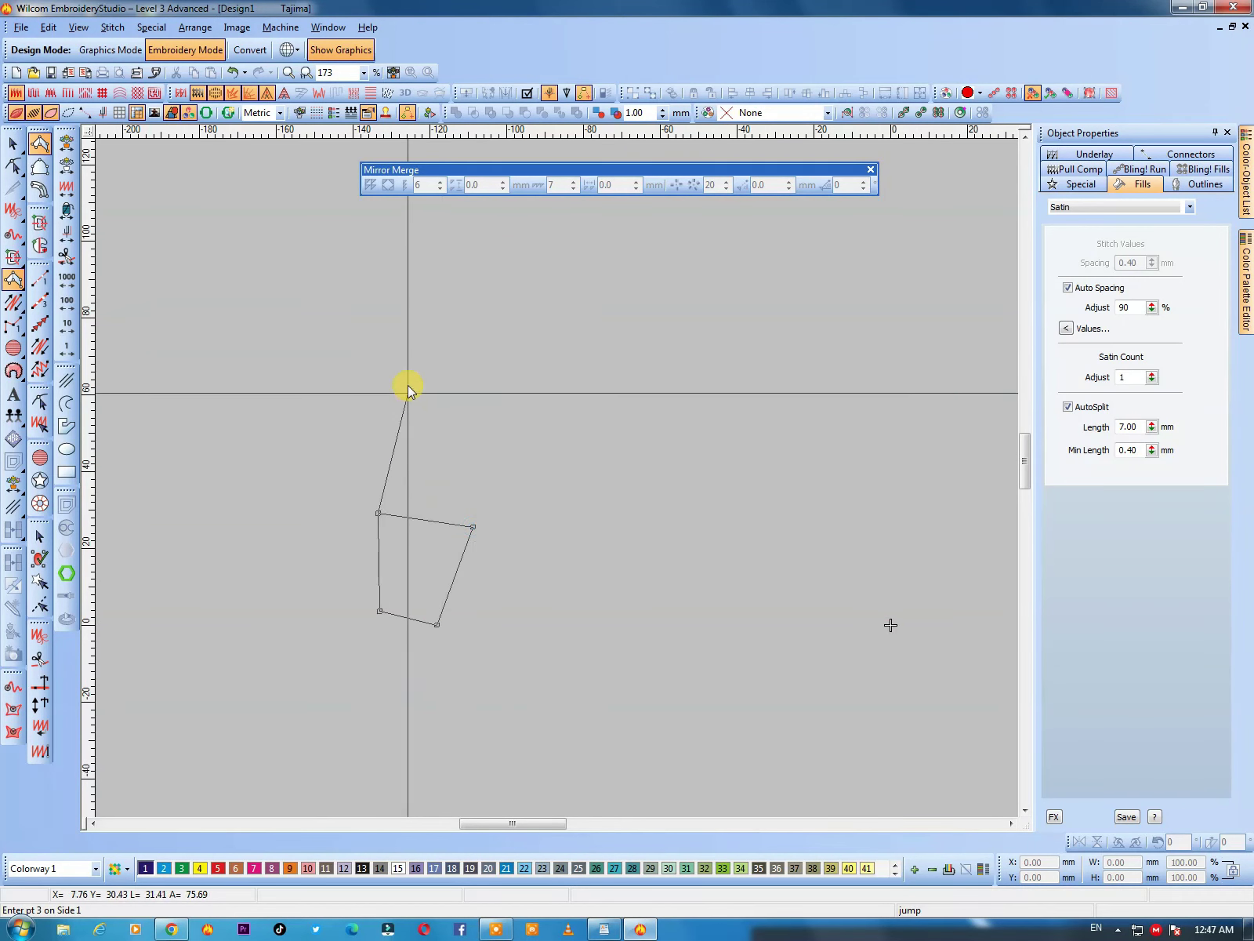
click(409, 357)
click(416, 360)
key(Return)
key(Escape)
Step: Scale the leaf shape down to about 43 mm tall
drag(473, 624, 455, 573)
key(b)
drag(343, 346, 502, 623)
click(557, 628)
drag(635, 682, 650, 672)
Step: Reshape the leaf by bulging its lower left edge outward, curving the upper left edge inward, and adding a stitch angle near the tip
key(h)
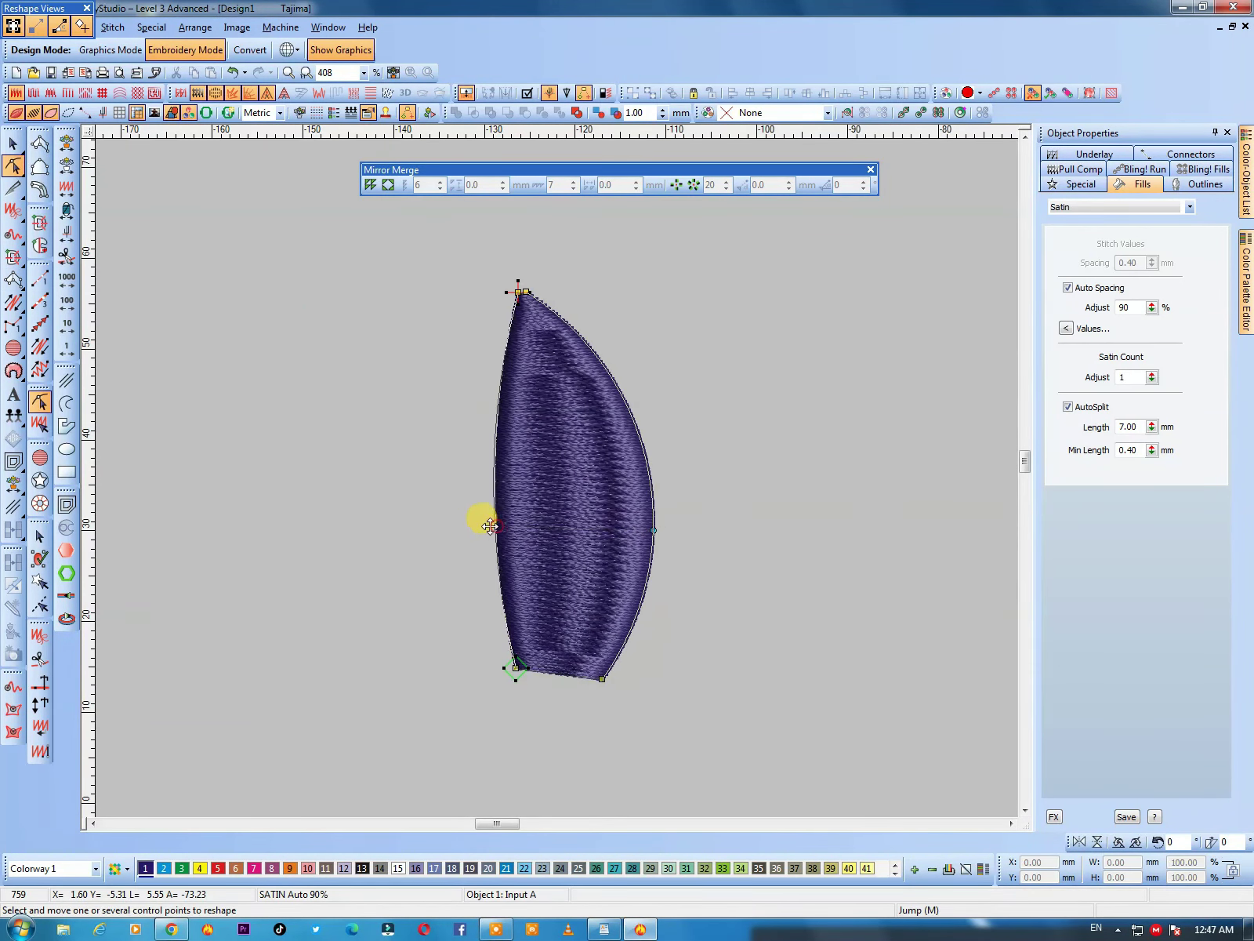
drag(498, 527, 475, 529)
click(475, 406)
key(space)
drag(476, 406, 513, 422)
click(622, 394)
key(space)
click(518, 292)
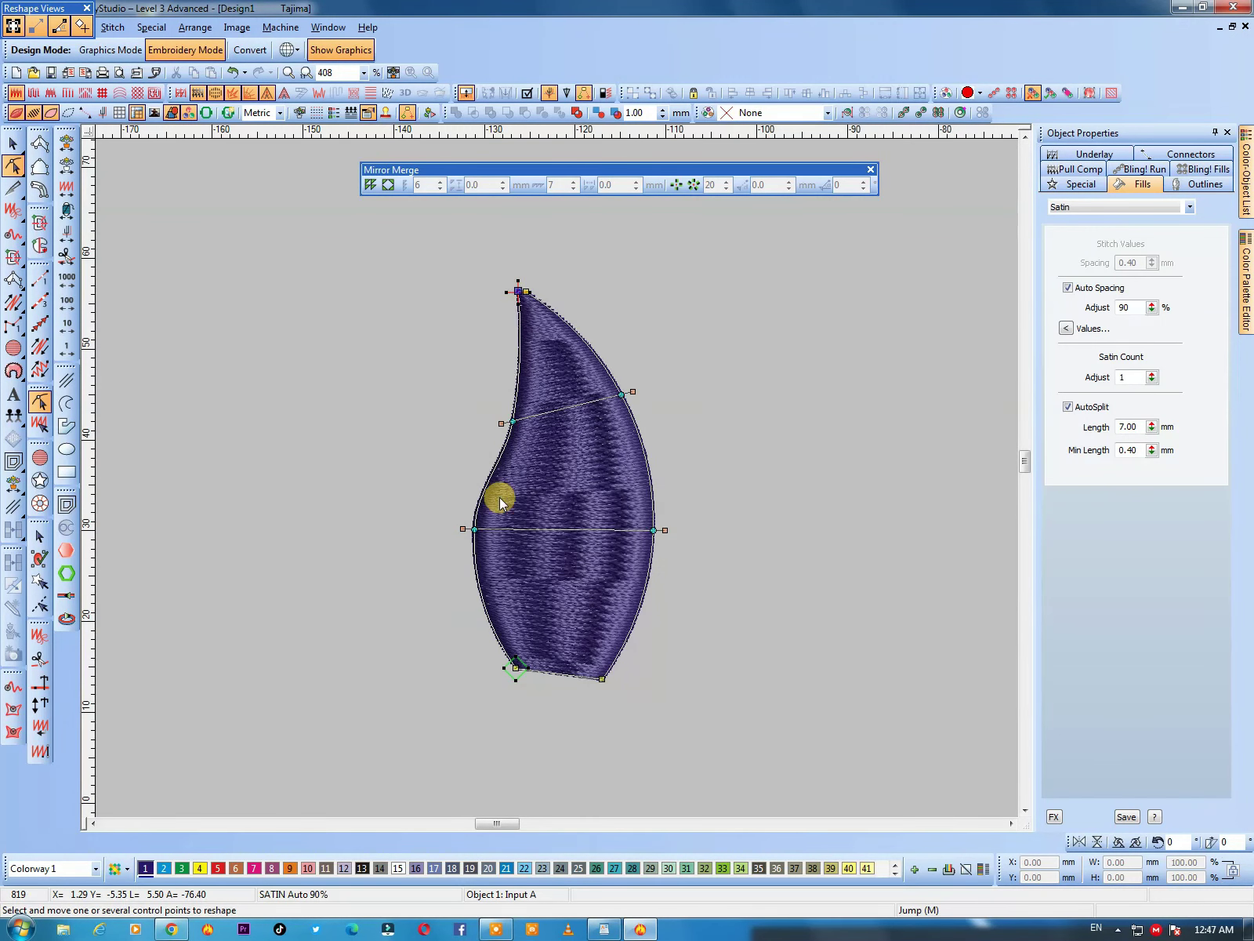
key(Escape)
key(shift+z)
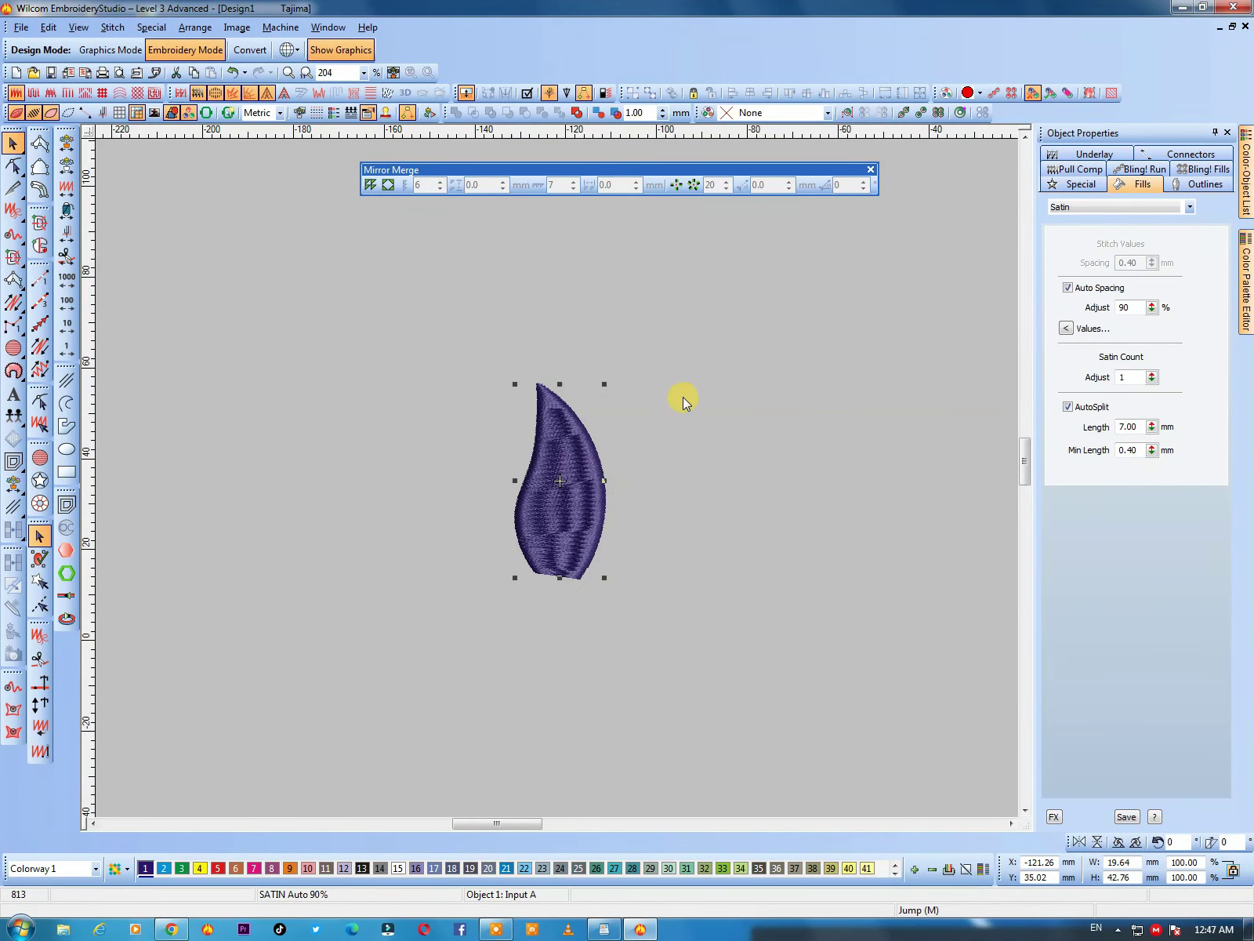
Step: Try a closely spaced rectangular array of the leaf with 4 rows and 4 columns
click(369, 186)
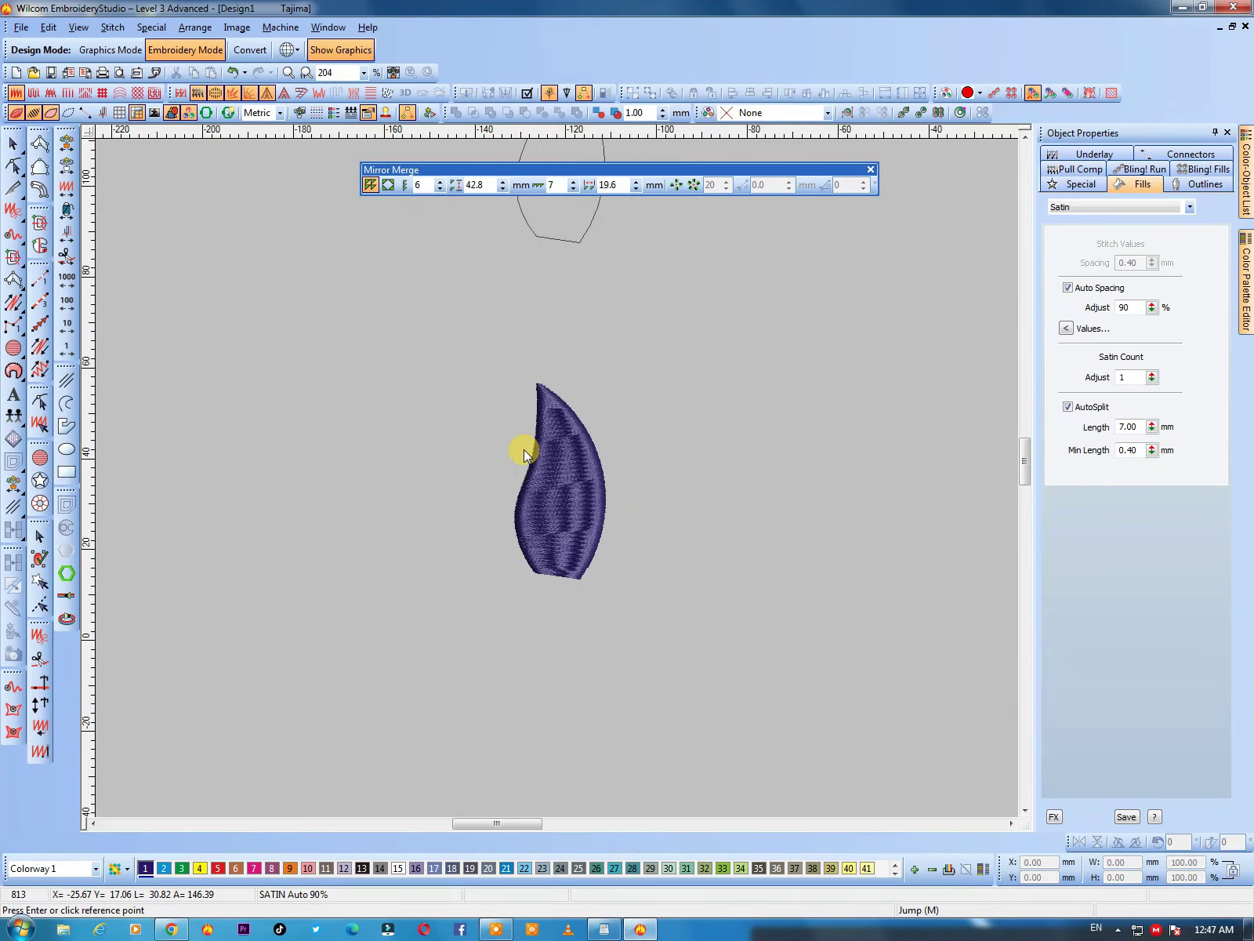
key(shift+z)
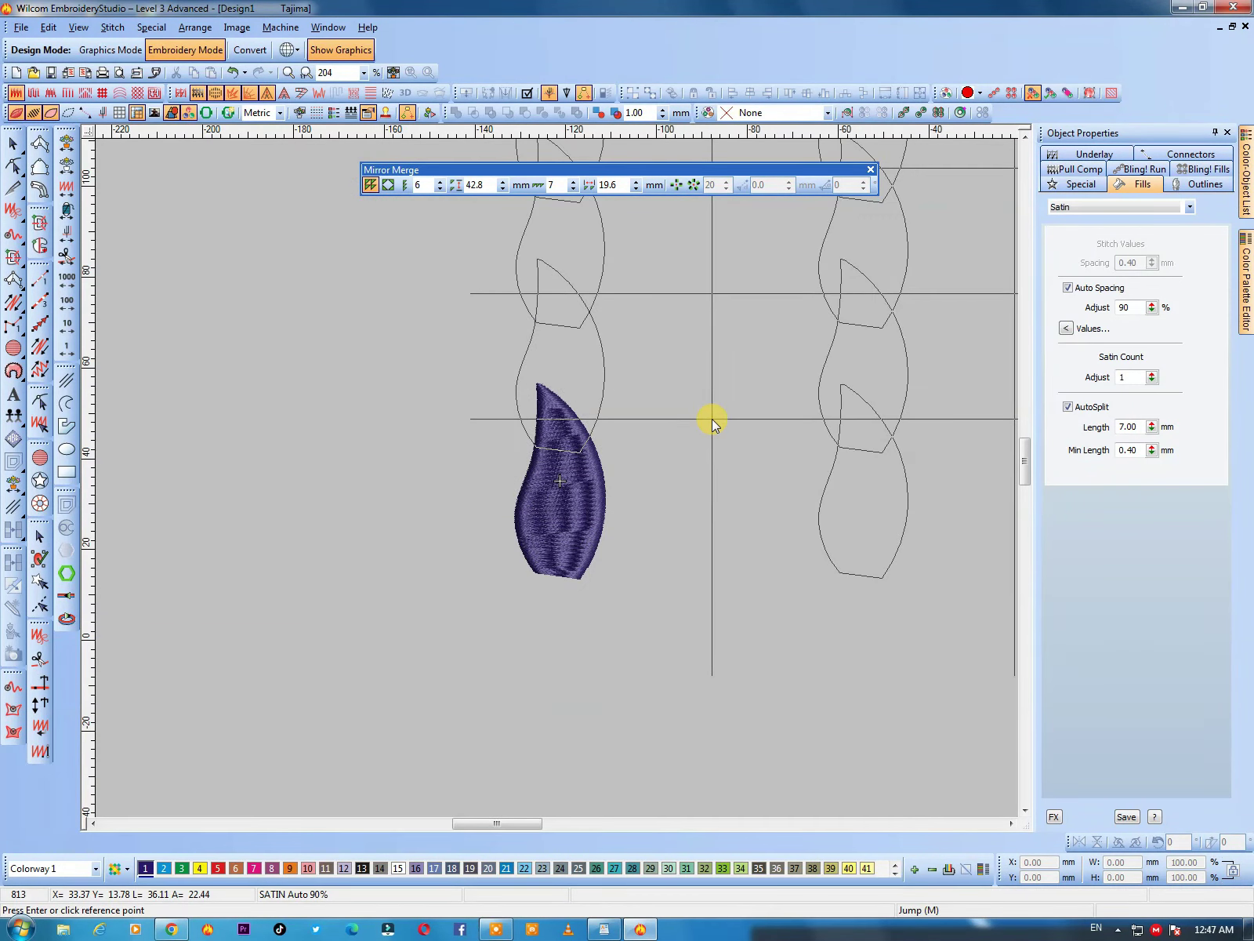
key(shift+z)
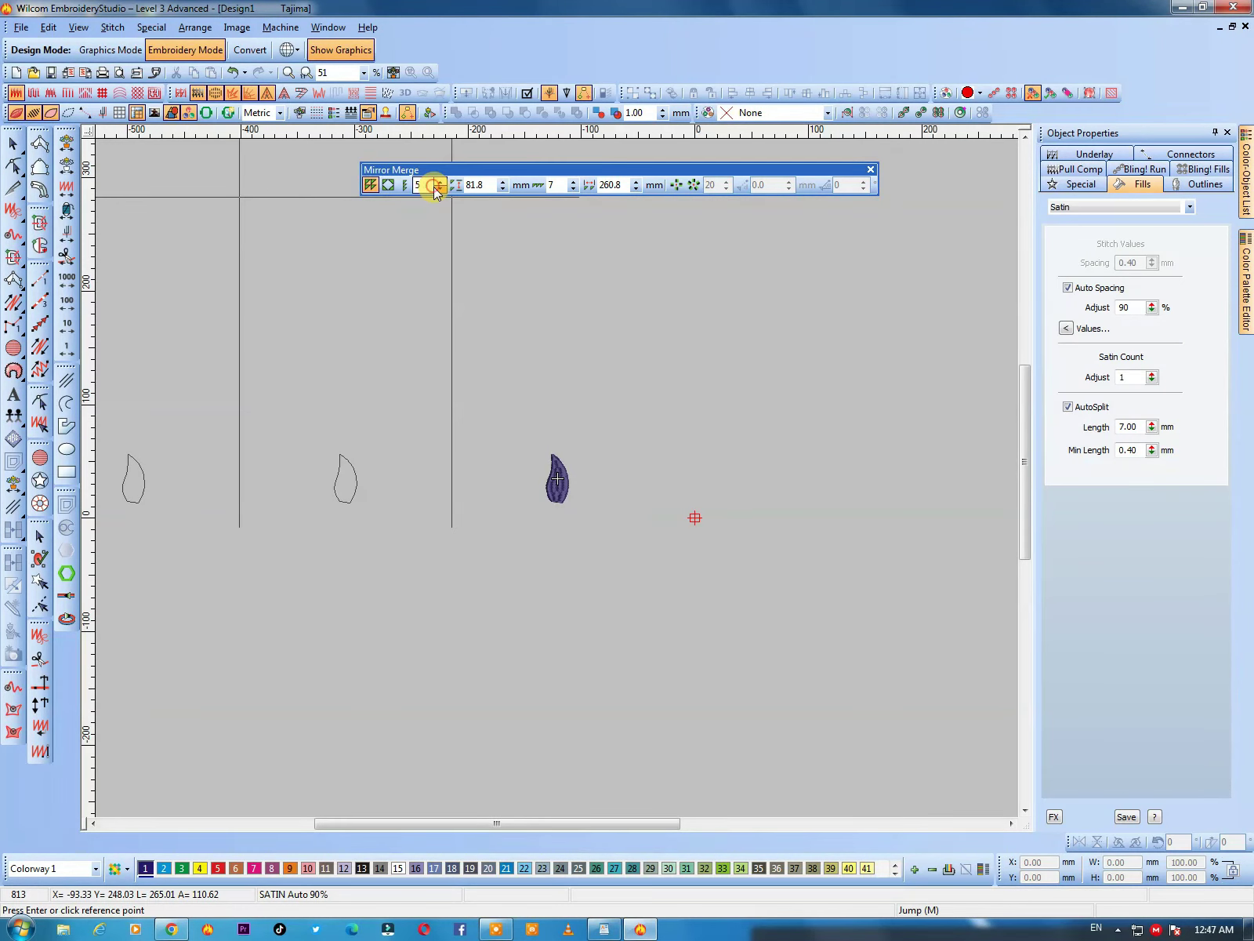
click(574, 189)
click(575, 190)
click(575, 189)
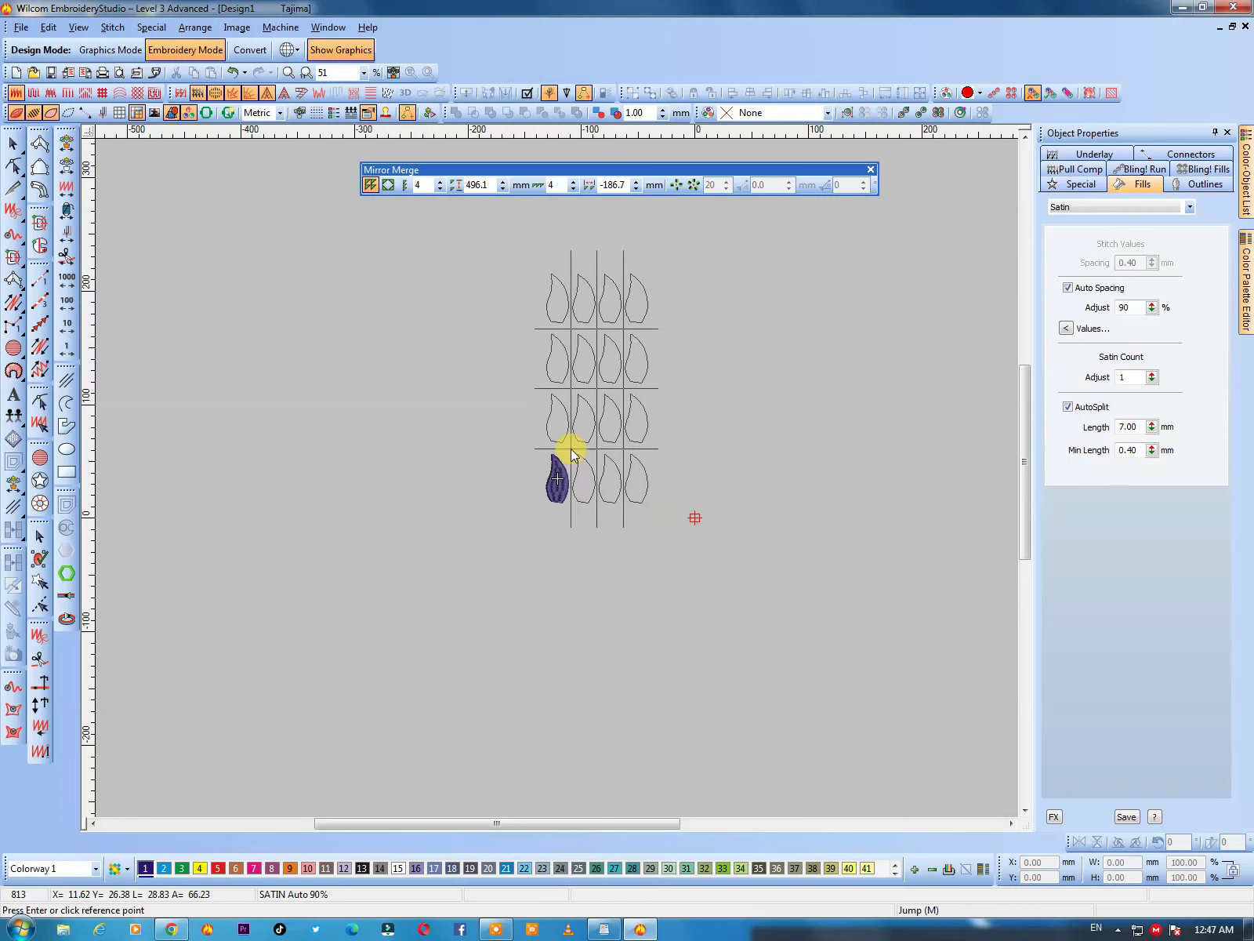
click(571, 455)
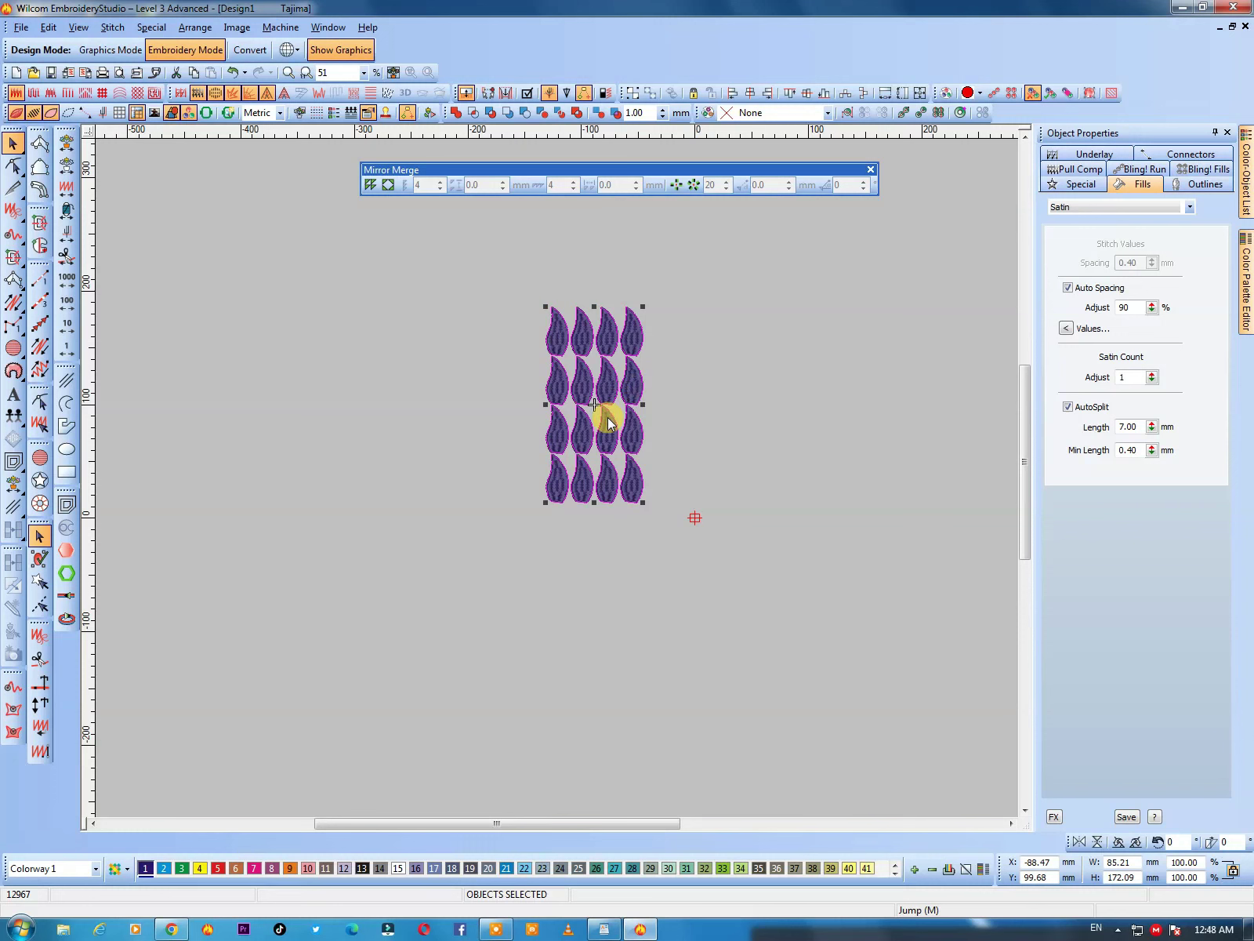
click(673, 376)
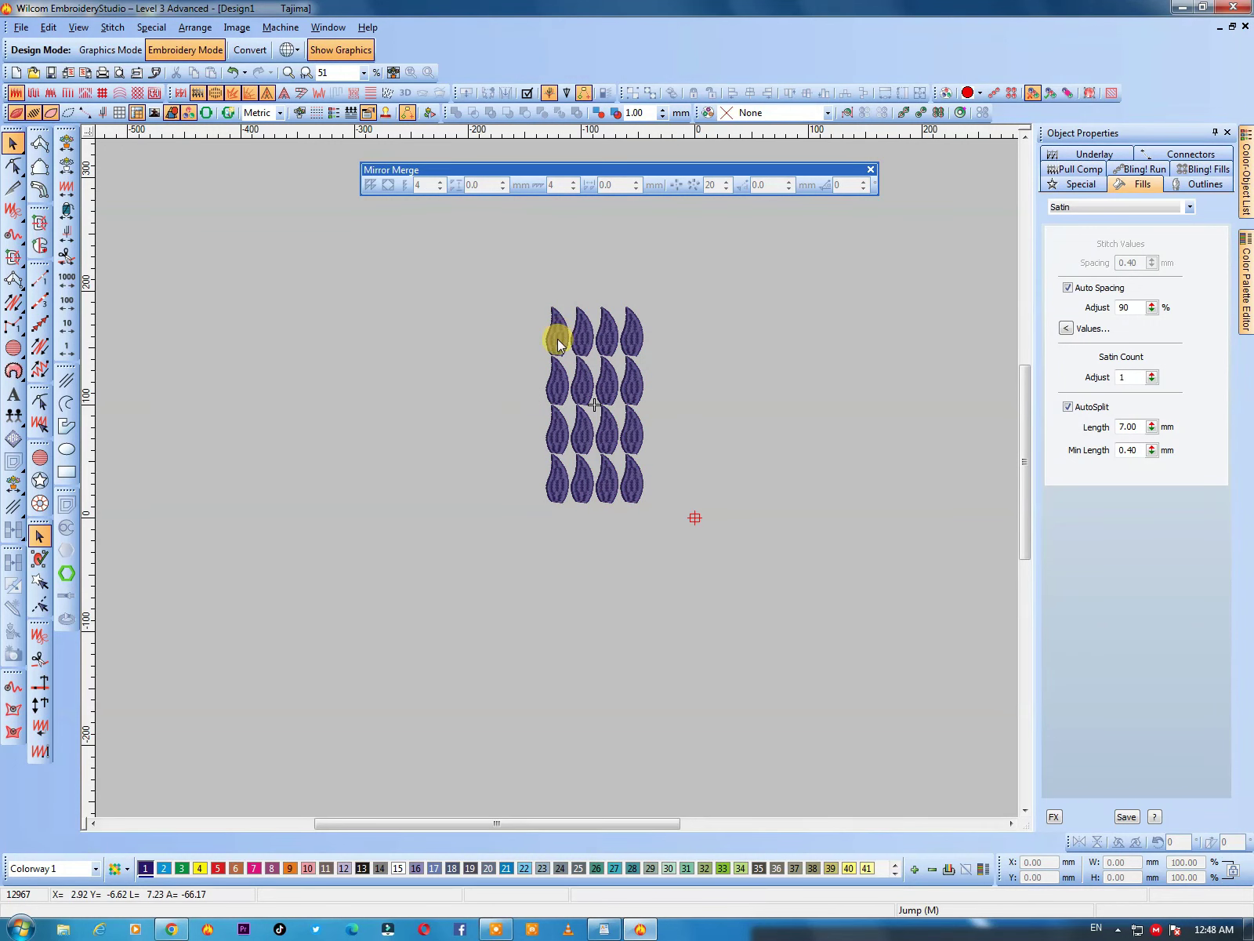
key(ctrl+z)
Step: Try a mirrored array of the leaf with 7 rows and 10 columns, keeping the overlapping objects unmerged
click(481, 682)
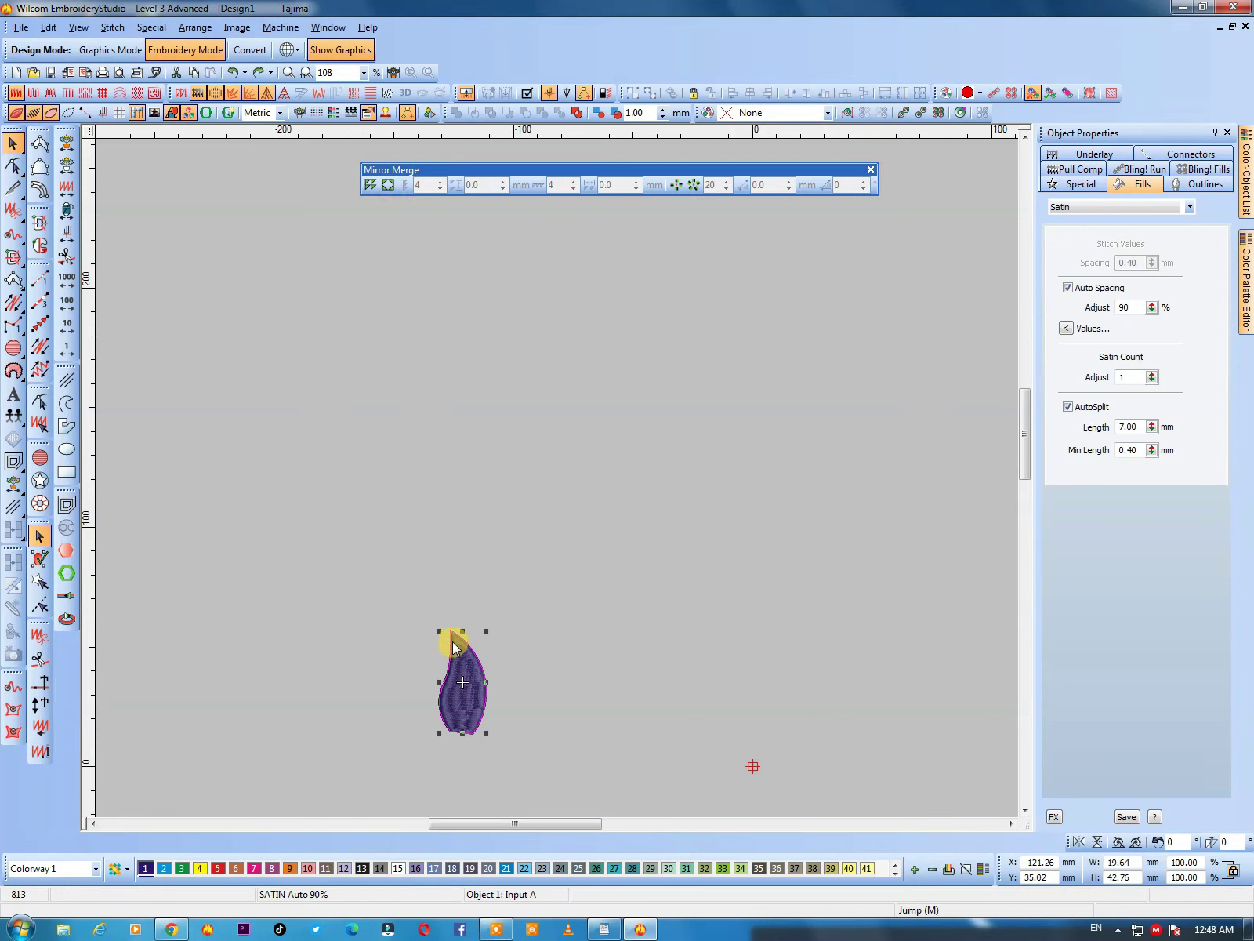
click(388, 185)
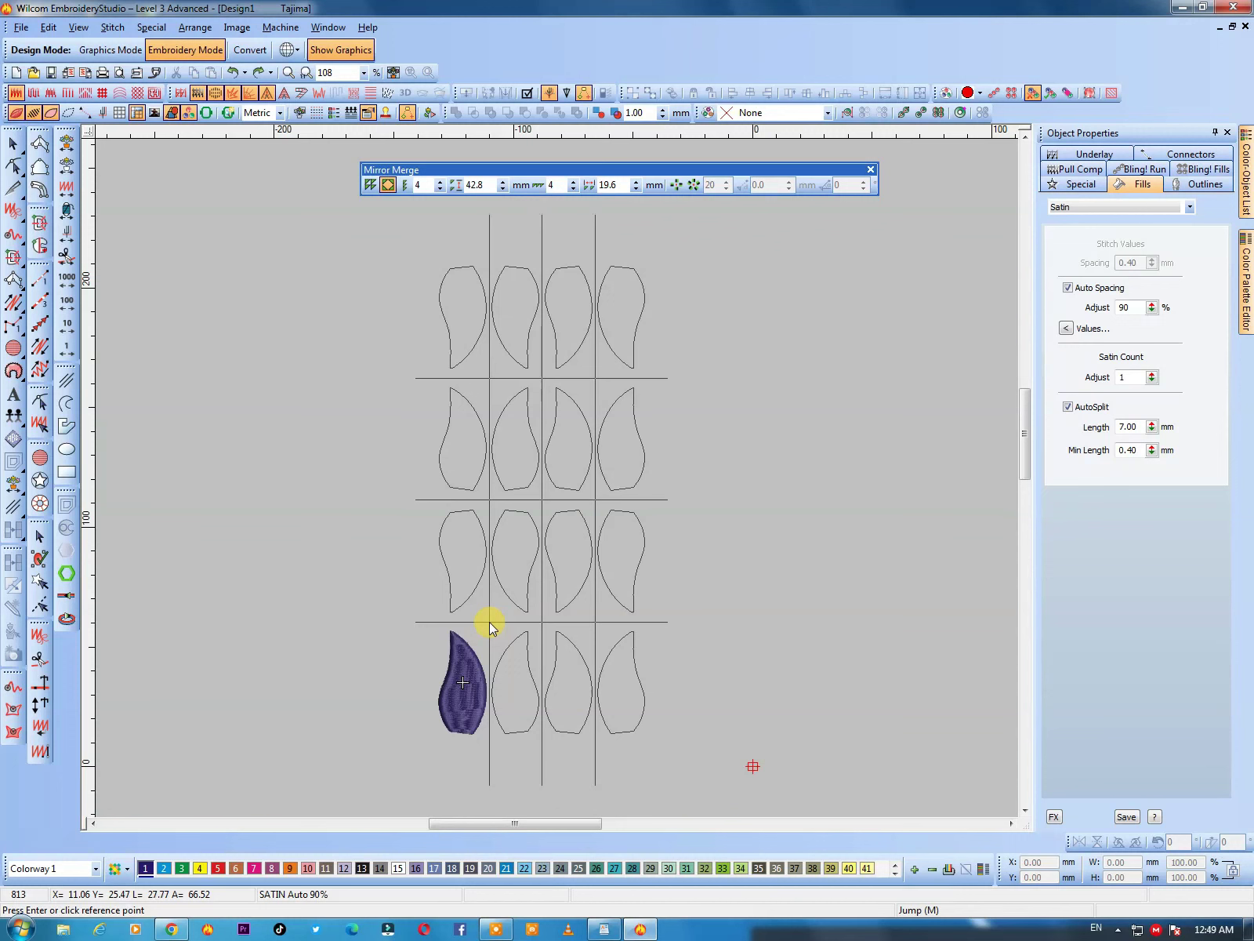
click(439, 181)
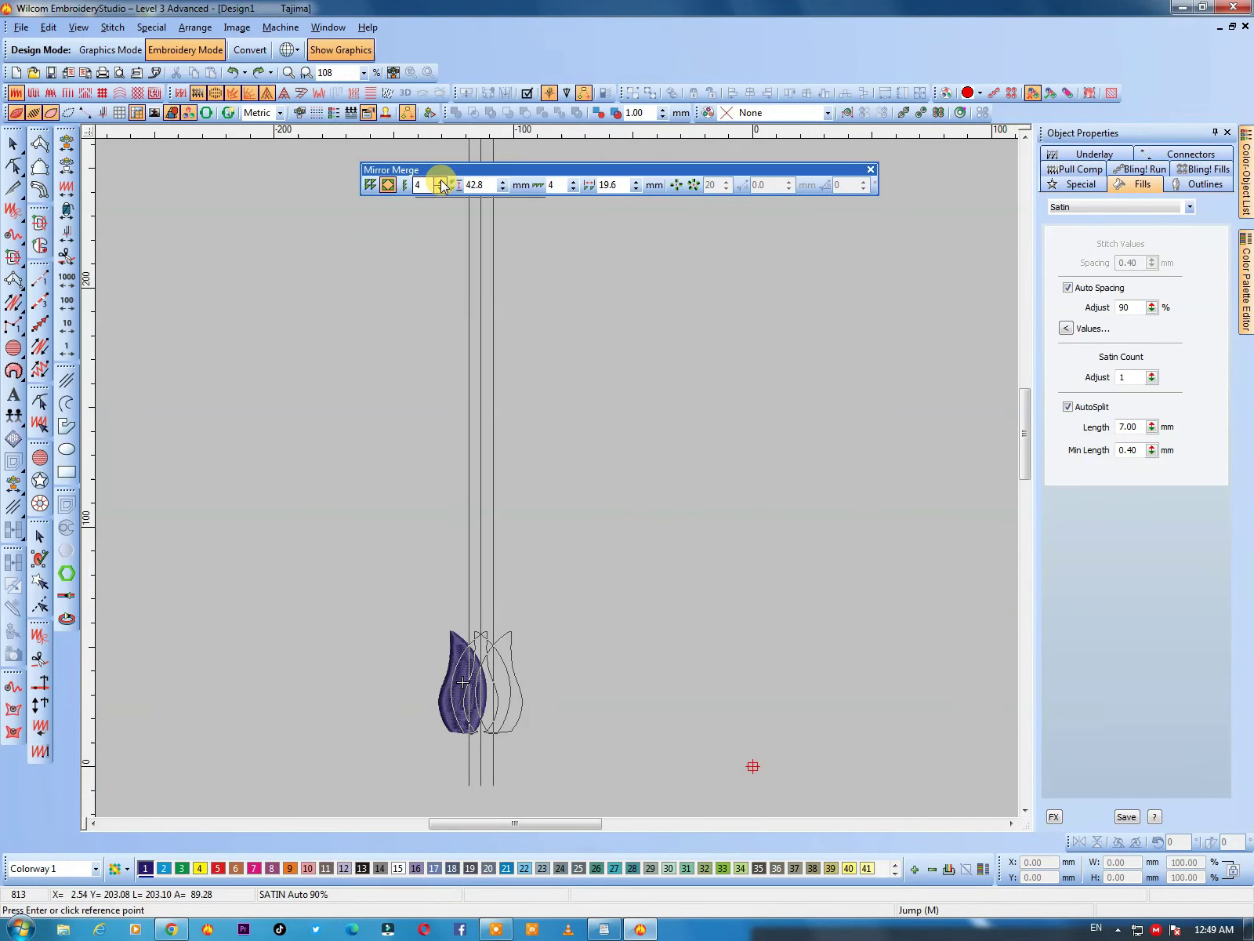
click(440, 181)
click(440, 181)
double_click(571, 184)
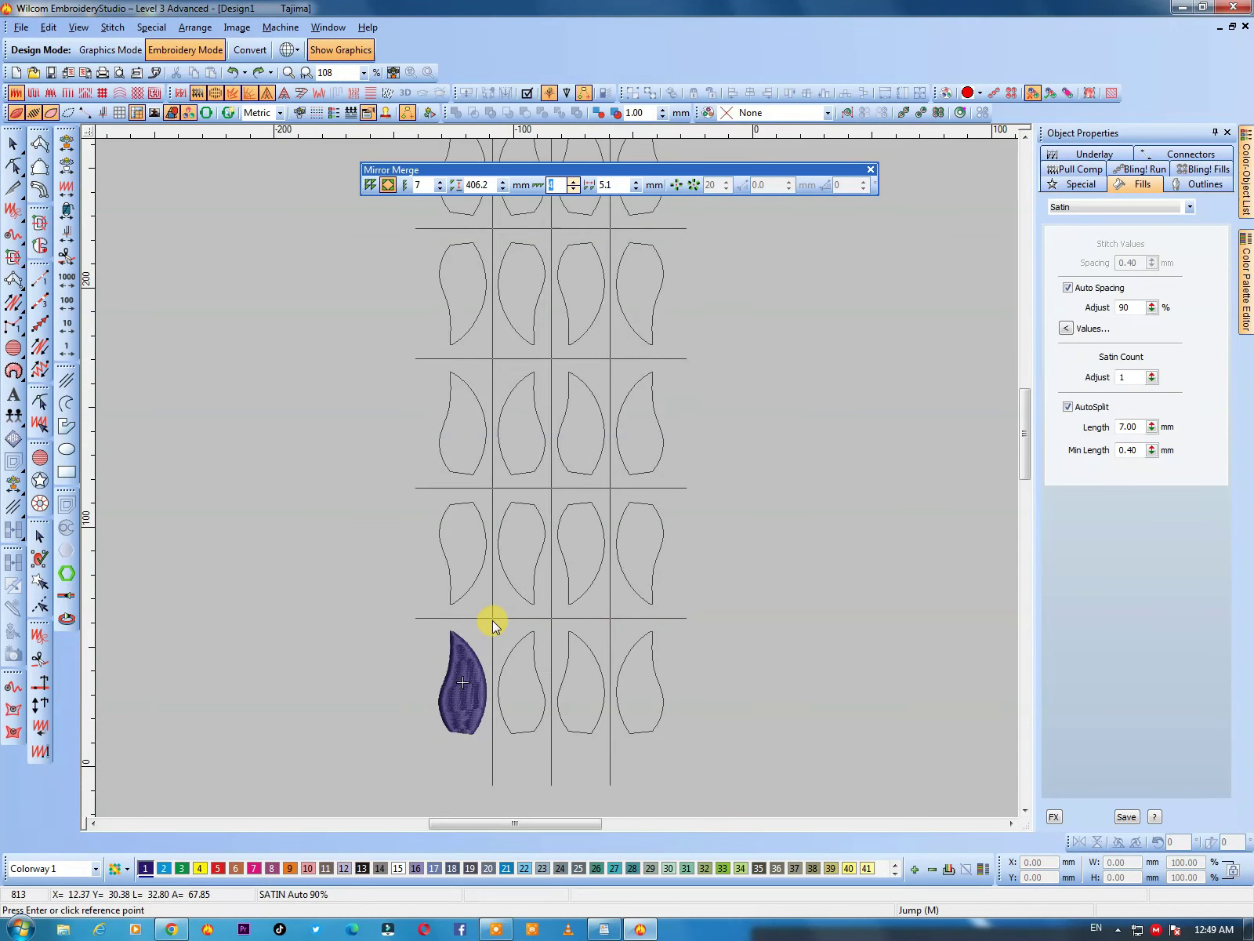
click(575, 181)
click(575, 181)
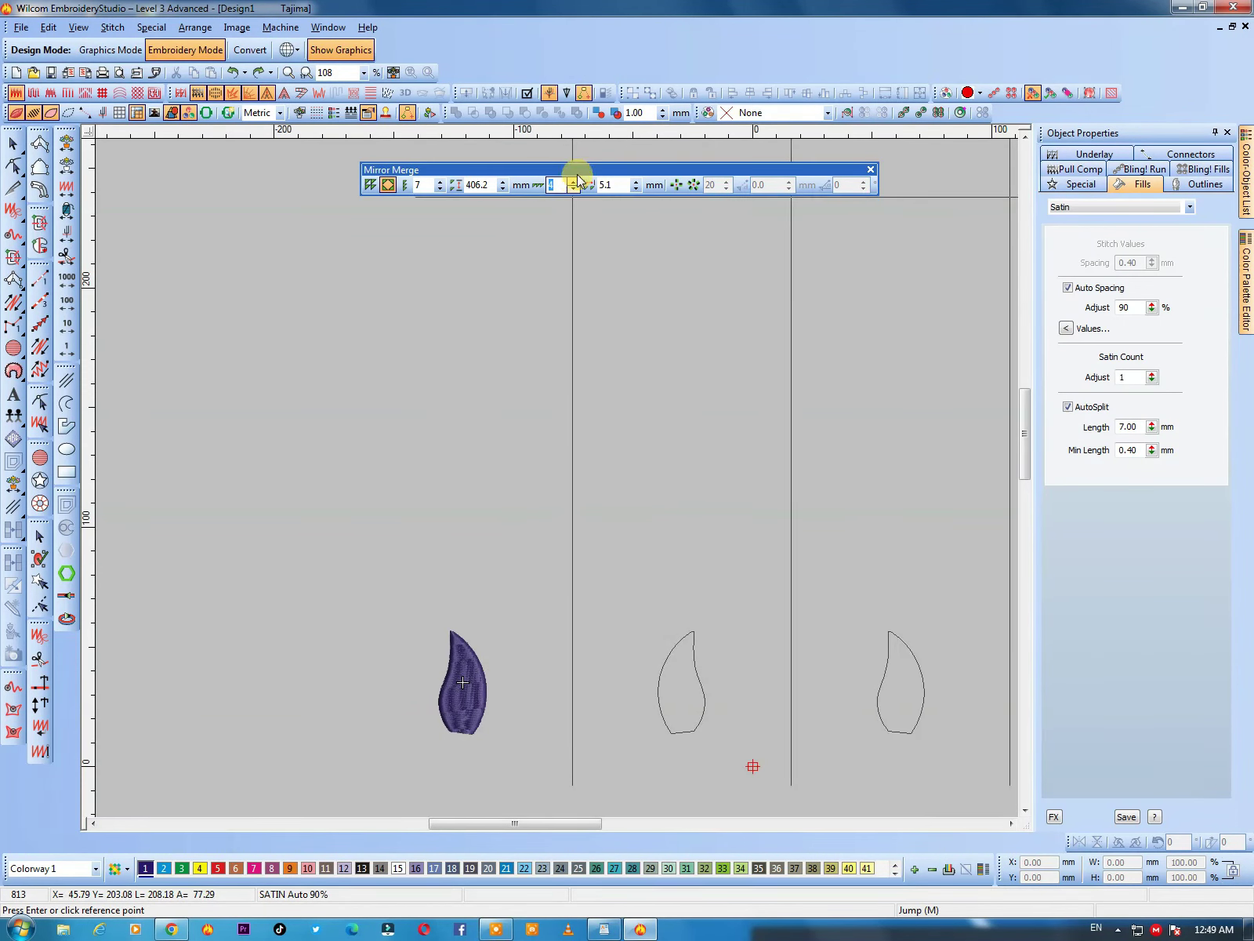
click(575, 181)
click(574, 181)
click(575, 181)
click(575, 181)
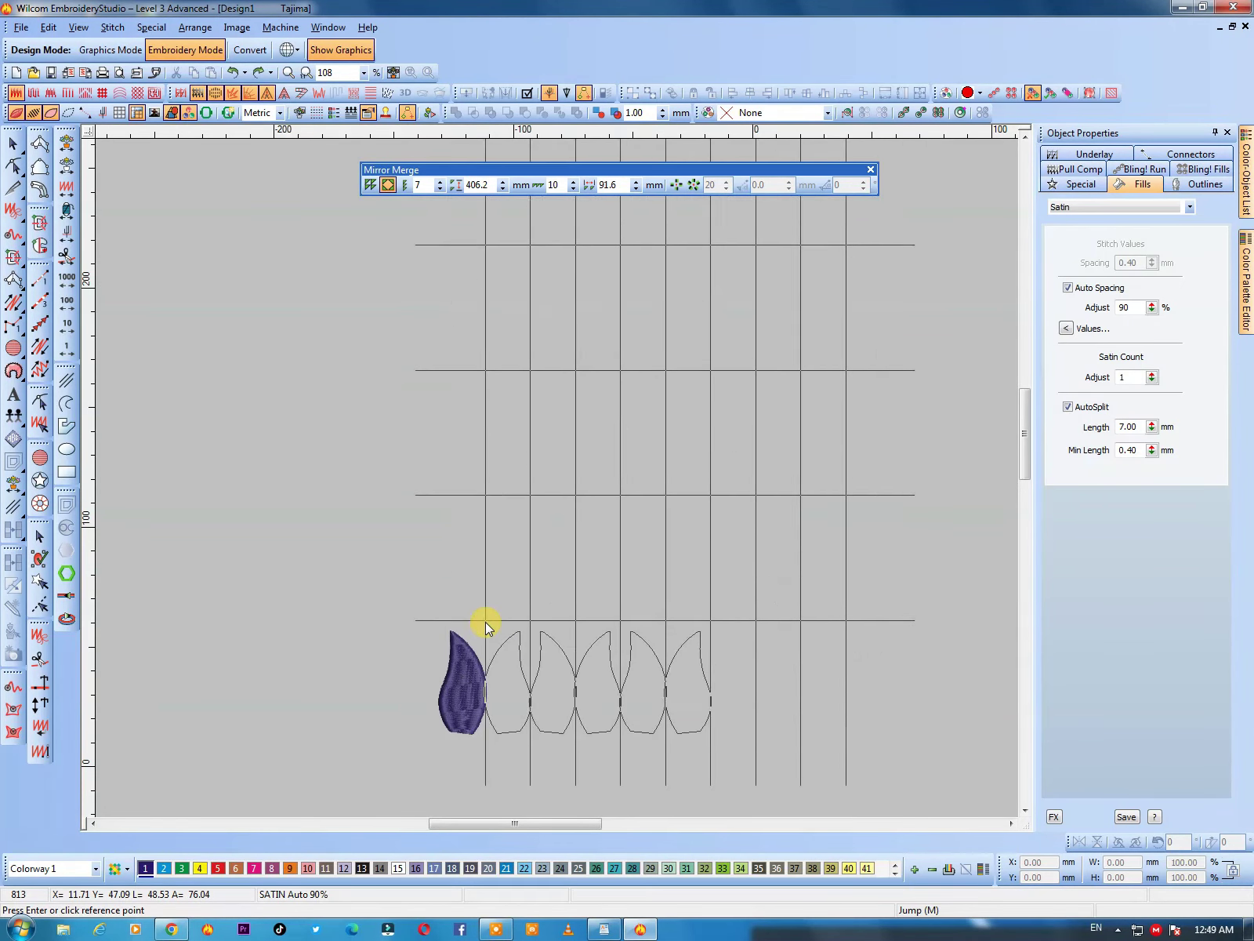
click(486, 639)
click(690, 502)
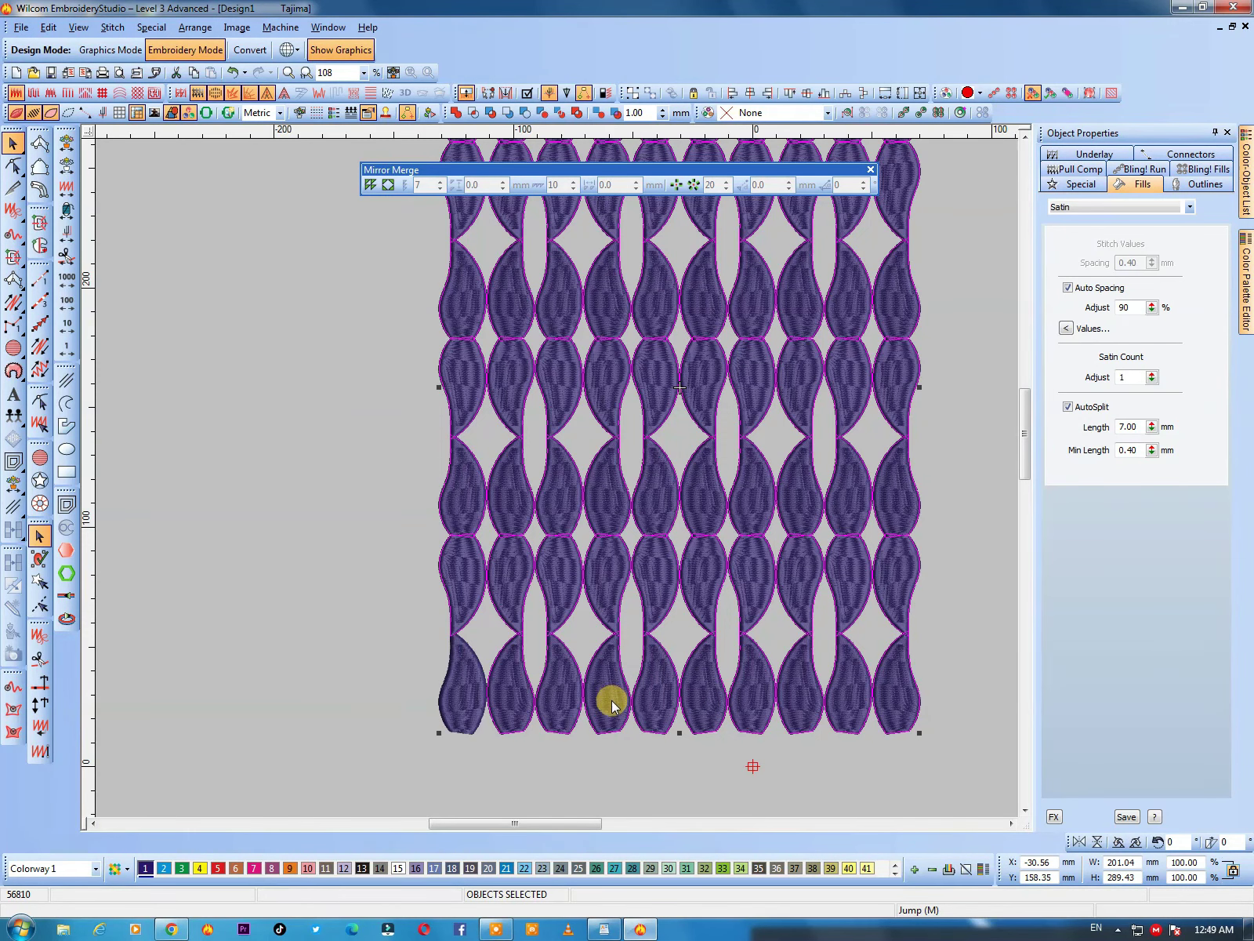
key(ctrl+z)
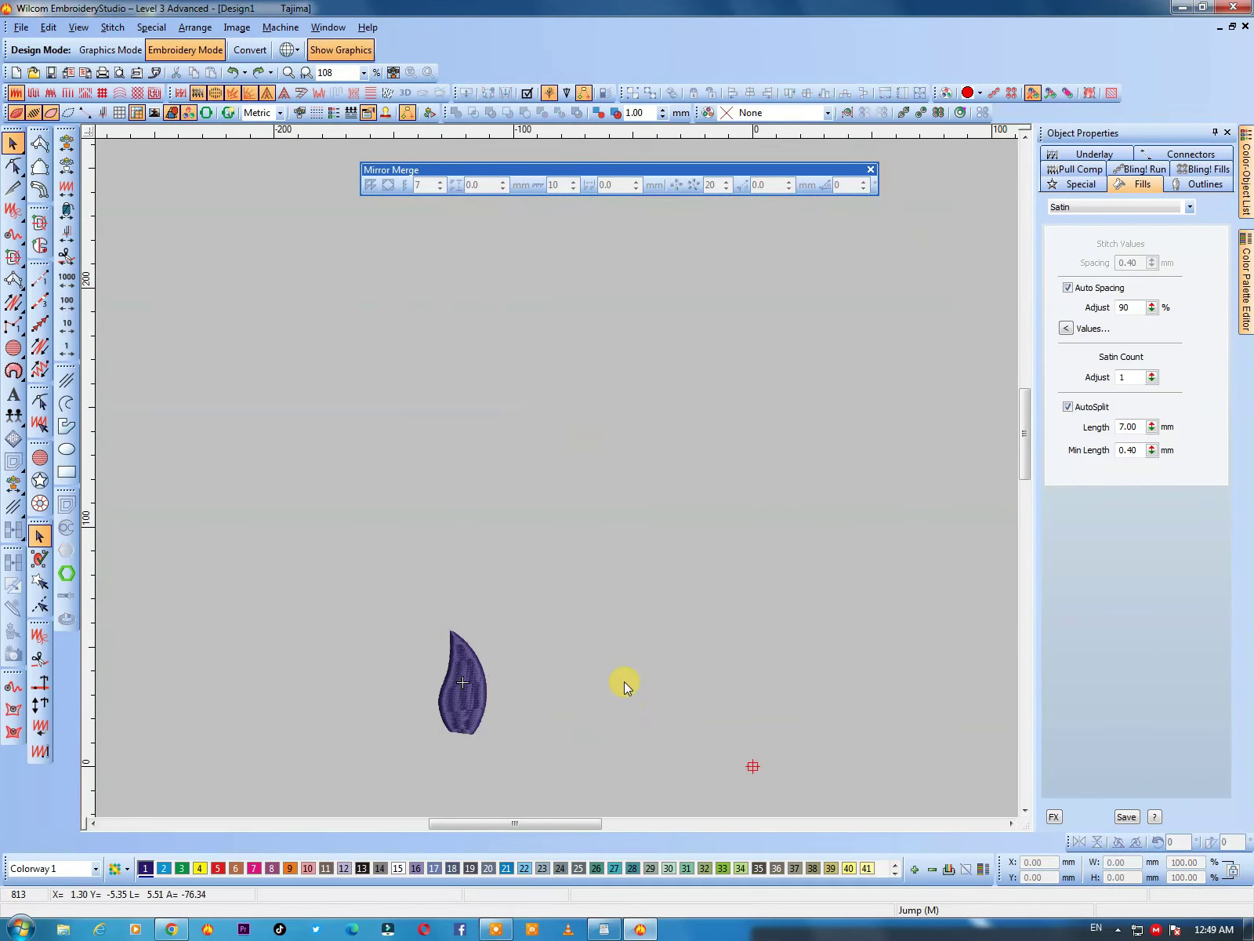
Step: Reflect the leaf into a mirrored array of 7 rows and 10 columns with overlapping copies, and merge the overlapped objects
click(457, 676)
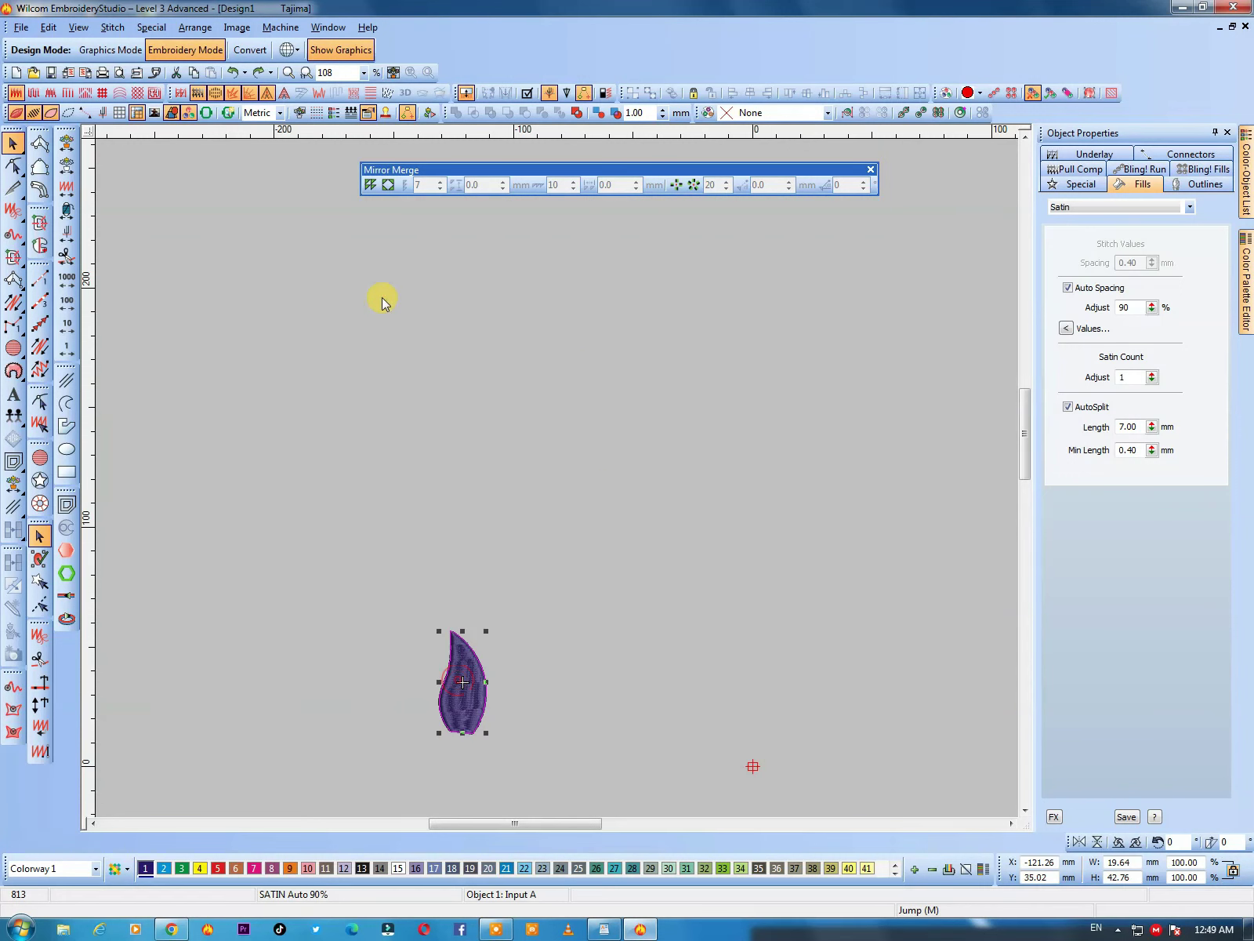
click(389, 186)
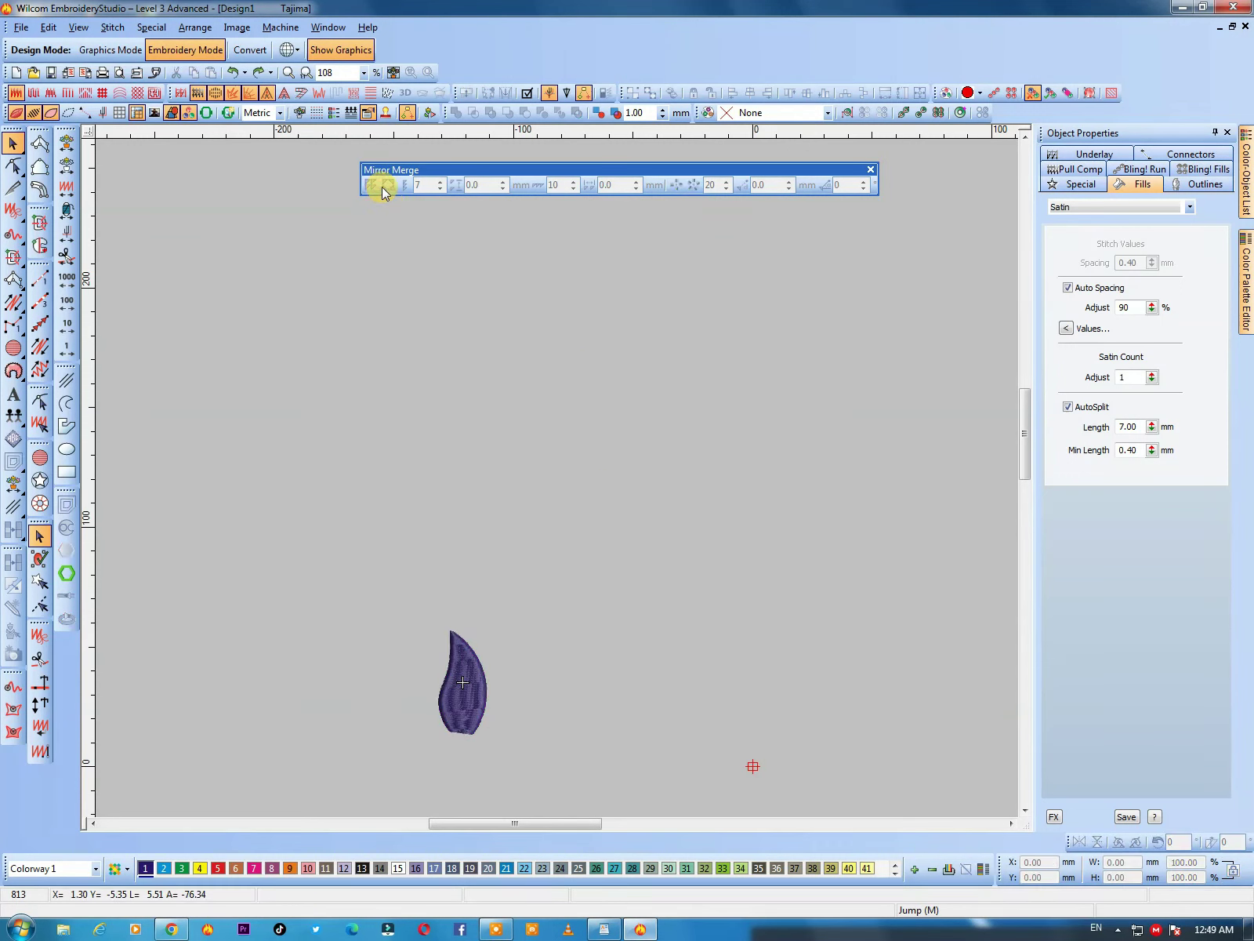
click(451, 658)
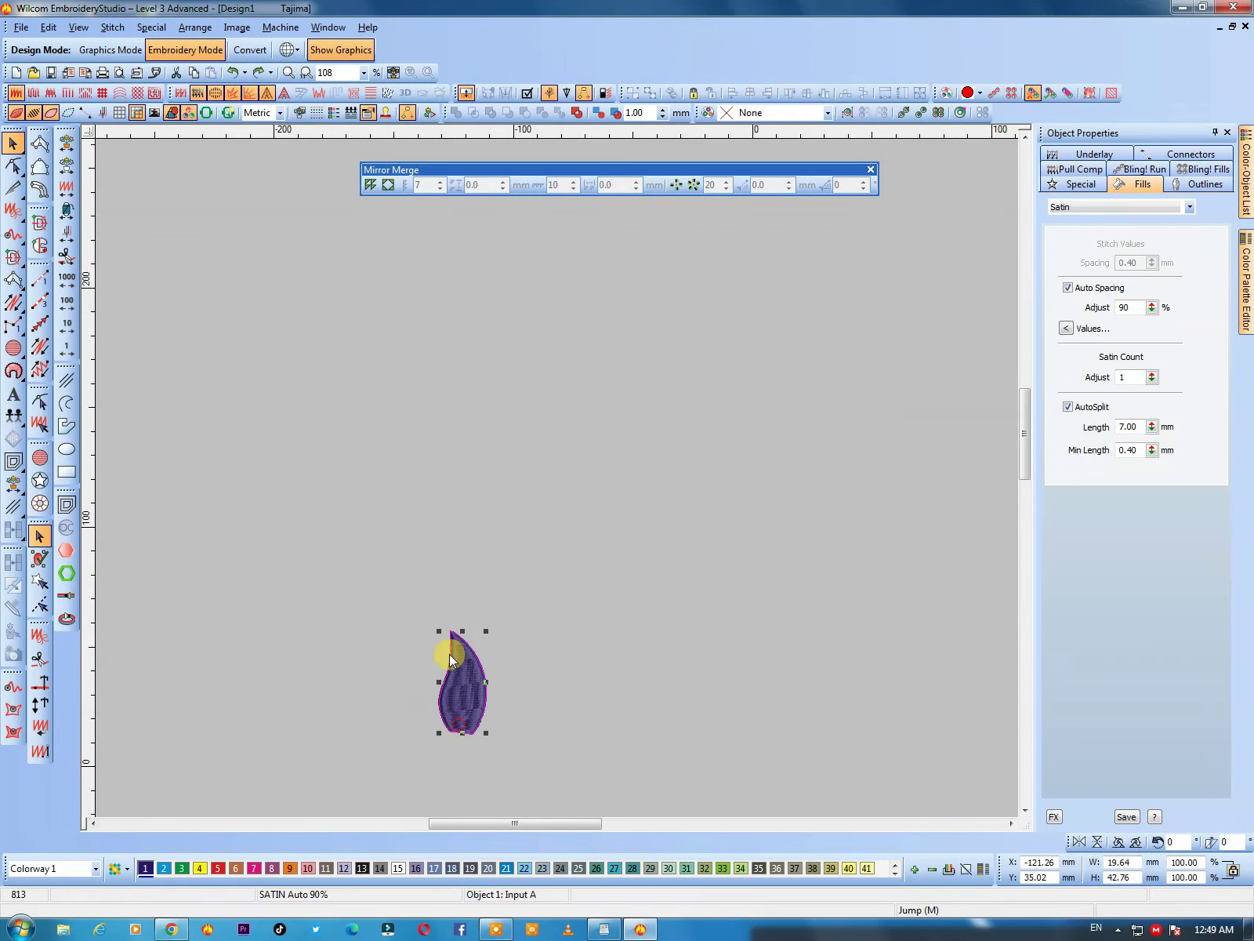
click(388, 186)
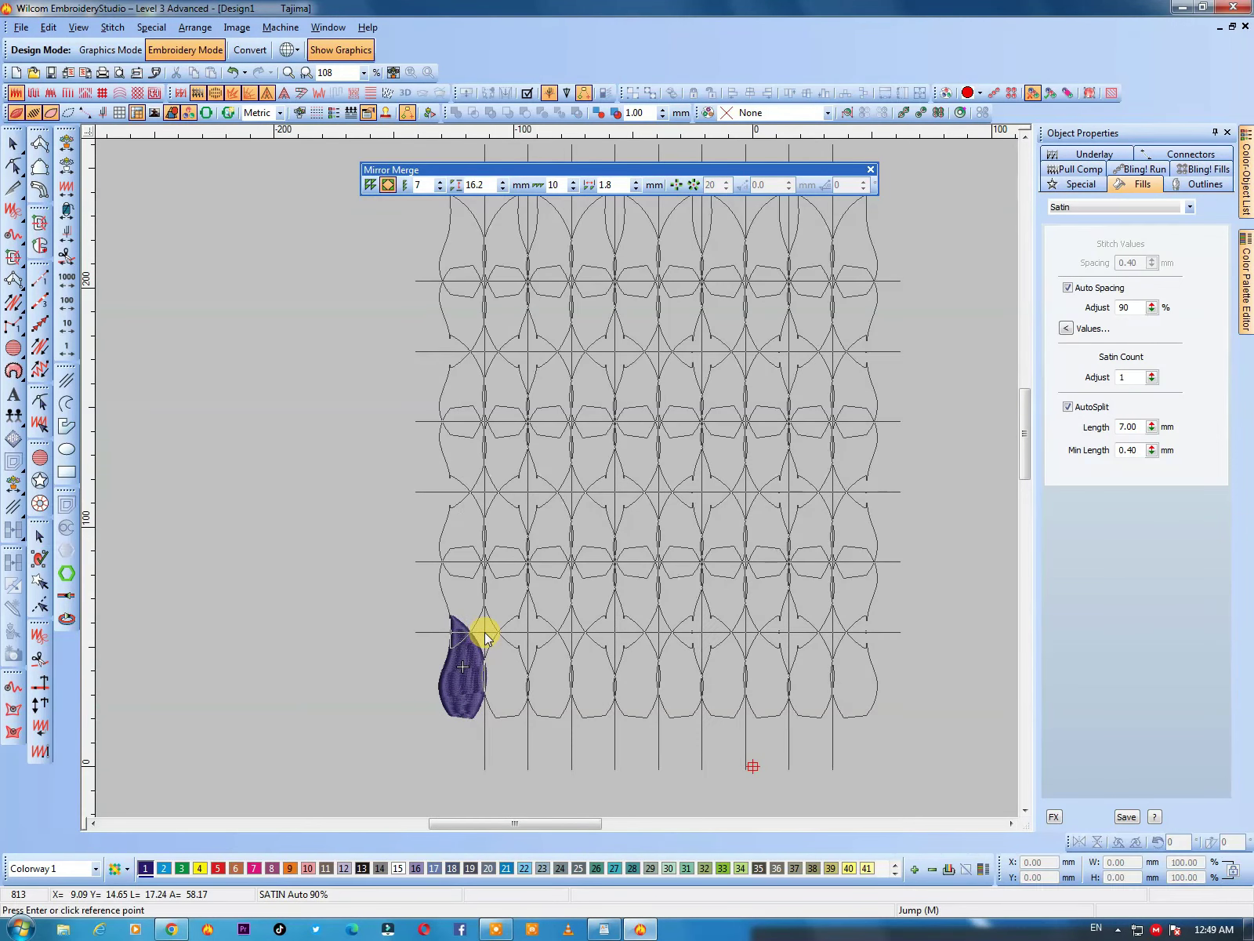
click(485, 632)
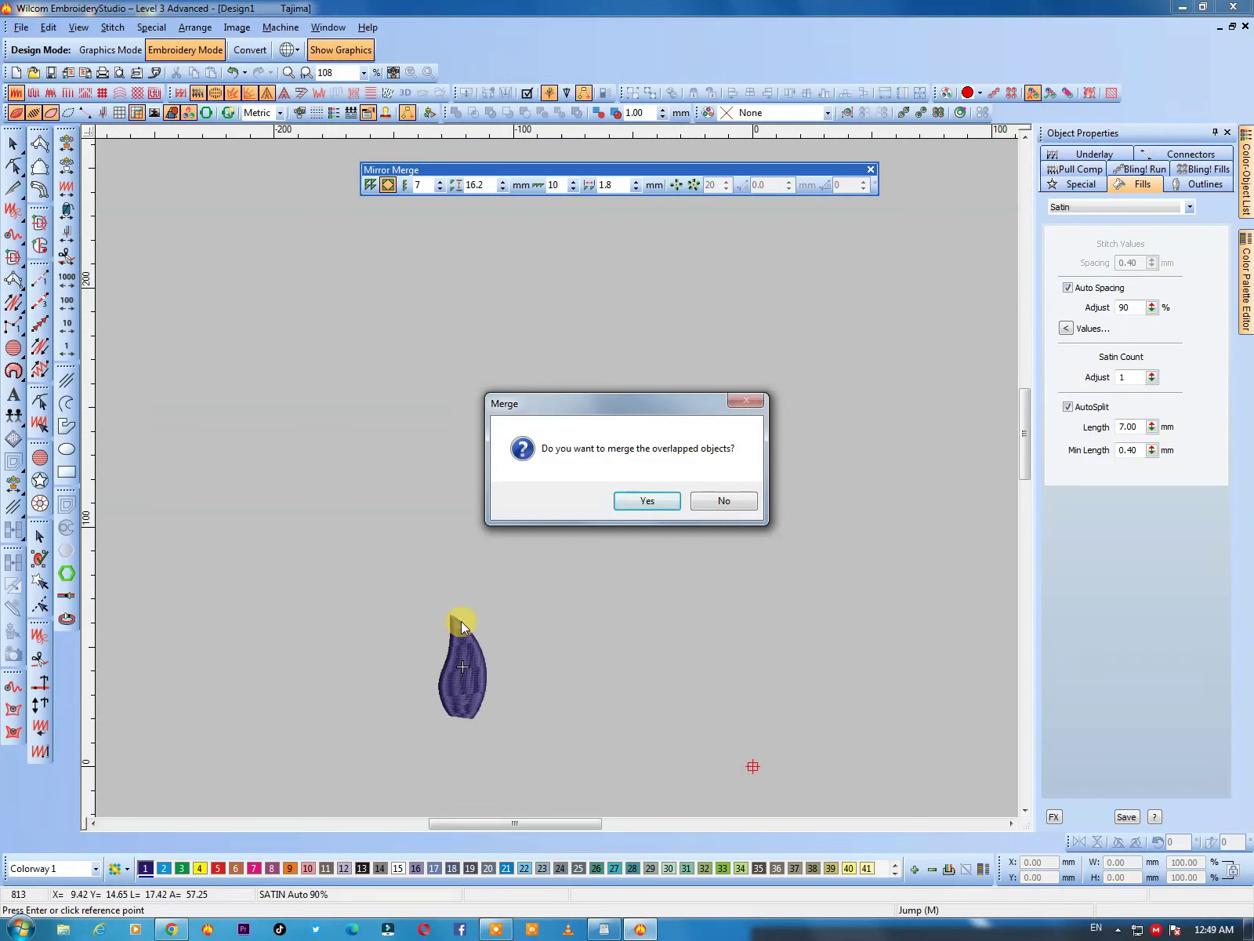
click(648, 499)
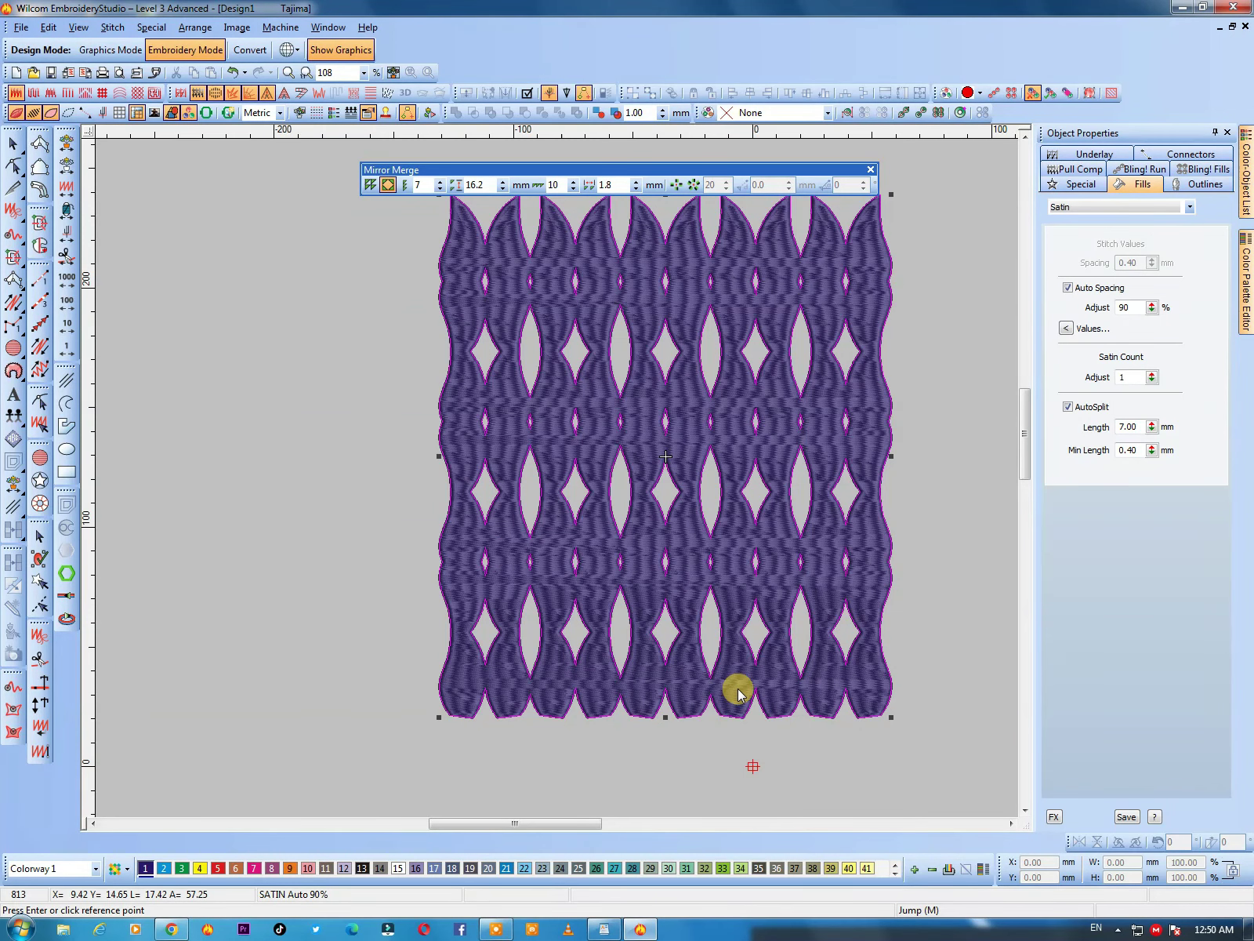
Step: Examine the merged lattice pattern up close, including its outline nodes and stitch angles in reshape mode
key(shift+z)
drag(770, 364, 508, 580)
click(583, 446)
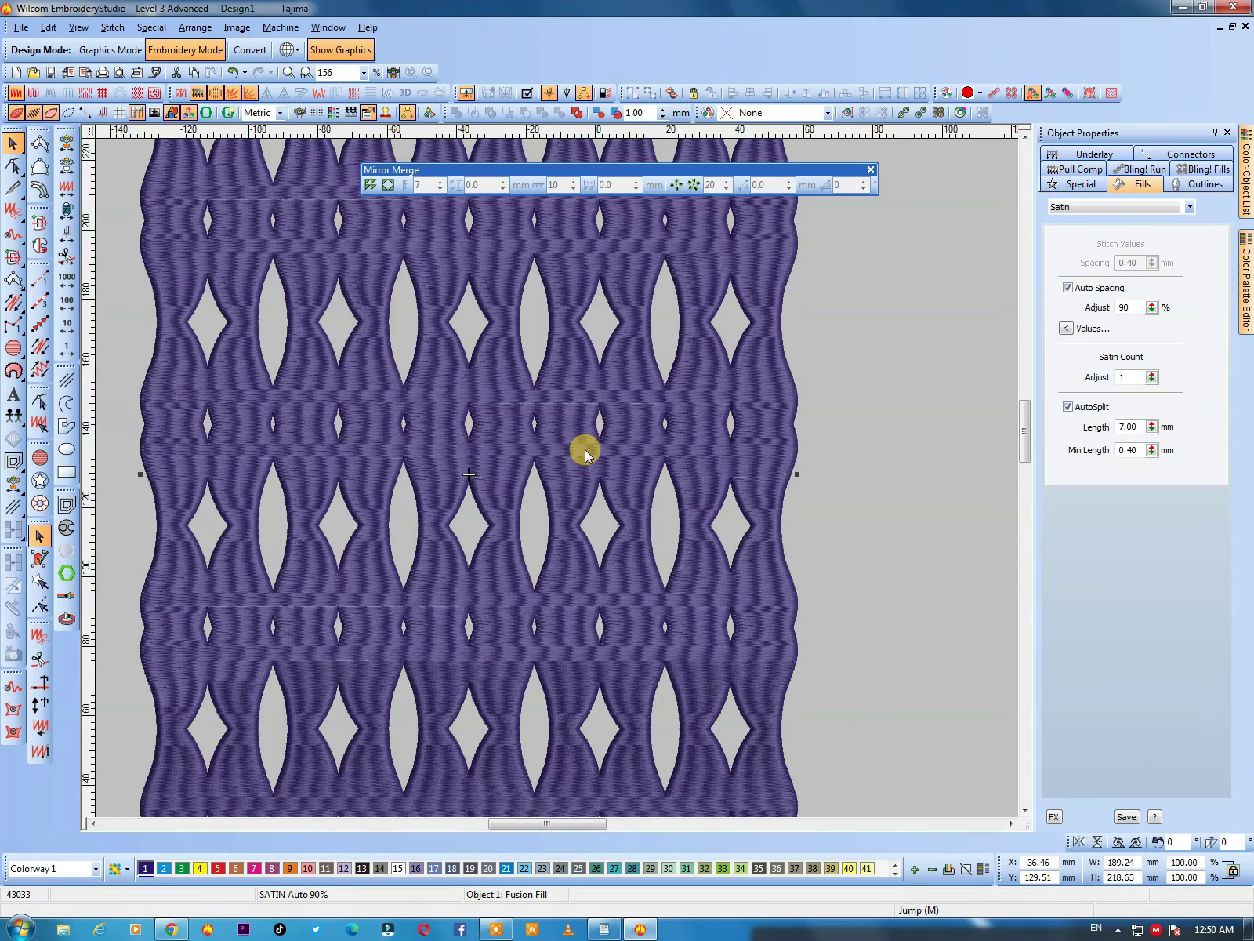
click(587, 446)
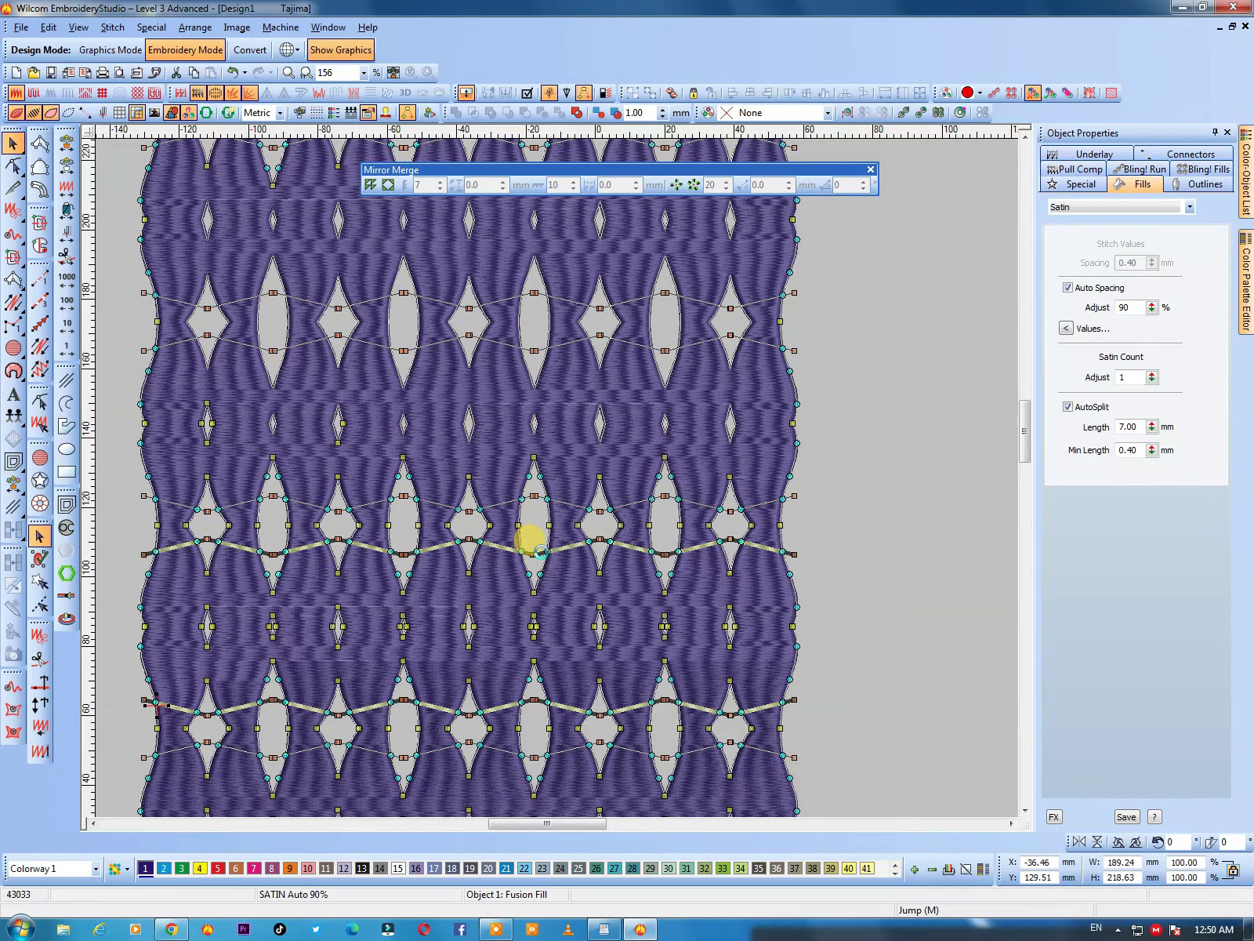
key(shift+z)
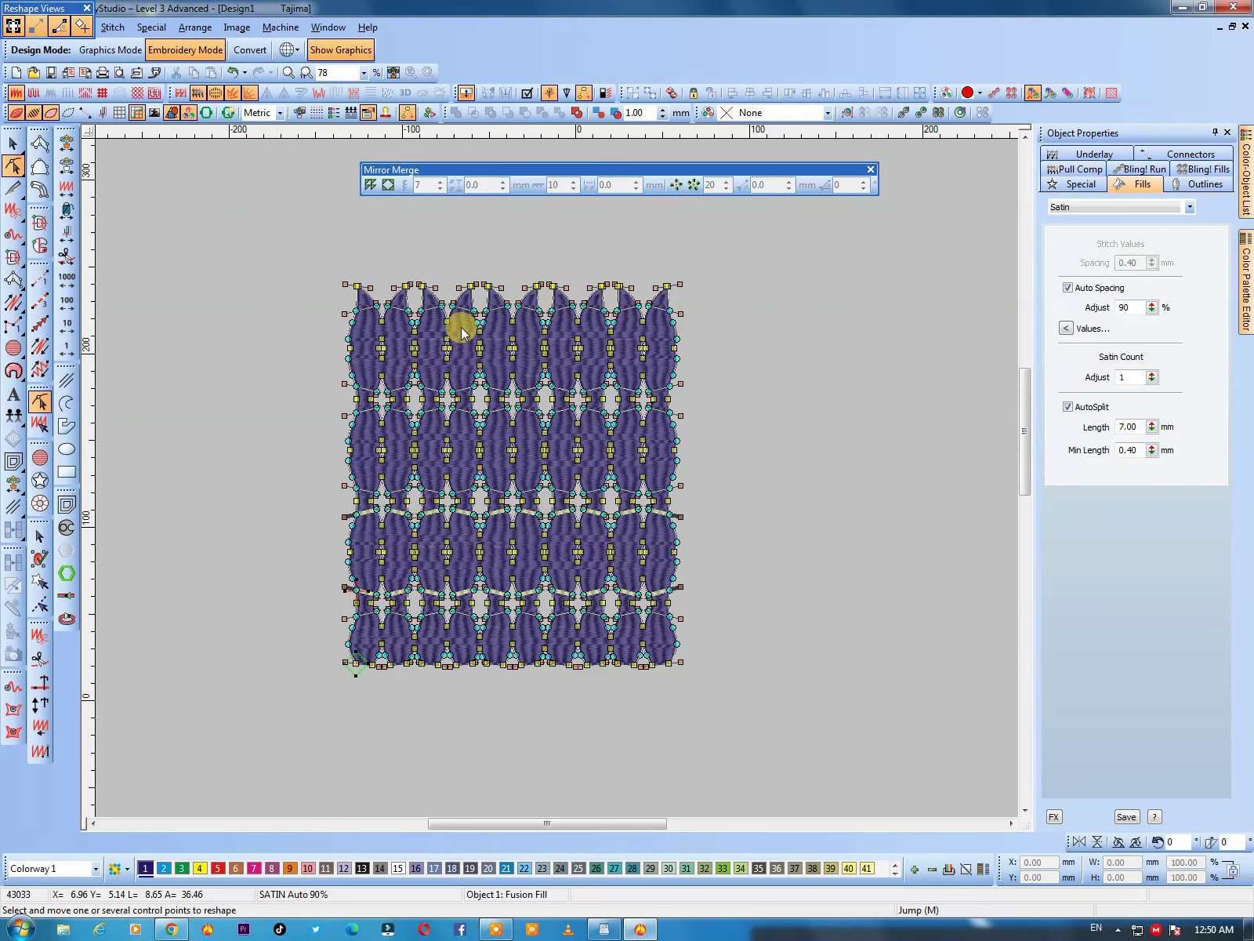
Step: Undo the merged array and move the single leaf up and to the right, to about X -62, Y 70 mm
key(Escape)
key(ctrl+z)
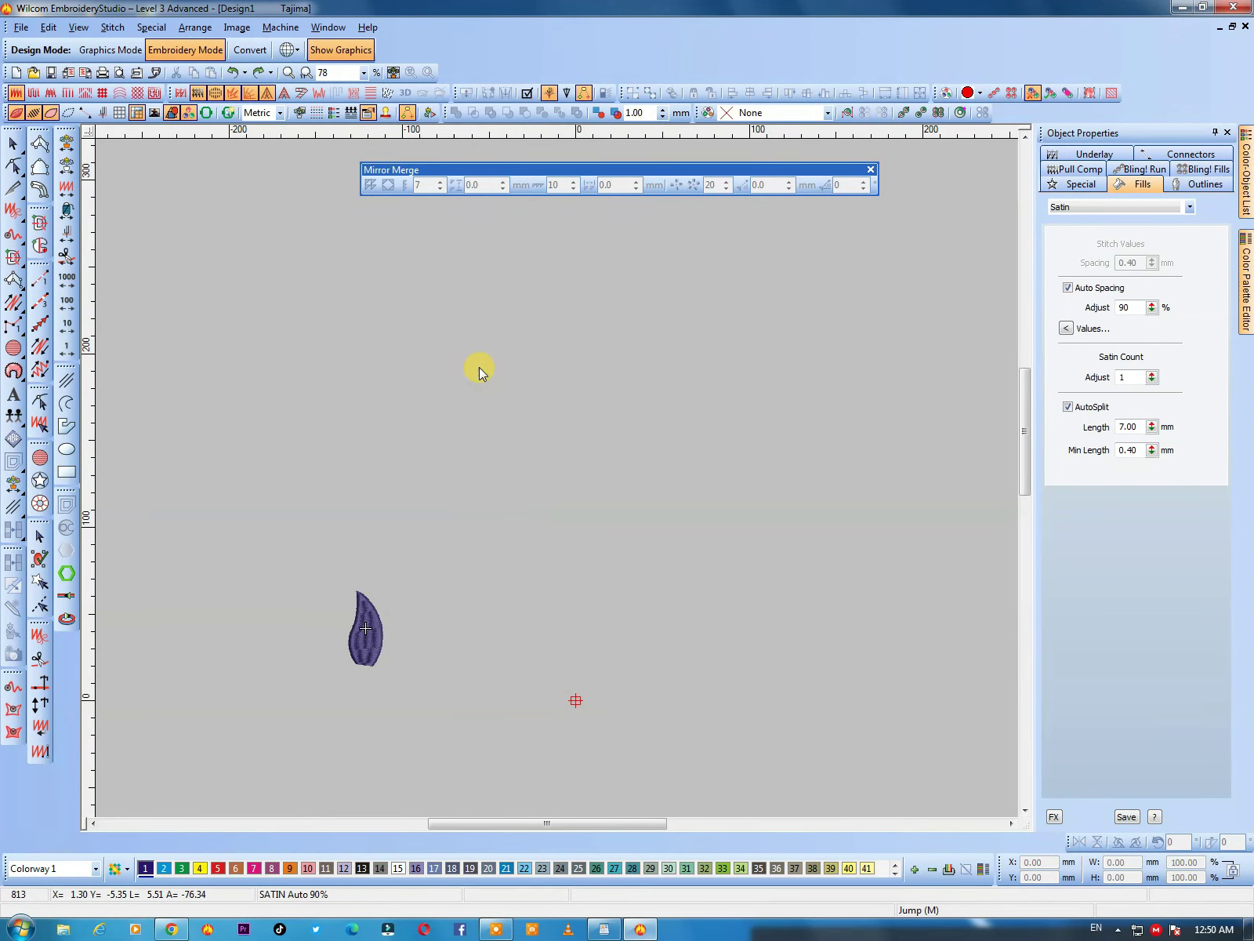
drag(365, 643, 469, 590)
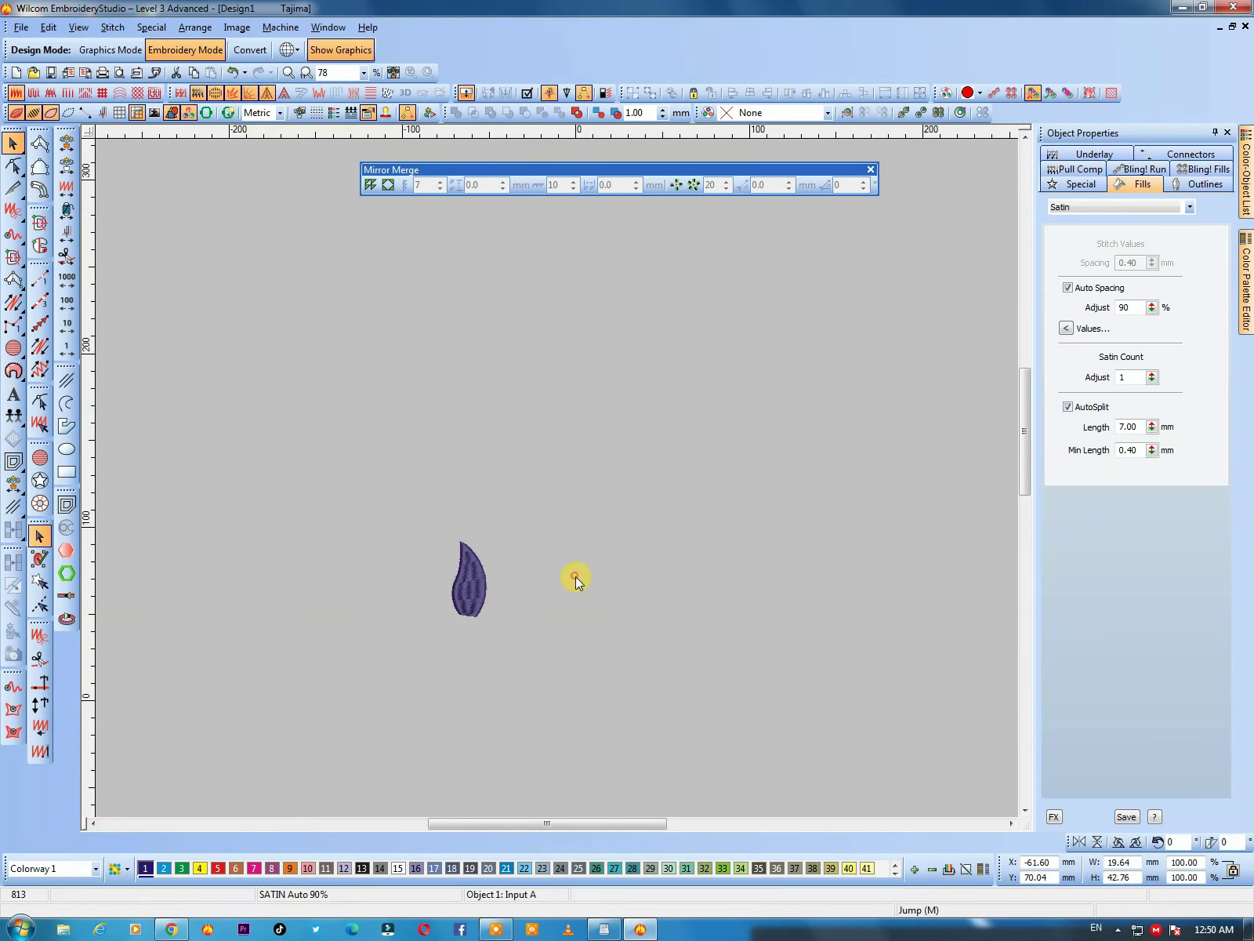
drag(574, 414, 384, 721)
Step: Create a wreath of 20 leaf copies around a point about 44 mm below the leaf's center, without merging the overlaps
click(675, 185)
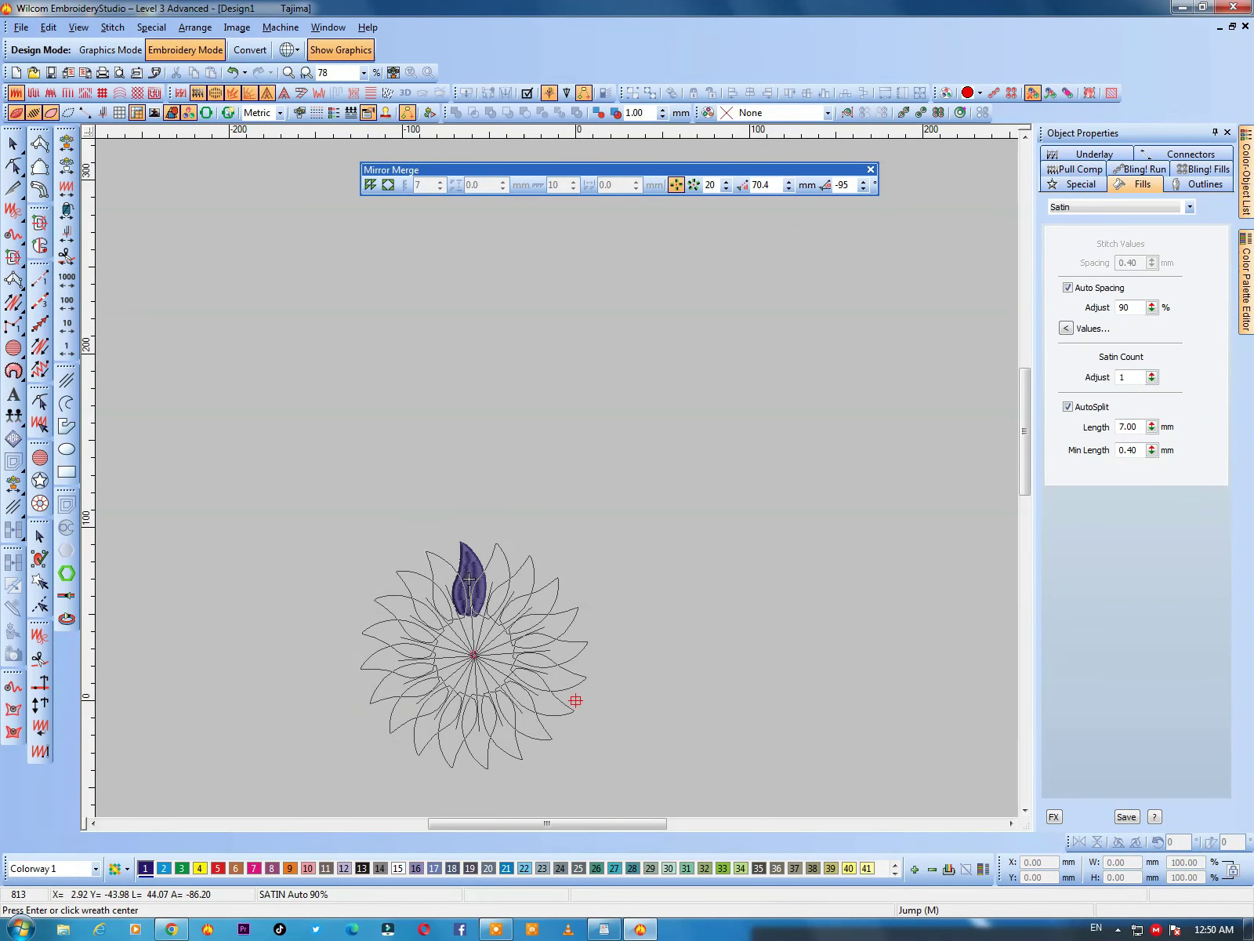
click(474, 656)
click(728, 494)
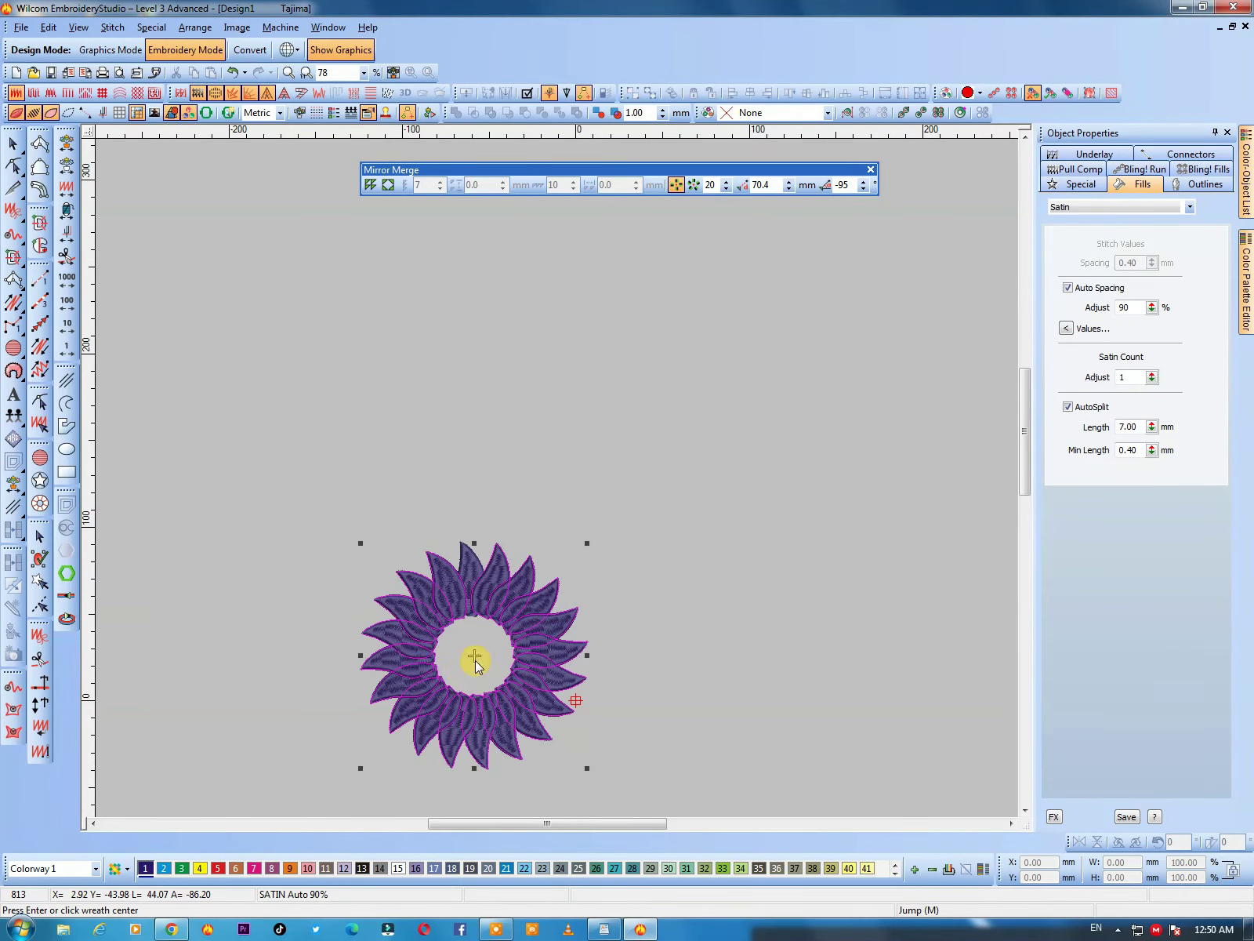
Step: Digitize a satin circle about 56 mm in diameter at the wreath's center, covering the opening inside the leaves
key(shift+z)
key(b)
drag(701, 426, 334, 652)
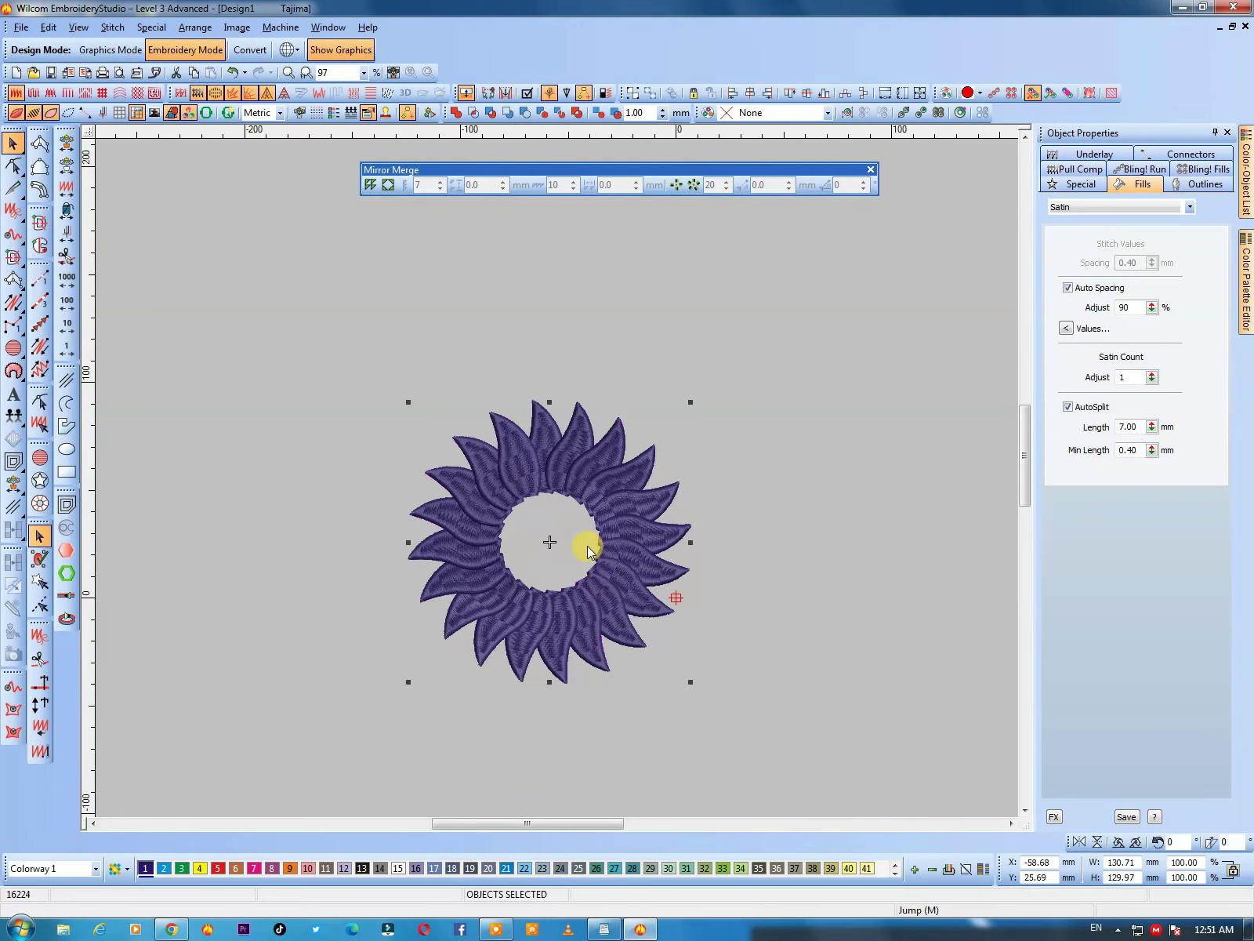
click(190, 414)
key(Return)
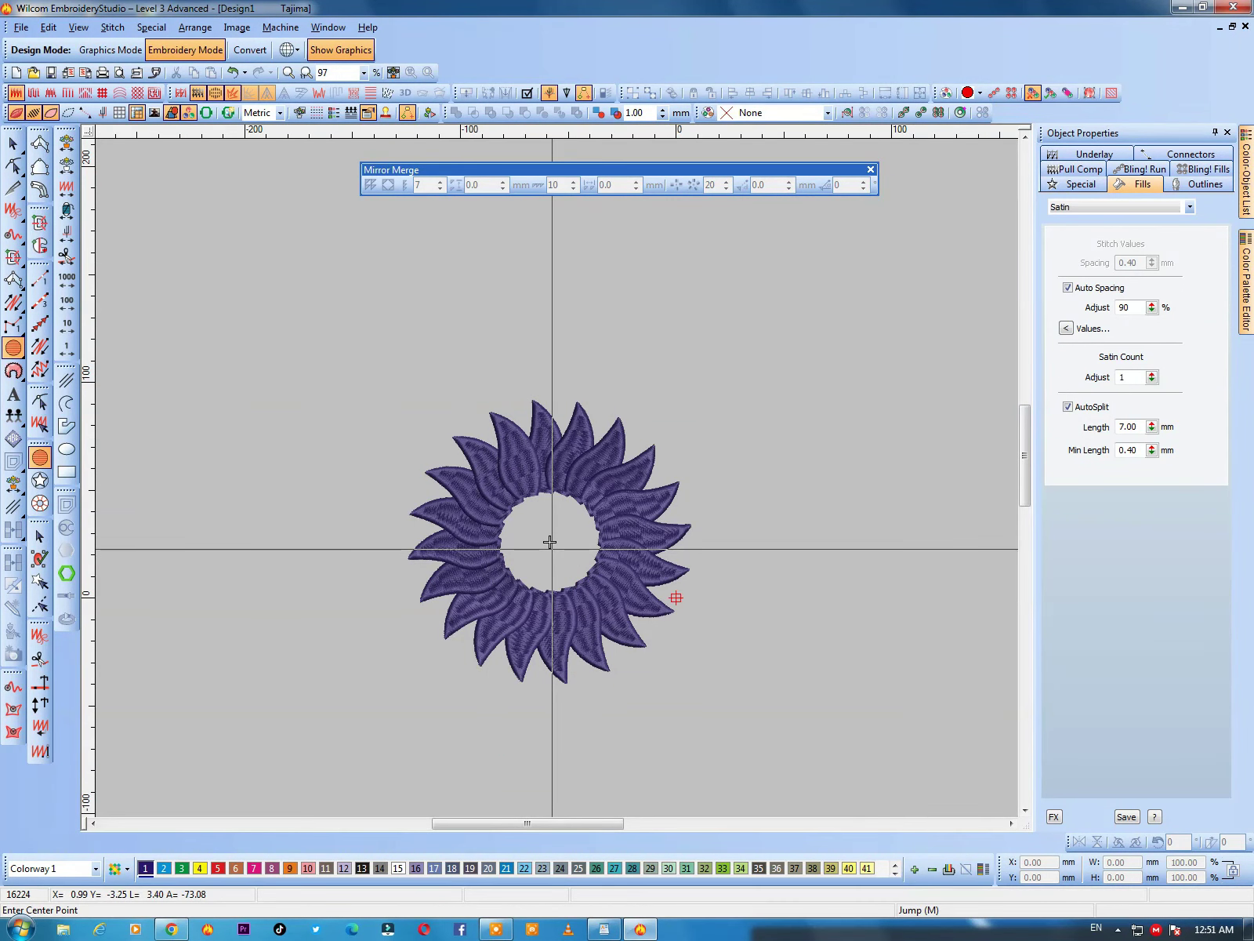
click(550, 544)
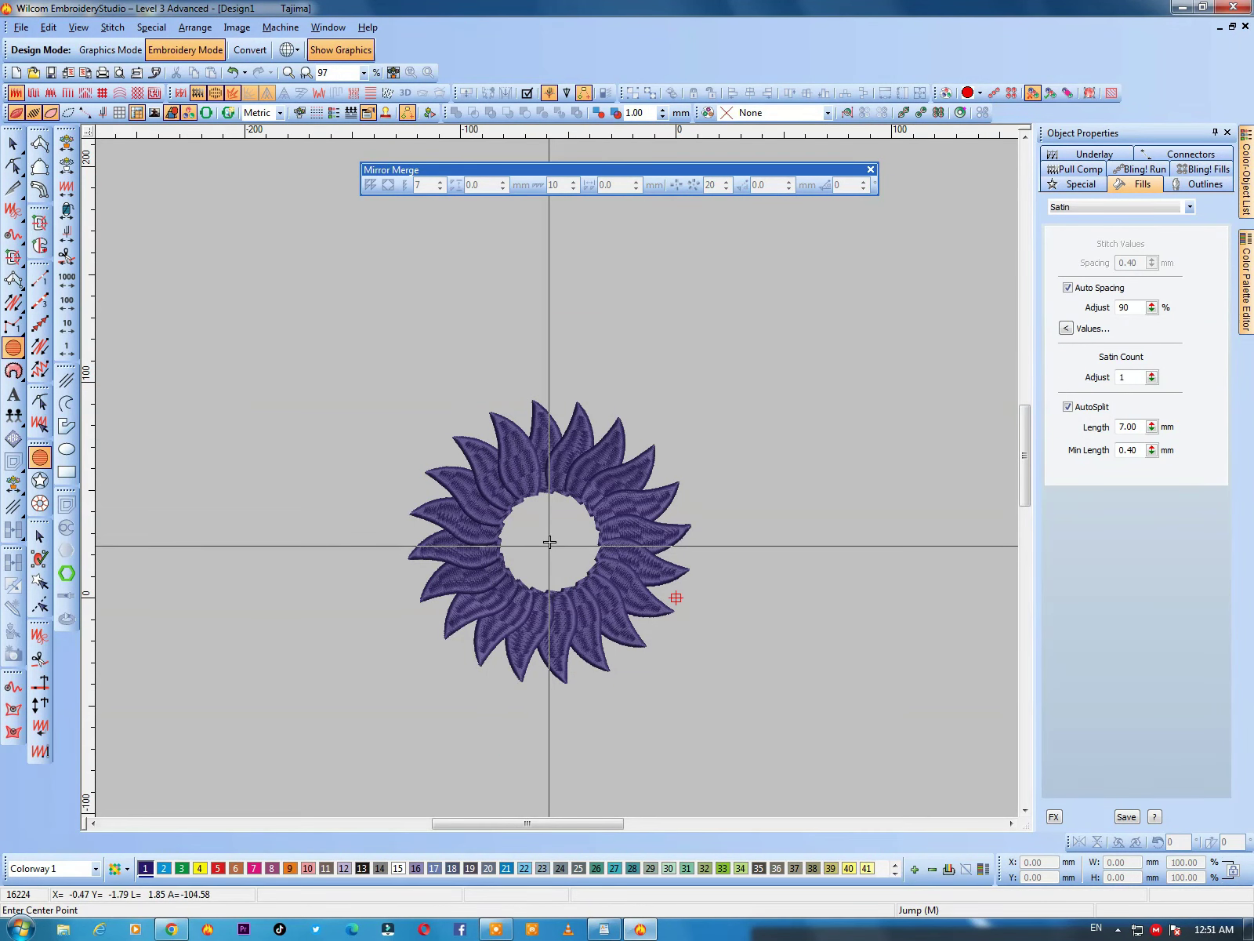
click(562, 603)
key(Escape)
click(589, 554)
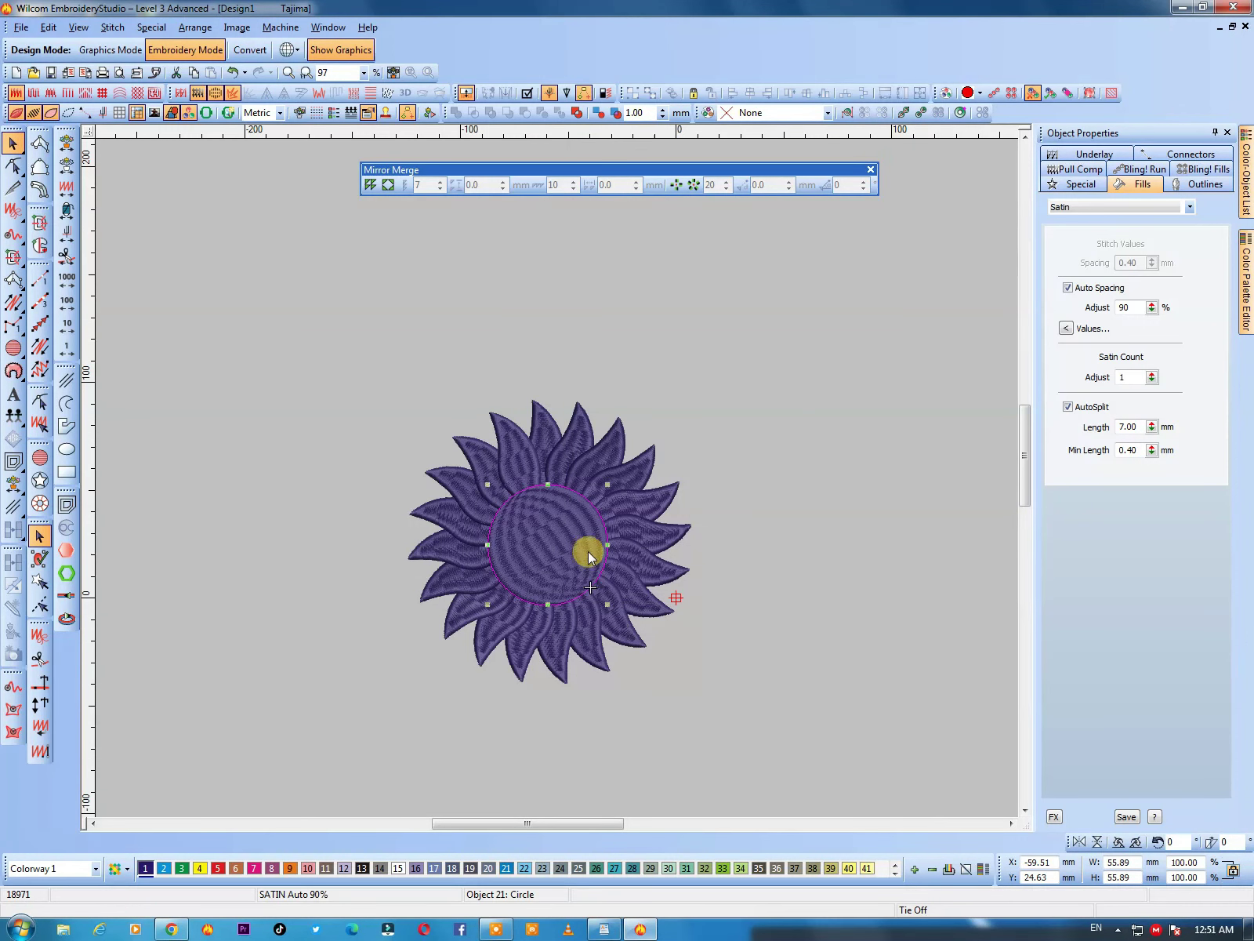
click(716, 581)
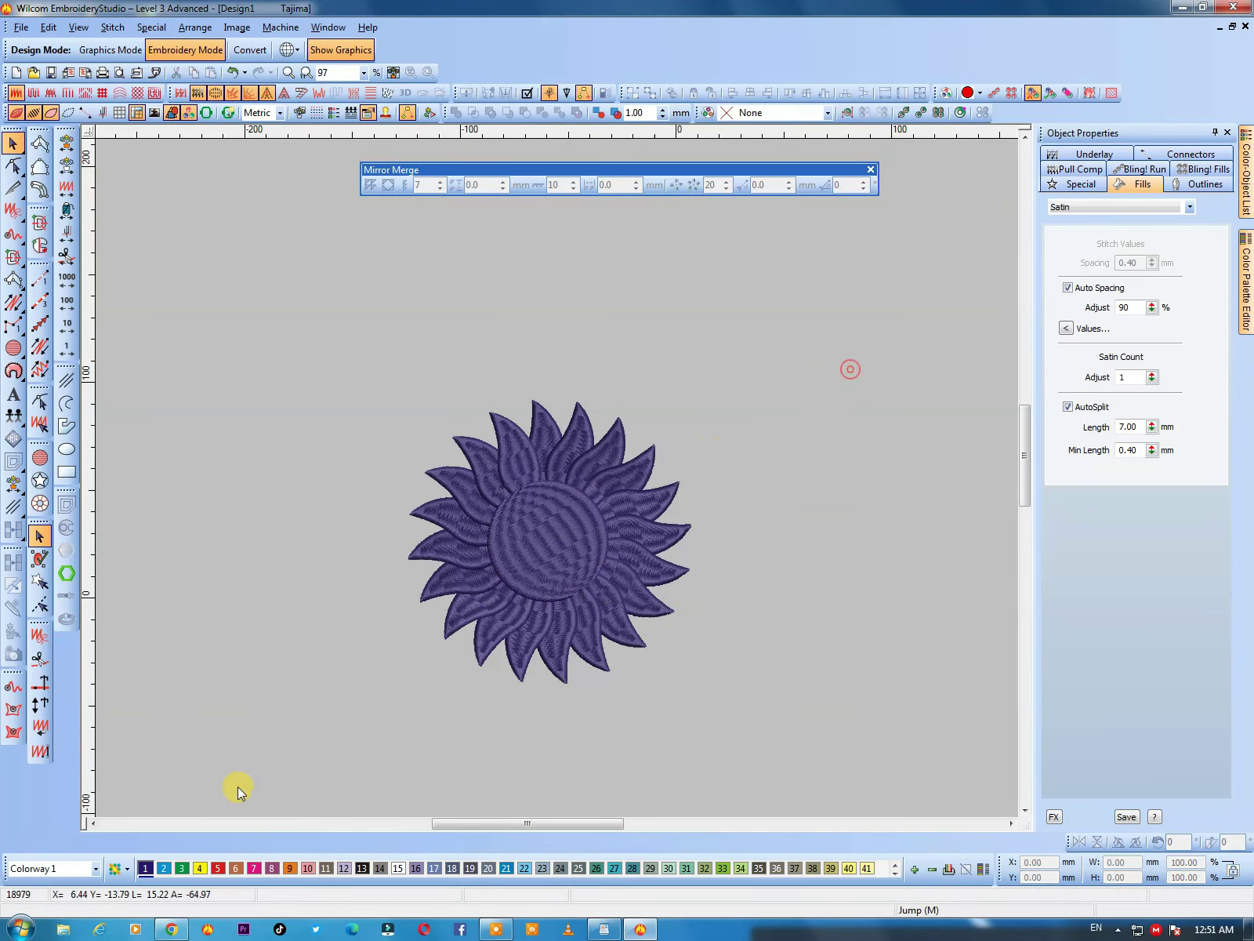
Step: Try recoloring the whole flower with palette color 4, and undo back past the center circle
key(ctrl+a)
click(200, 867)
click(515, 649)
key(ctrl+z)
key(ctrl+z)
key(ctrl+z)
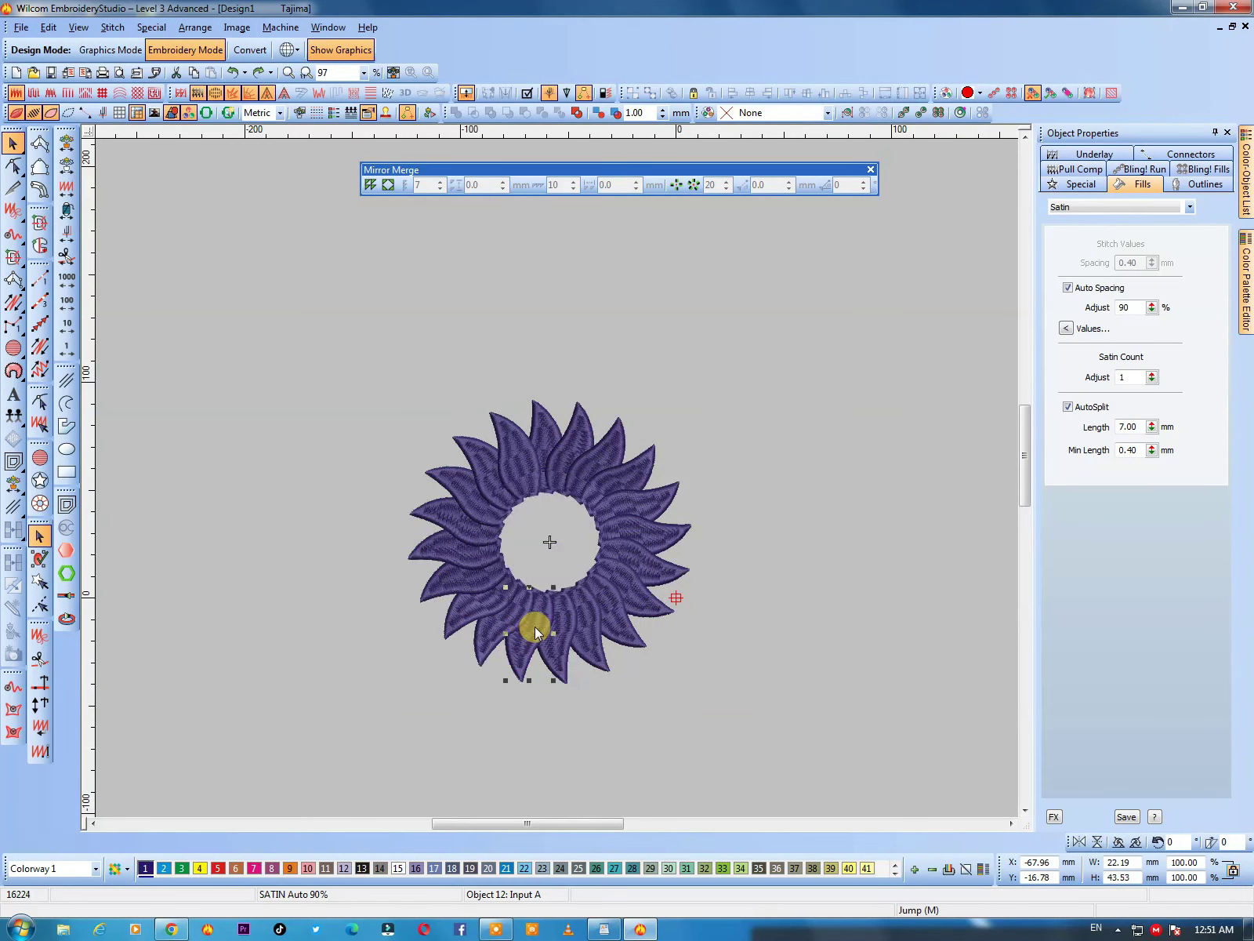
Step: Try a 20-point kaleidoscope of the leaf around a point about 56 mm below its center, without merging the overlaps, and undo it
click(537, 449)
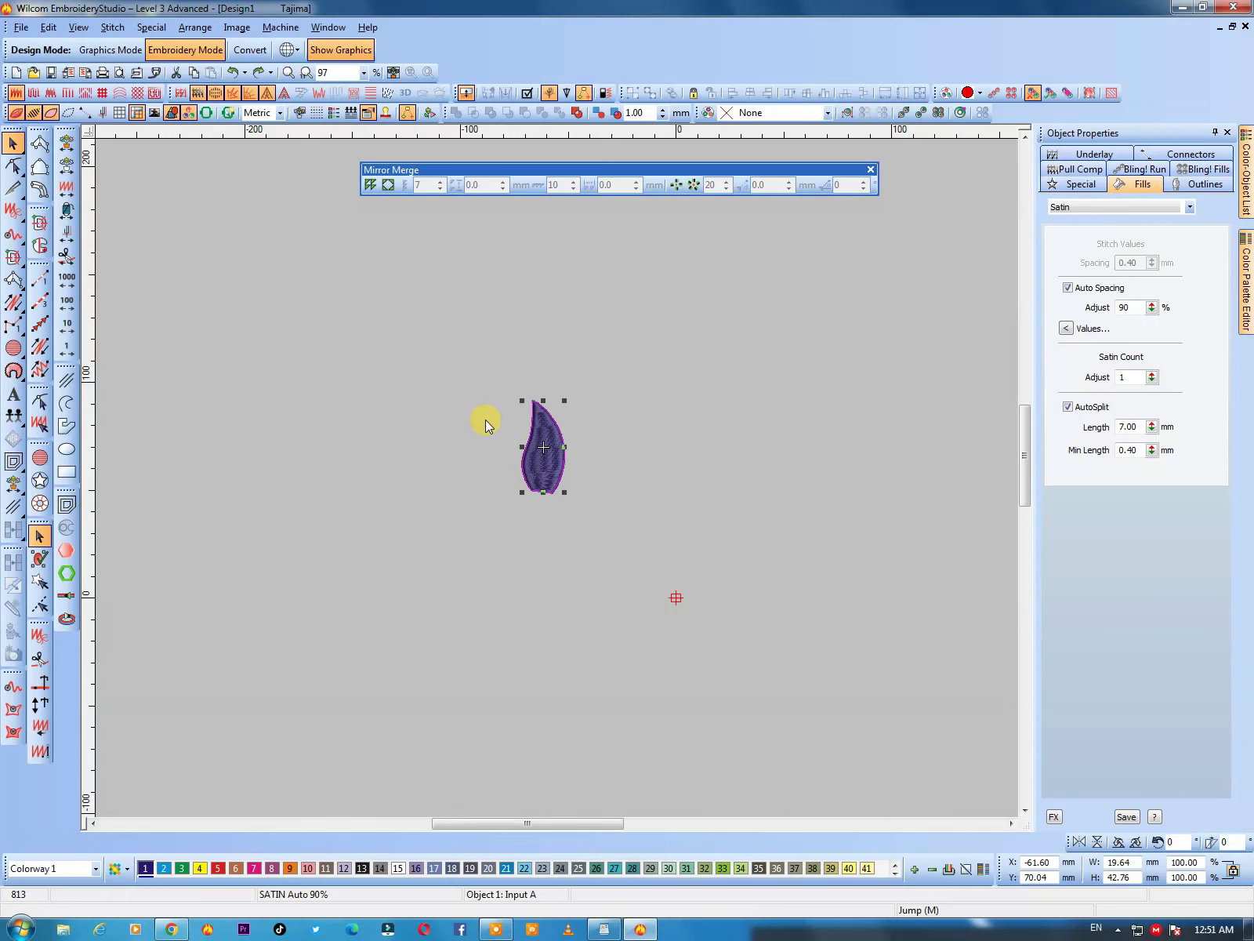
click(696, 184)
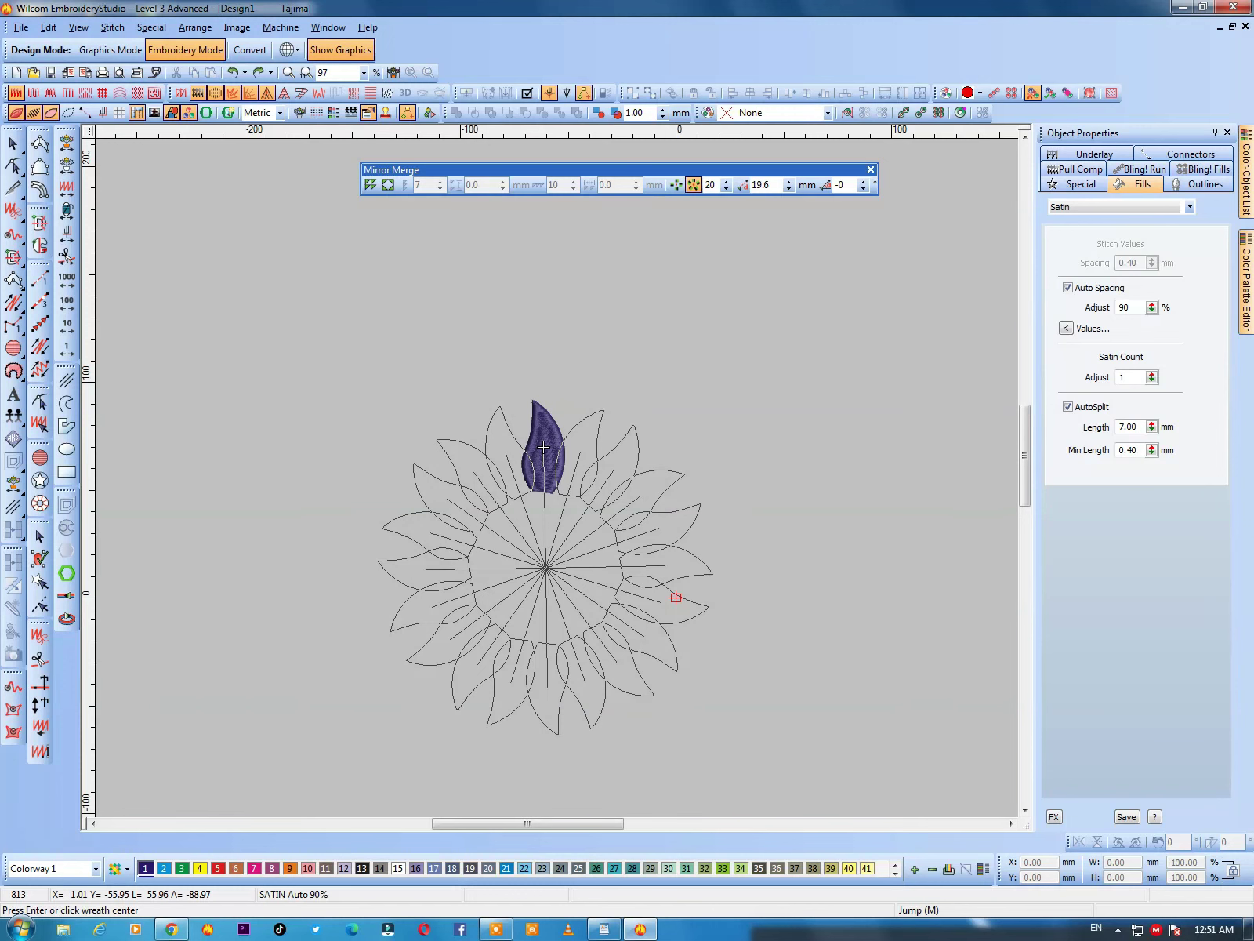
click(545, 568)
click(725, 500)
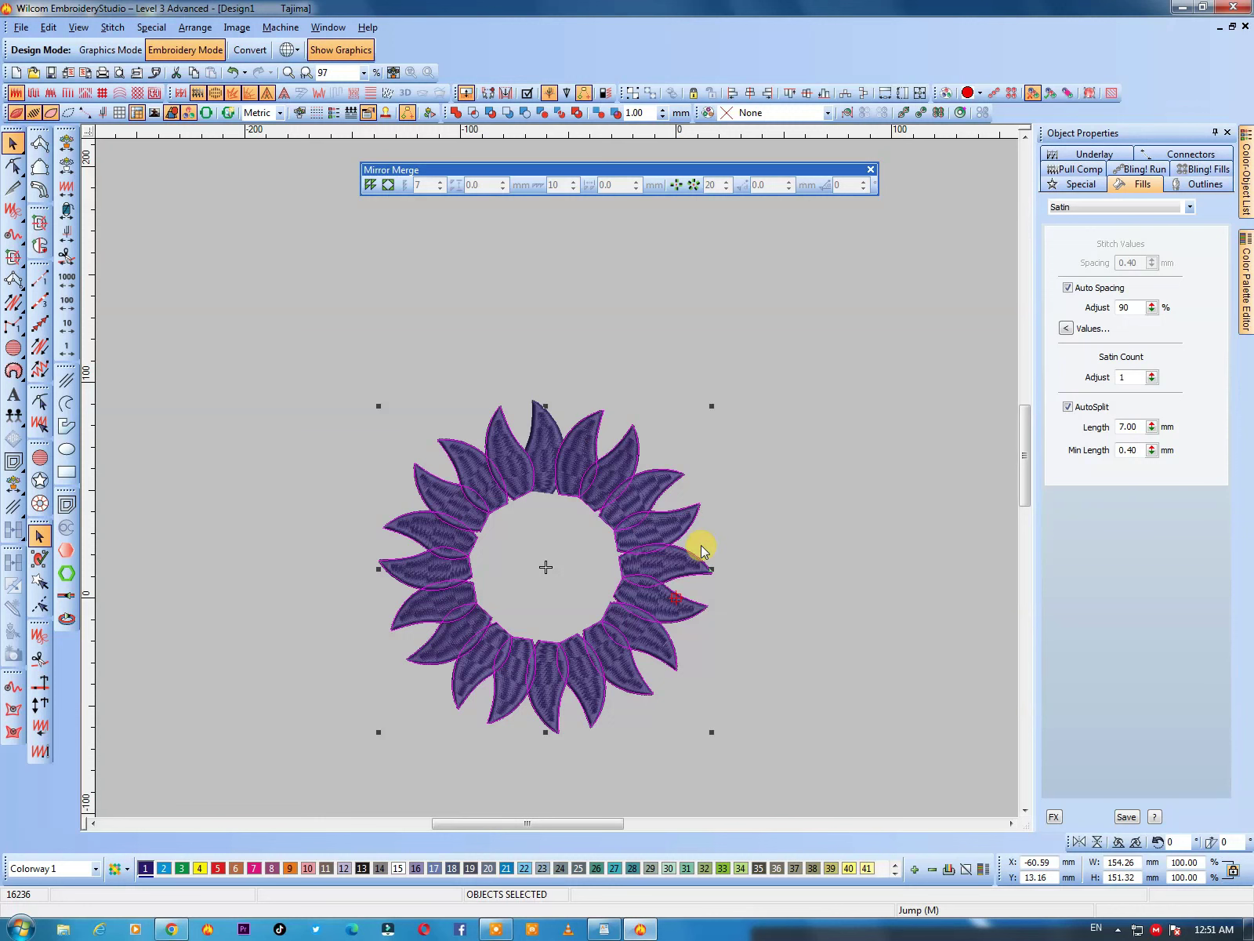
click(637, 737)
click(569, 609)
key(ctrl+z)
click(694, 559)
Step: Create a wreath of 40 leaf copies around a point about 23 mm right of and slightly above the leaf's center, without merging the overlaps
click(549, 474)
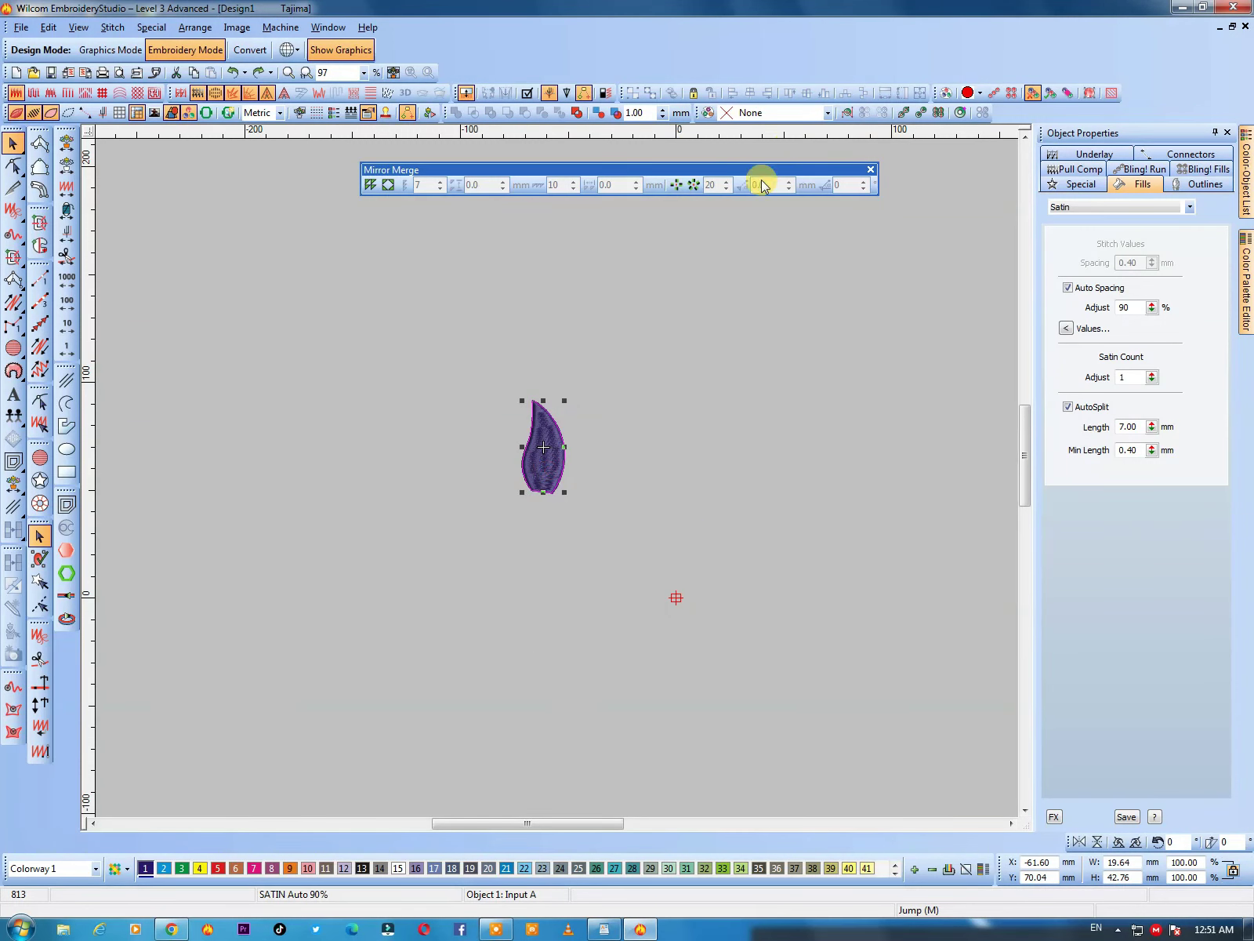
click(677, 186)
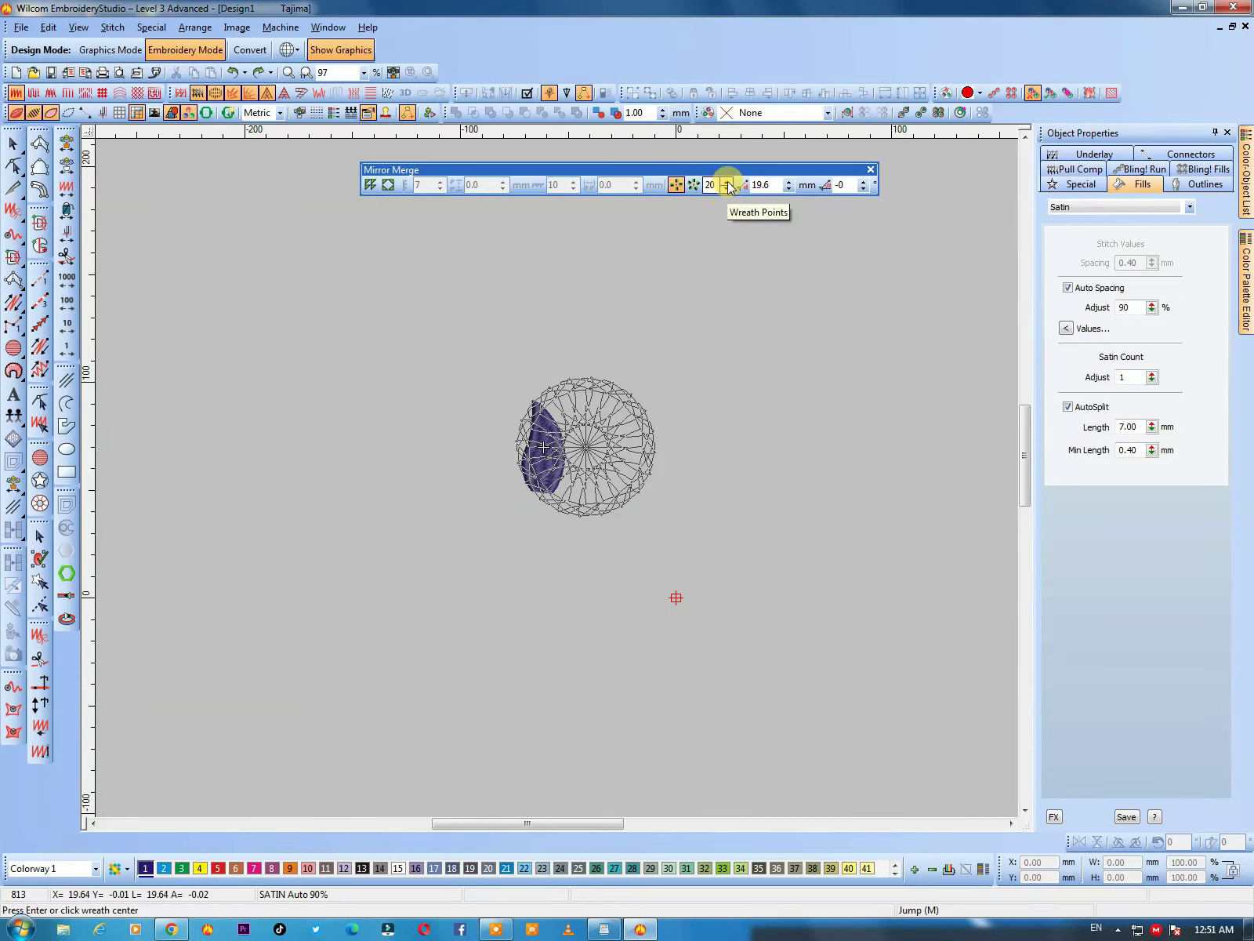
click(729, 184)
click(728, 184)
click(729, 184)
click(729, 185)
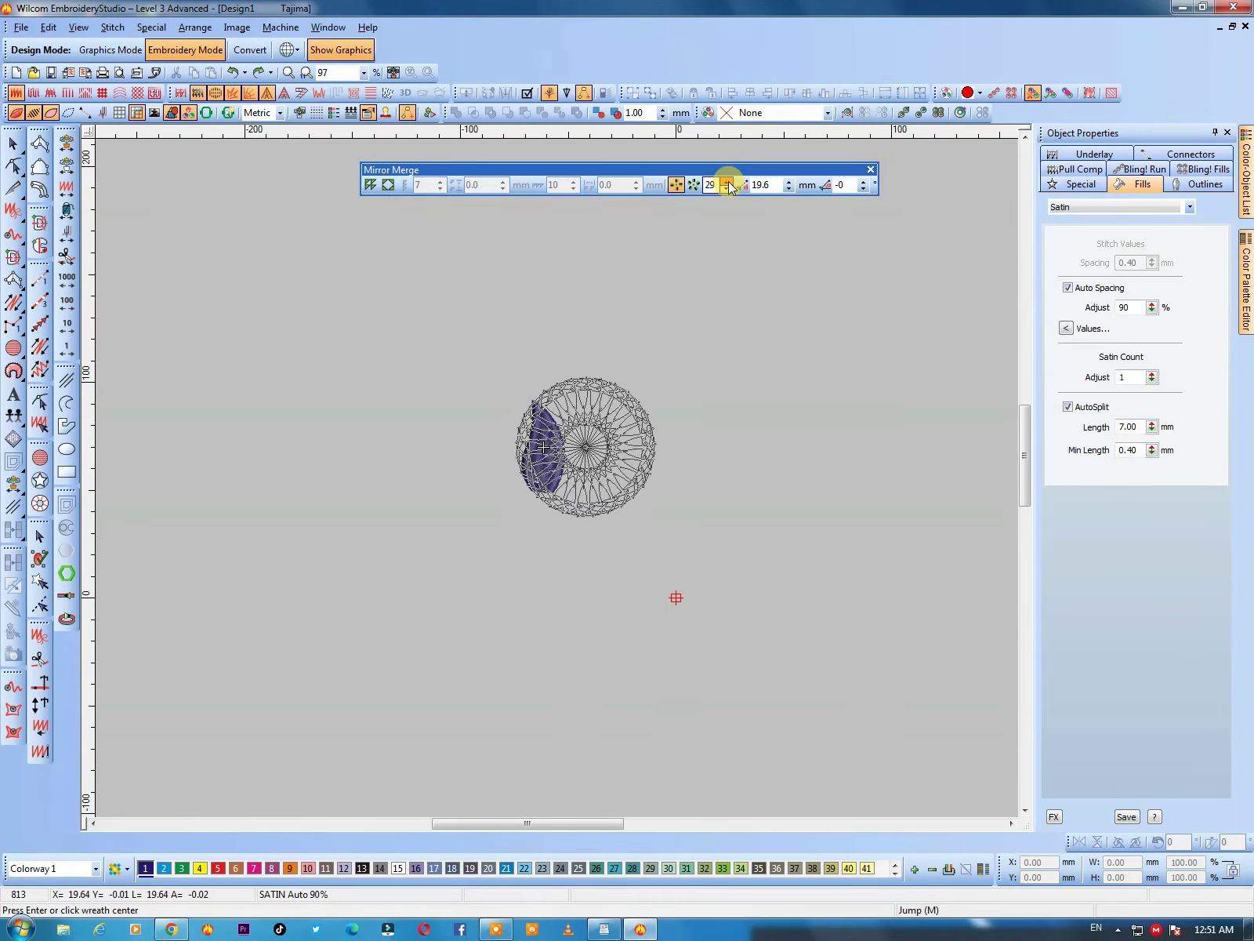
click(729, 184)
click(728, 185)
click(729, 184)
click(728, 185)
click(728, 184)
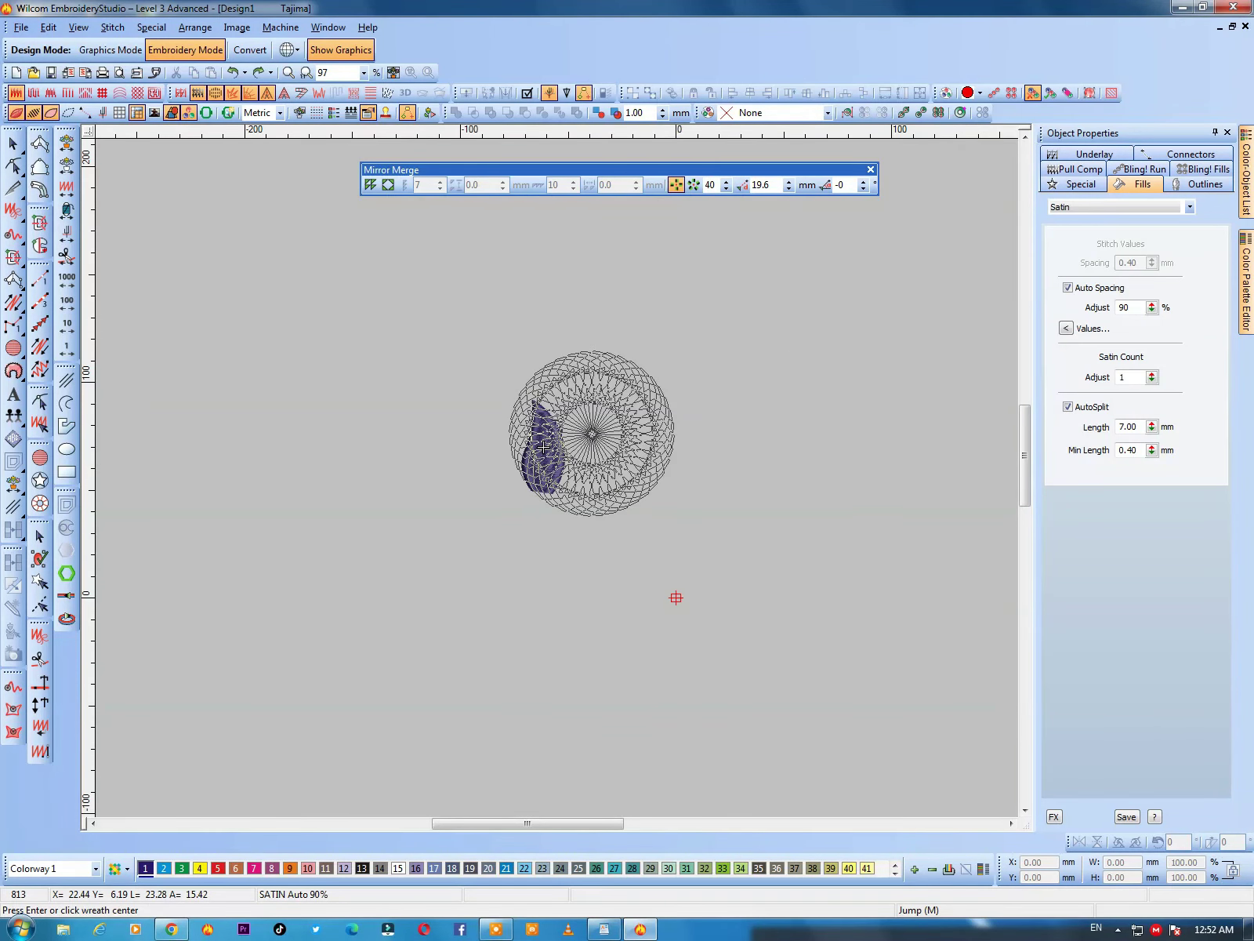
key(Return)
click(714, 506)
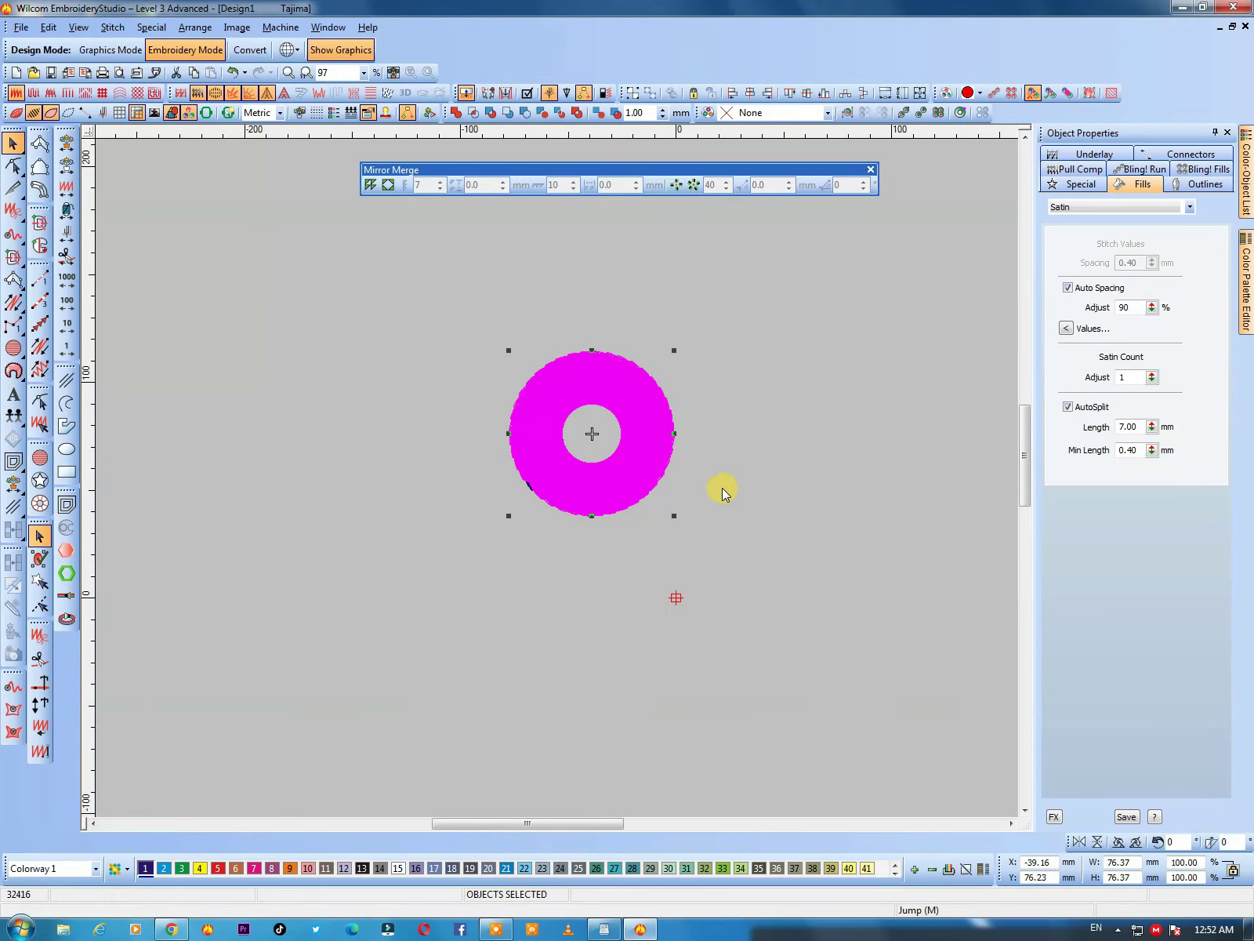
Step: Examine the overlapping leaf copies around the wreath up close, selecting individual copies to see how they are layered
key(b)
click(487, 553)
key(Escape)
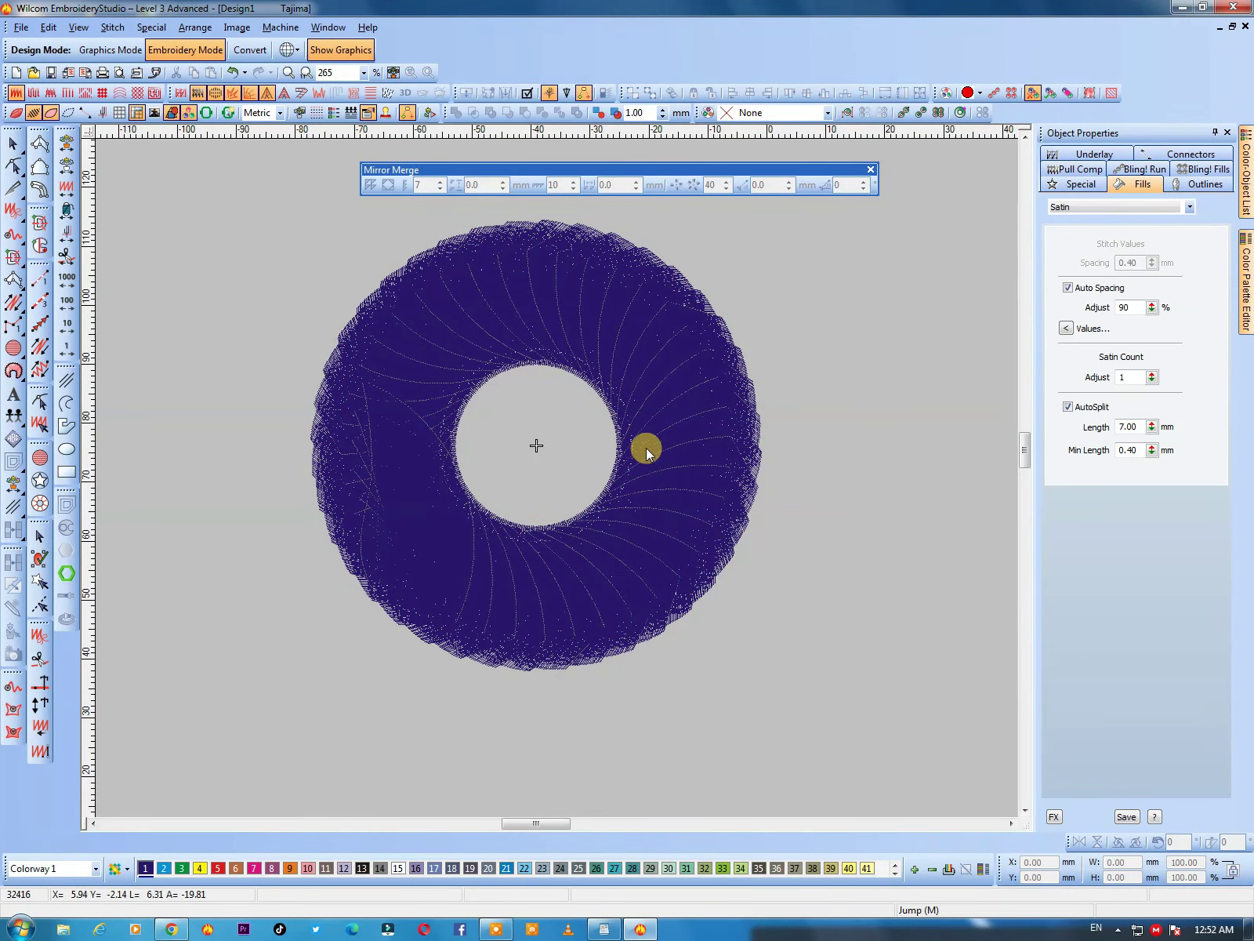
key(t)
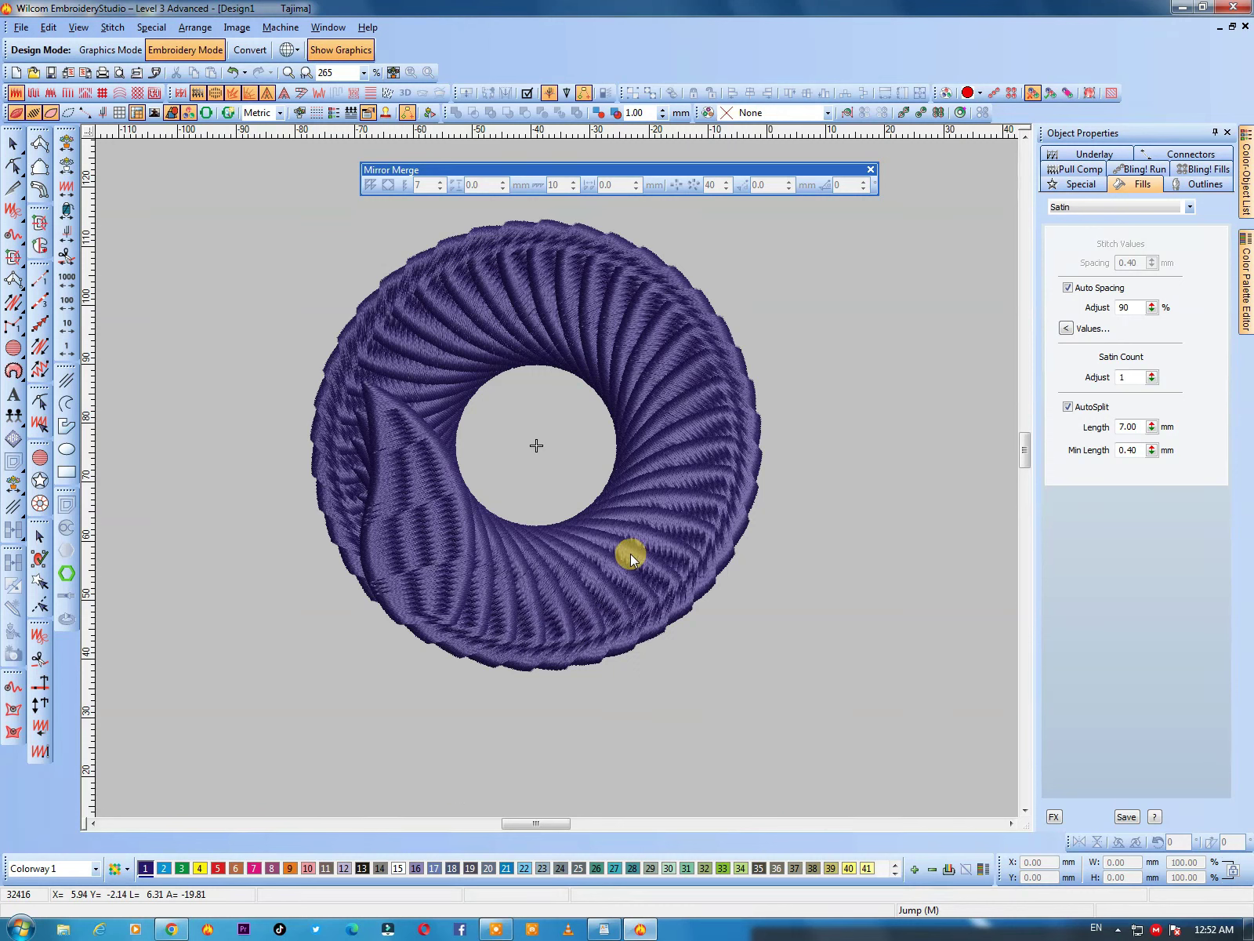
click(423, 557)
click(532, 338)
click(681, 362)
click(692, 461)
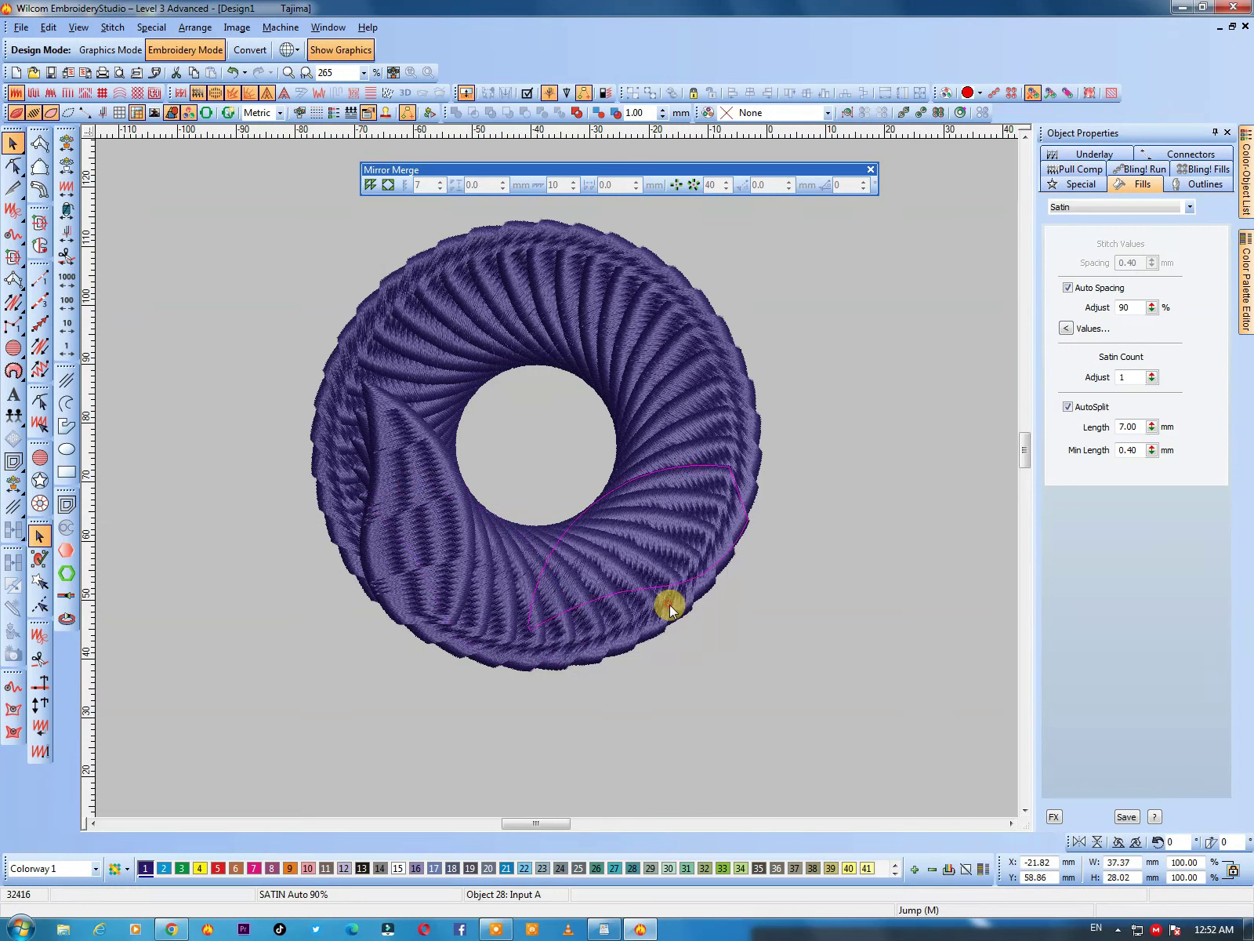
click(455, 597)
click(345, 439)
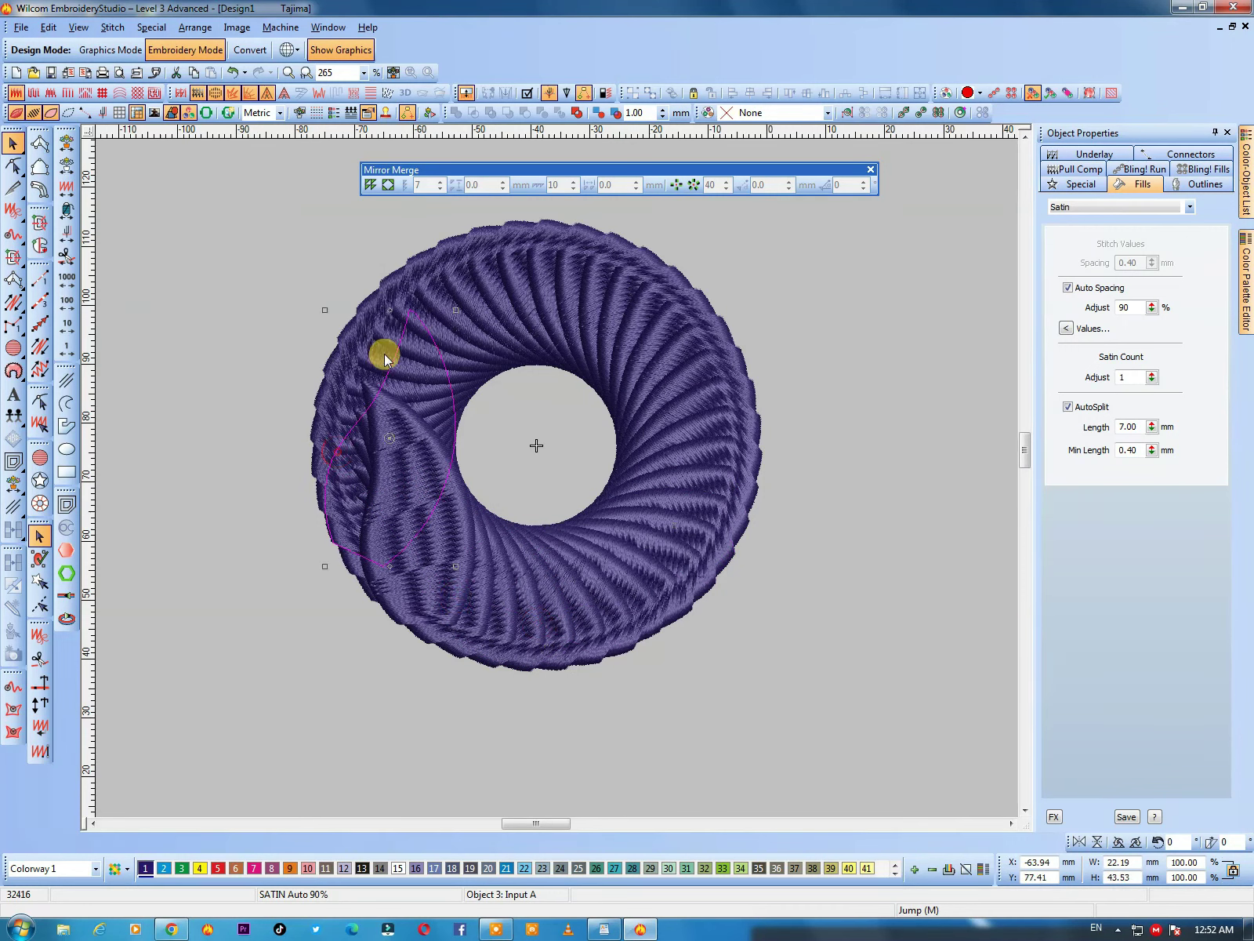
click(605, 292)
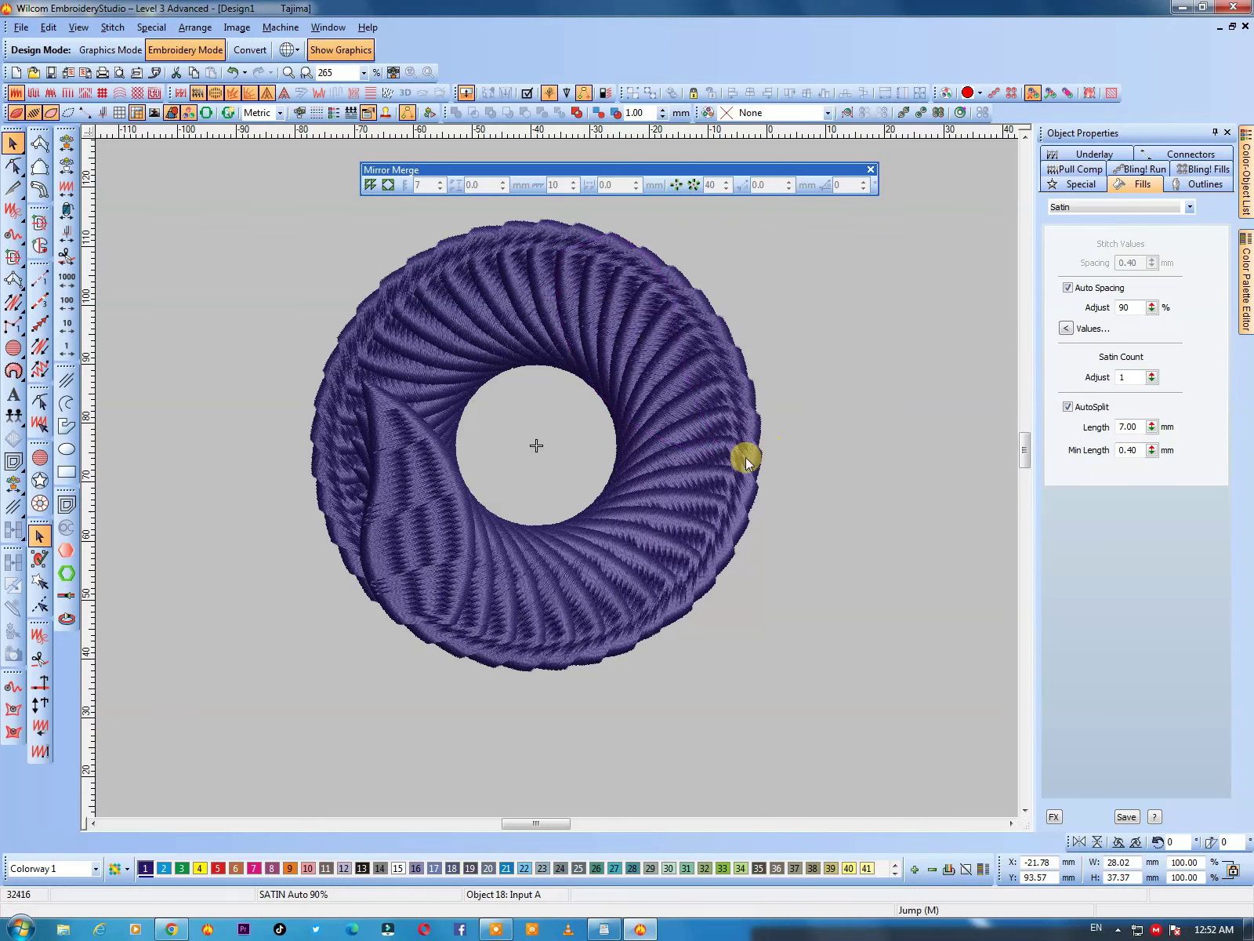
click(705, 540)
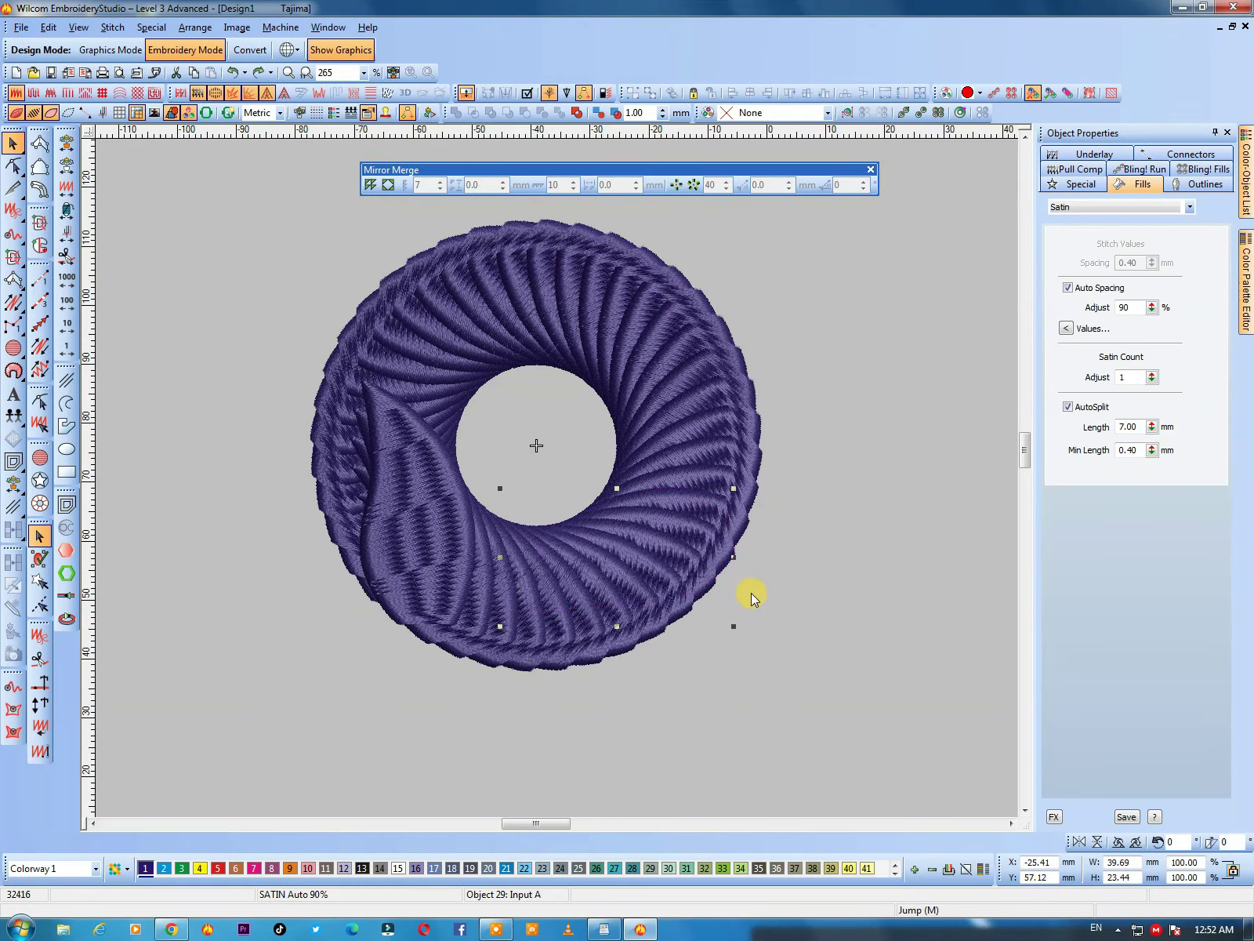
Step: Delete the entire leaf wreath to clear the design
key(shift+z)
key(shift+z)
key(ctrl+a)
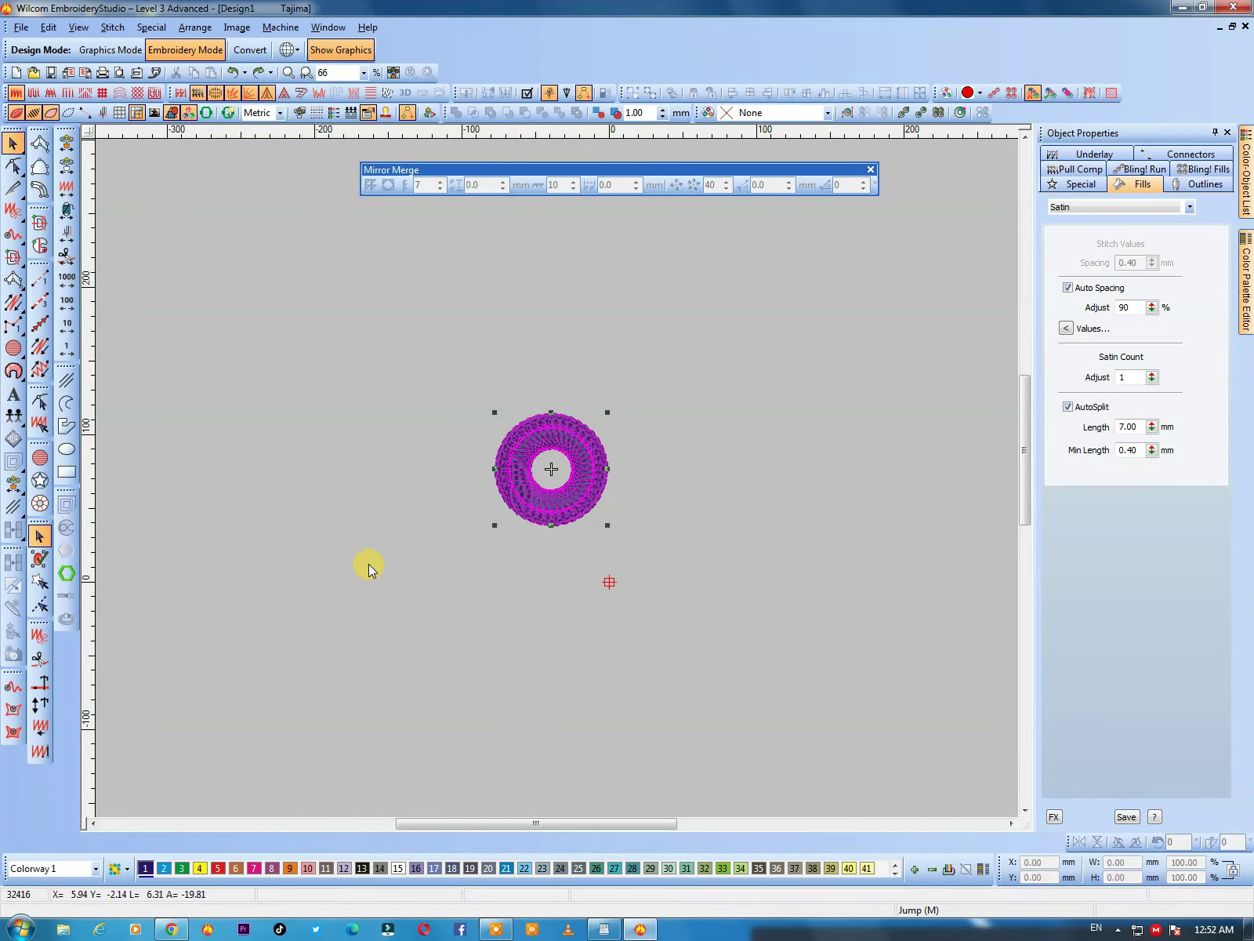
key(Delete)
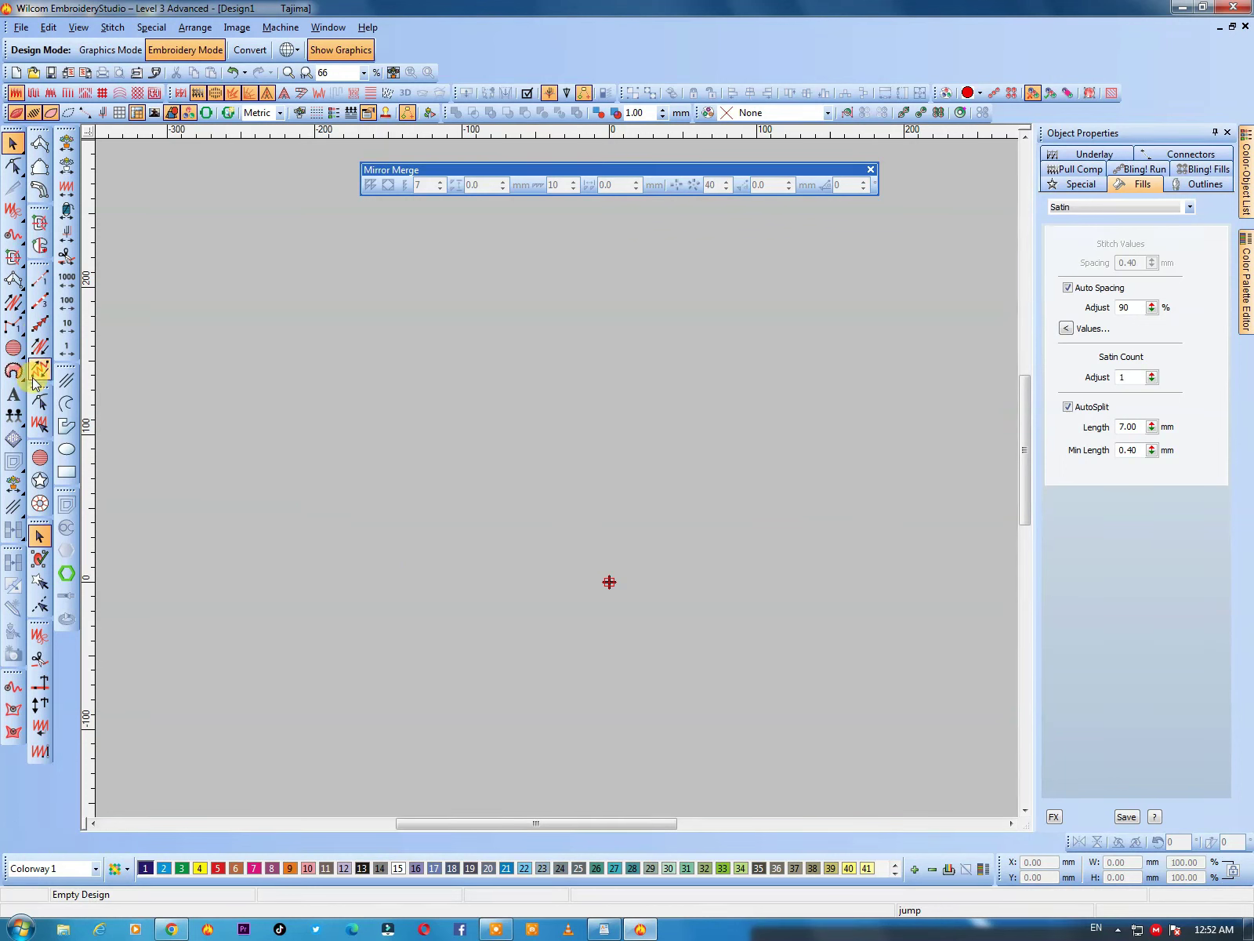
Step: Digitize a curved backstitch arc and place it at about X -59, Y 28 mm, scaled to about 65 × 54 mm
click(40, 346)
click(325, 574)
right_click(341, 497)
click(470, 454)
key(Return)
key(Escape)
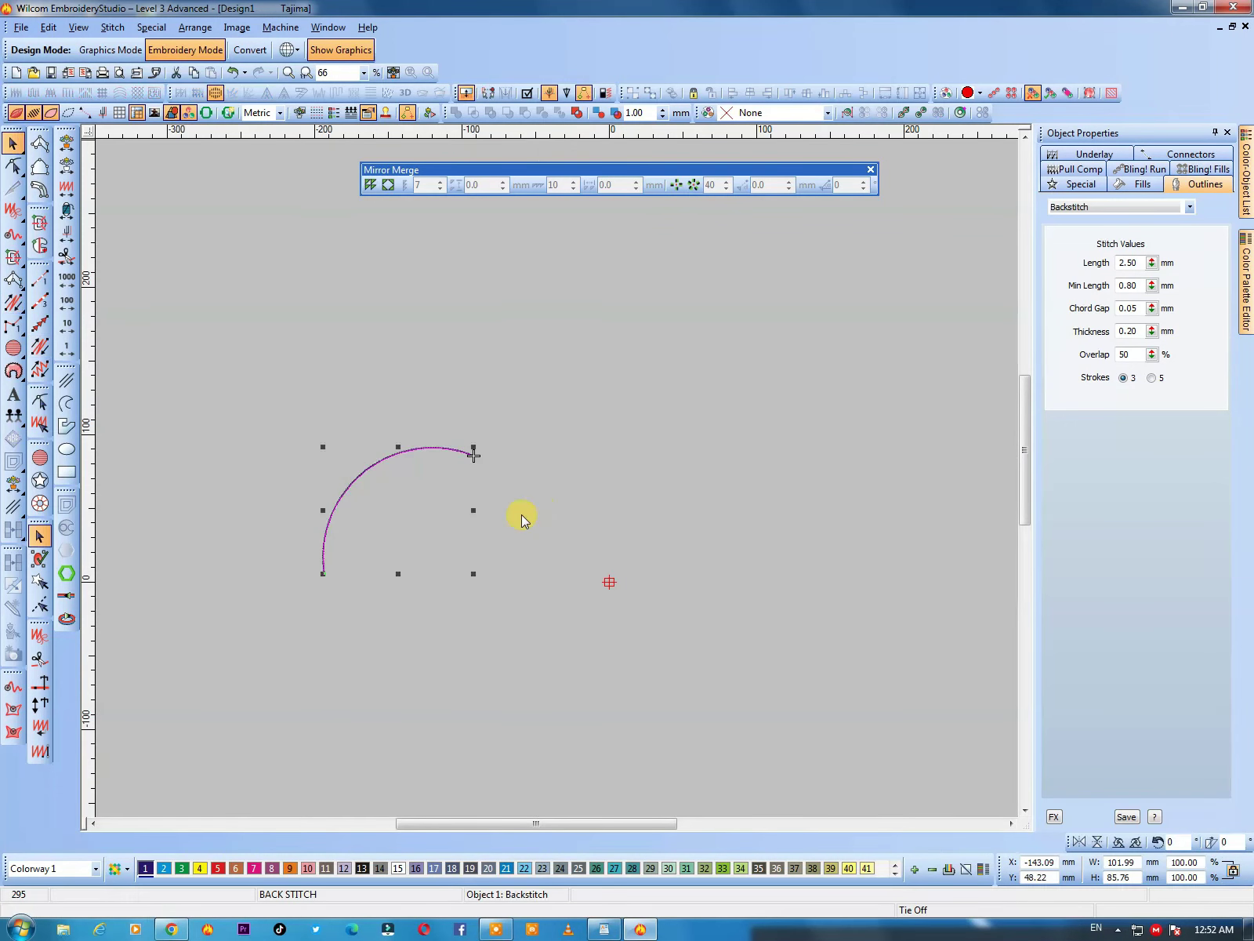
drag(349, 479, 473, 508)
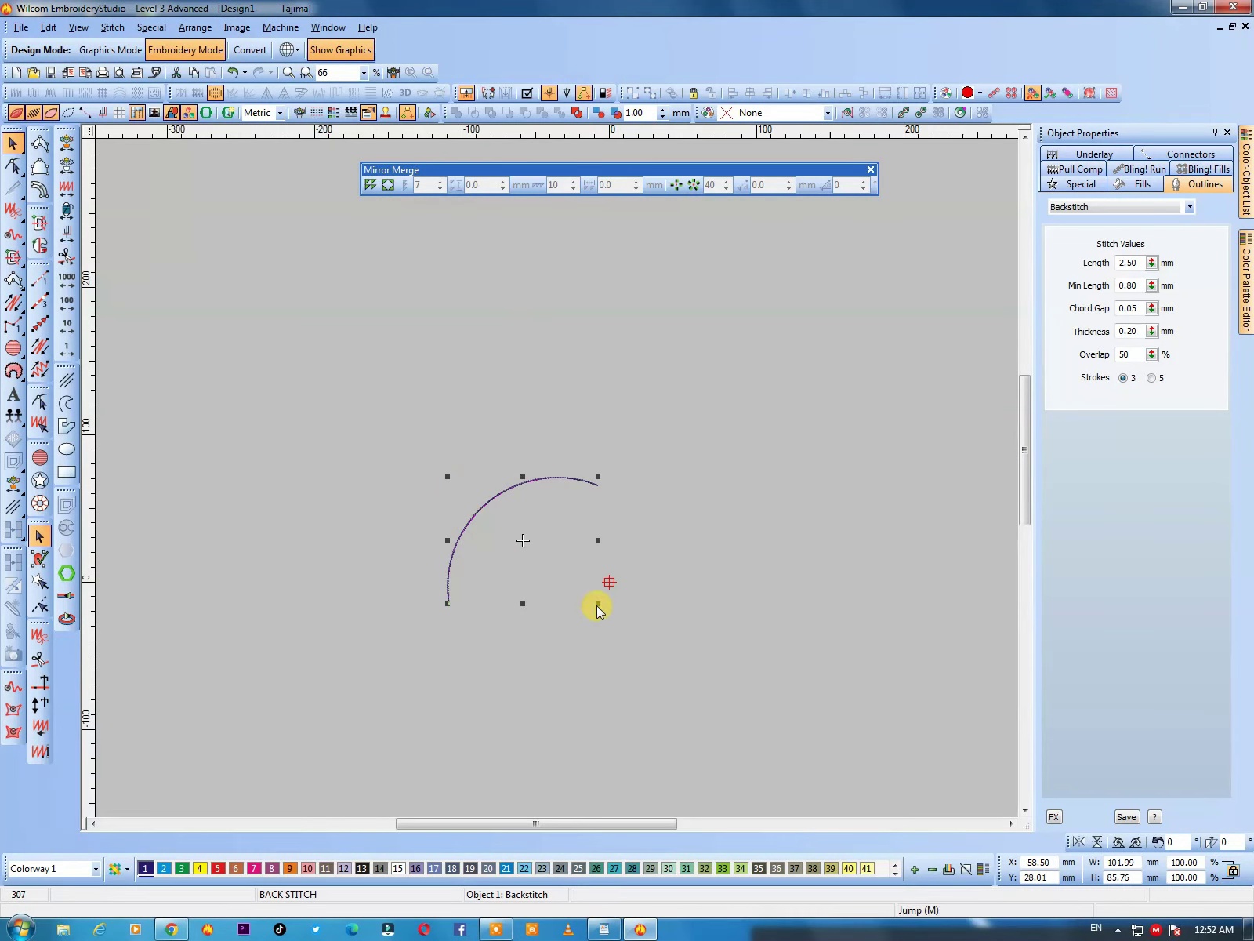
drag(596, 602, 570, 580)
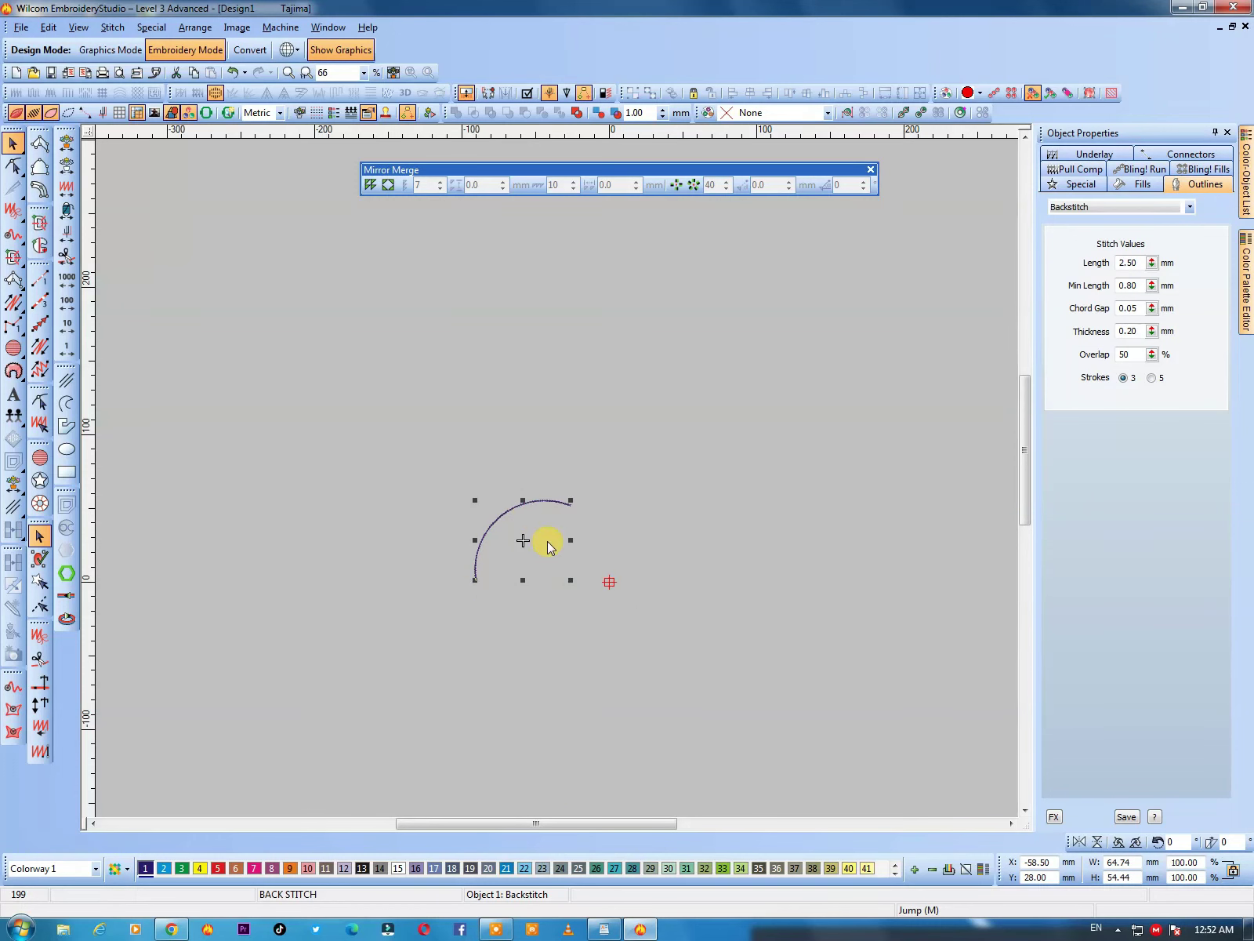
Step: Create a 40-point kaleidoscope of the arc around a point about 53 mm to the right of its center, without merging the overlaps
click(694, 185)
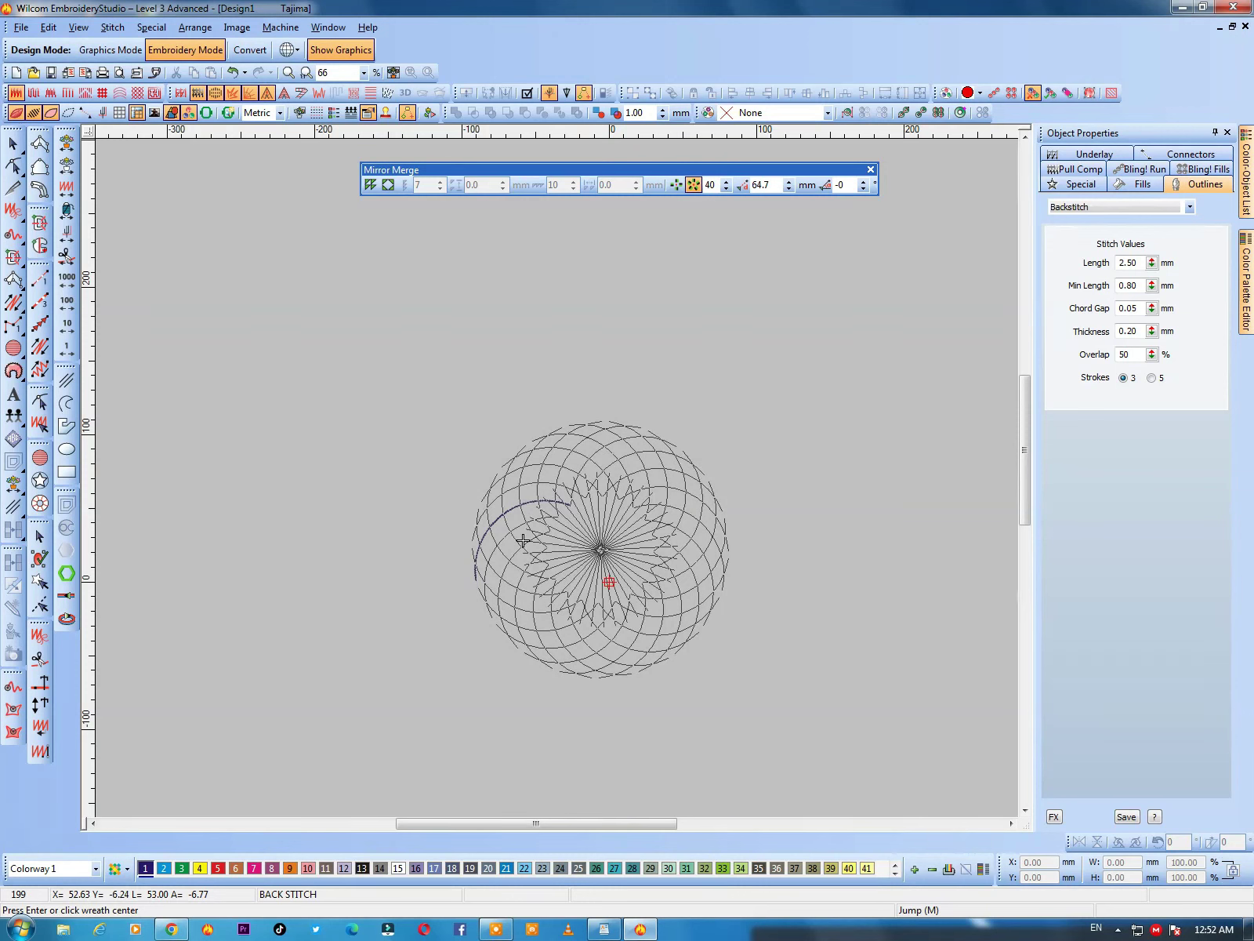
click(599, 551)
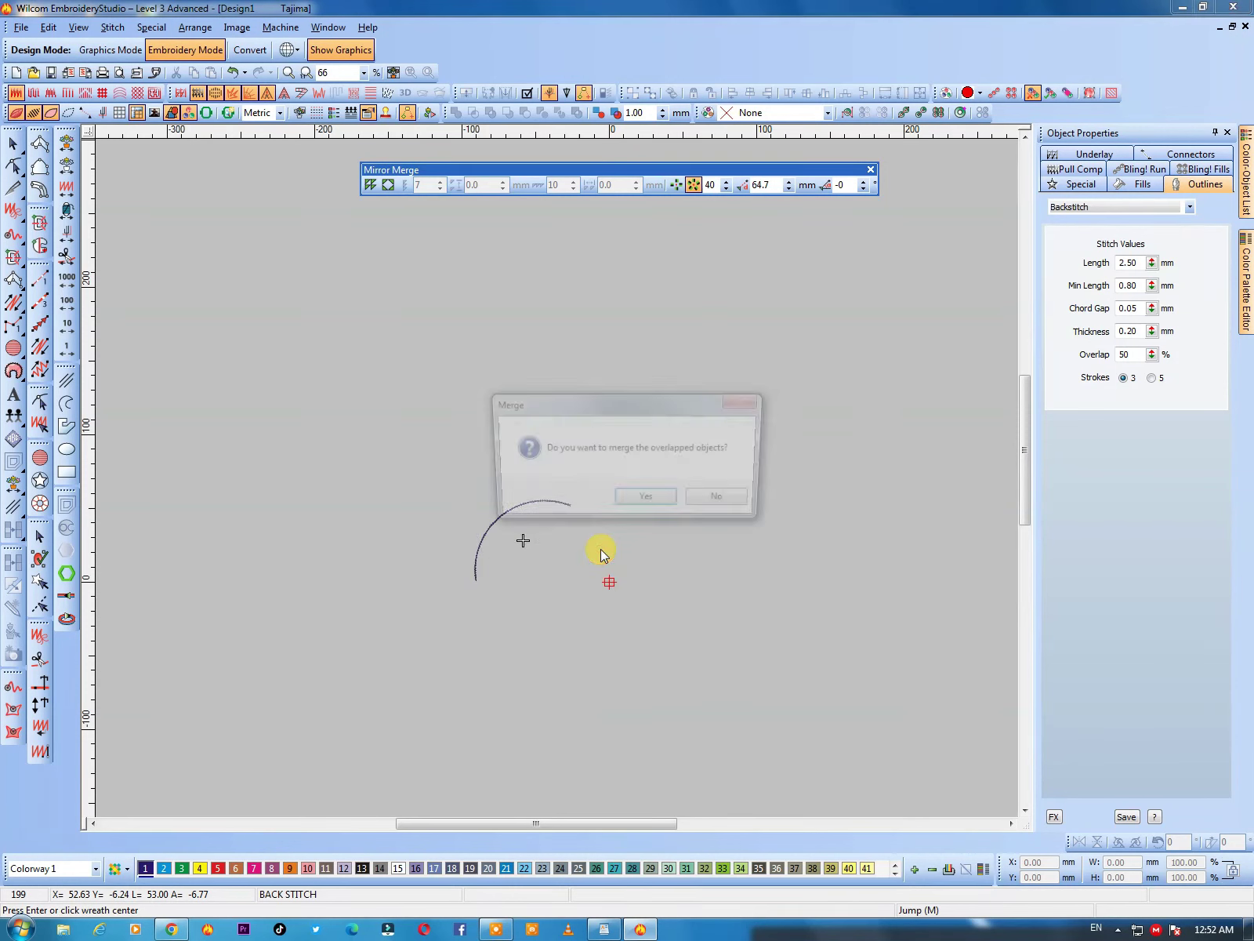
click(725, 499)
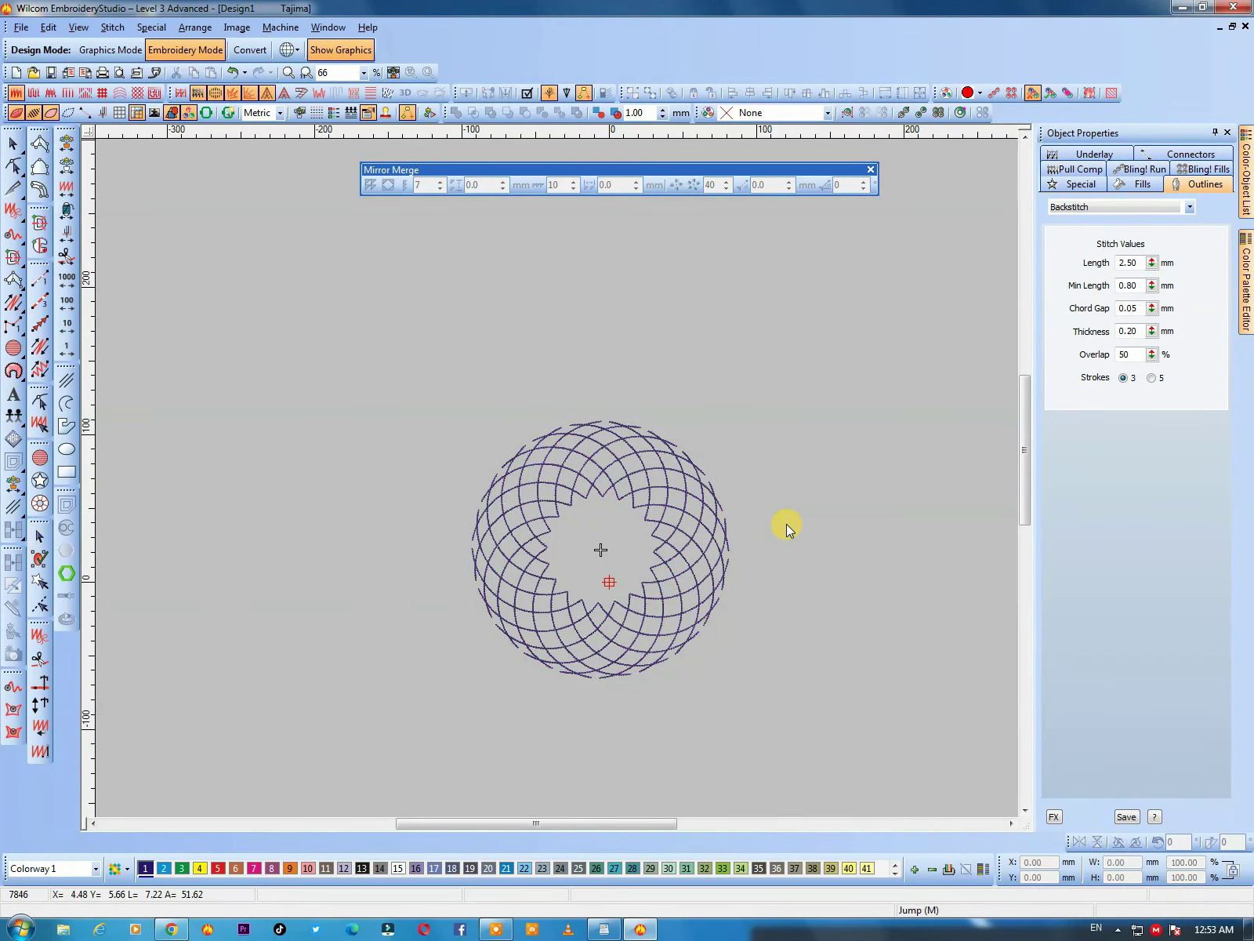
key(z)
drag(809, 338, 472, 793)
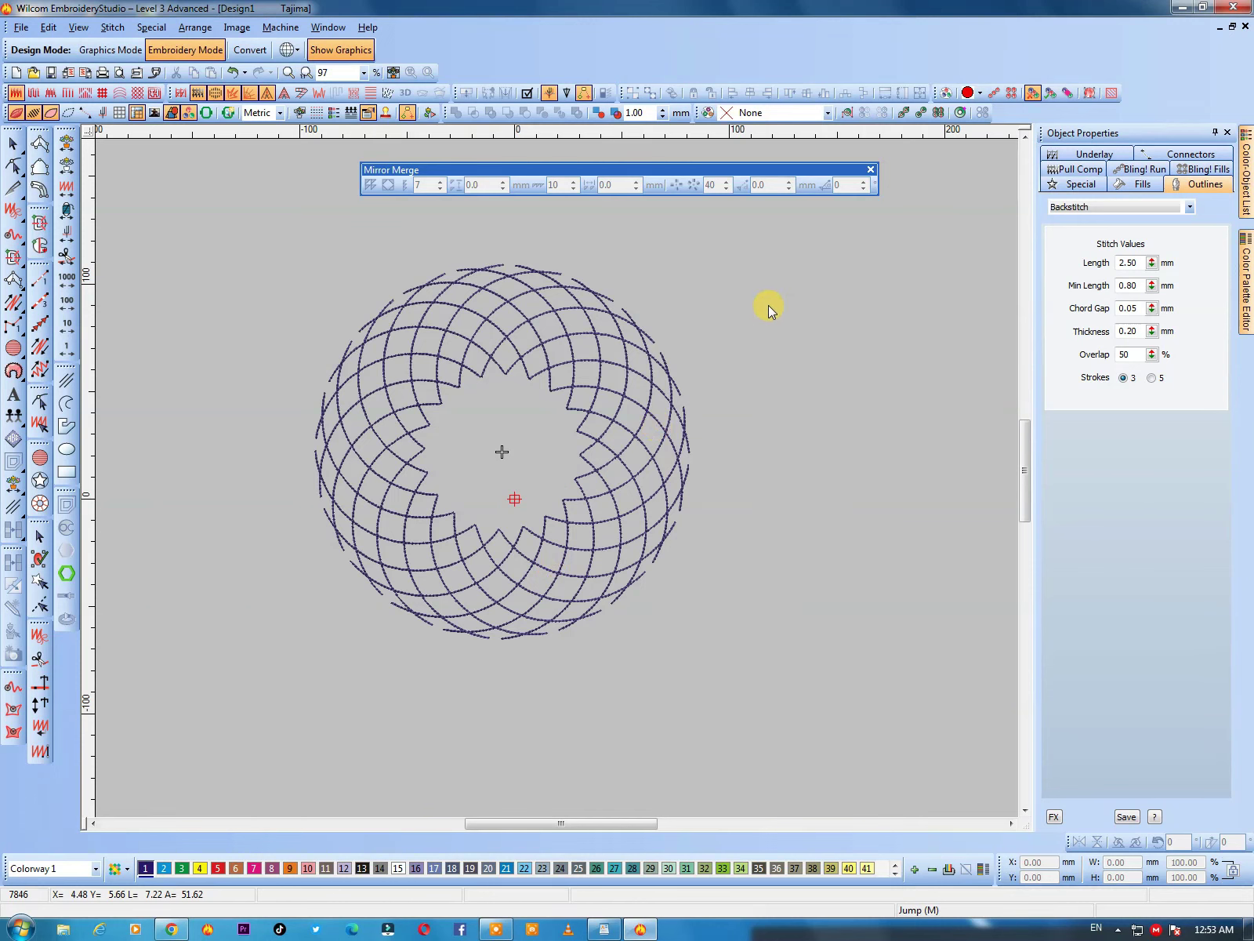
Step: Delete the whole arc kaleidoscope from the design
key(z)
key(shift+z)
key(shift+z)
key(ctrl+a)
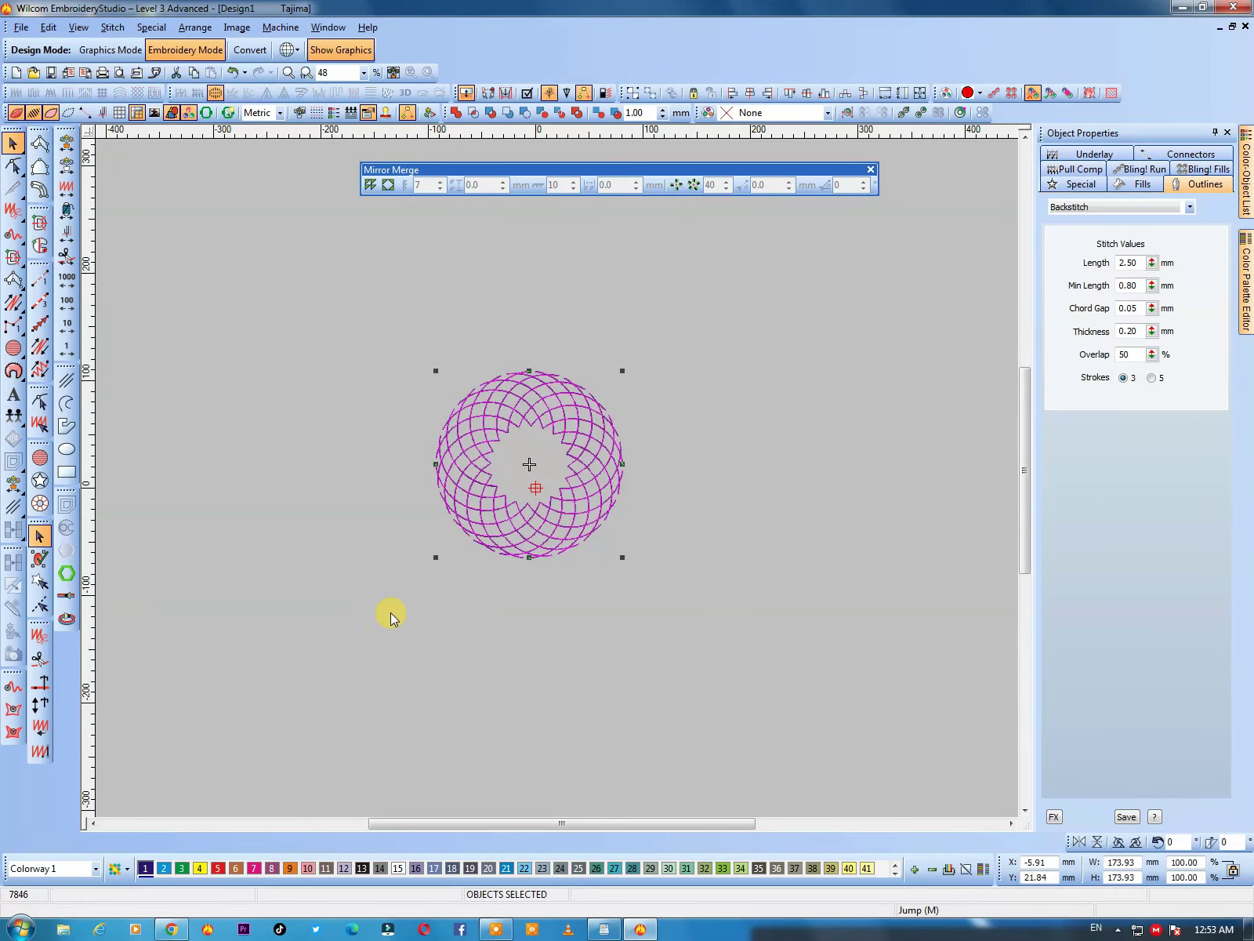
key(Delete)
Step: Choose the Cross08 pattern from the Single Motifs set for Motif Run
click(42, 326)
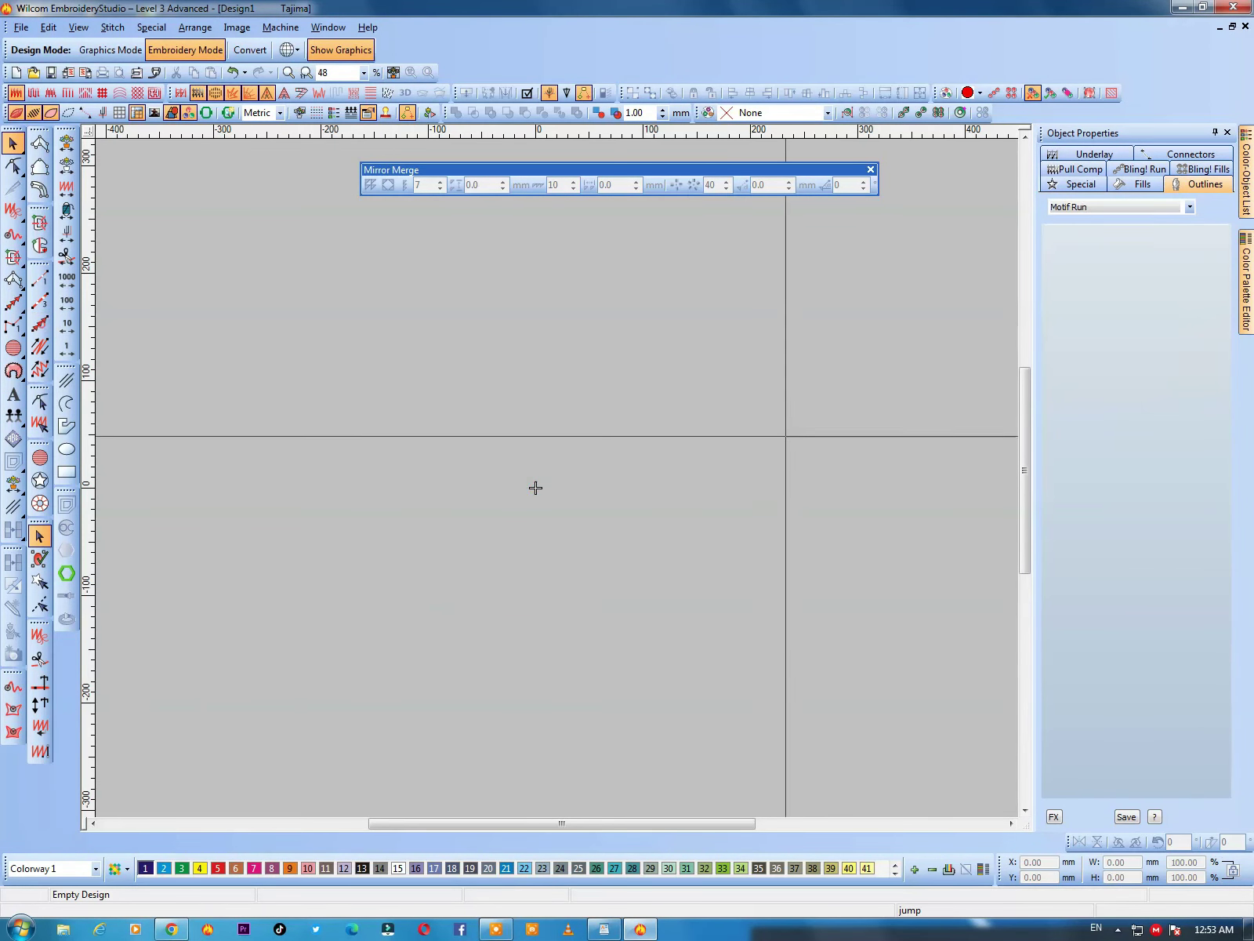
click(1064, 284)
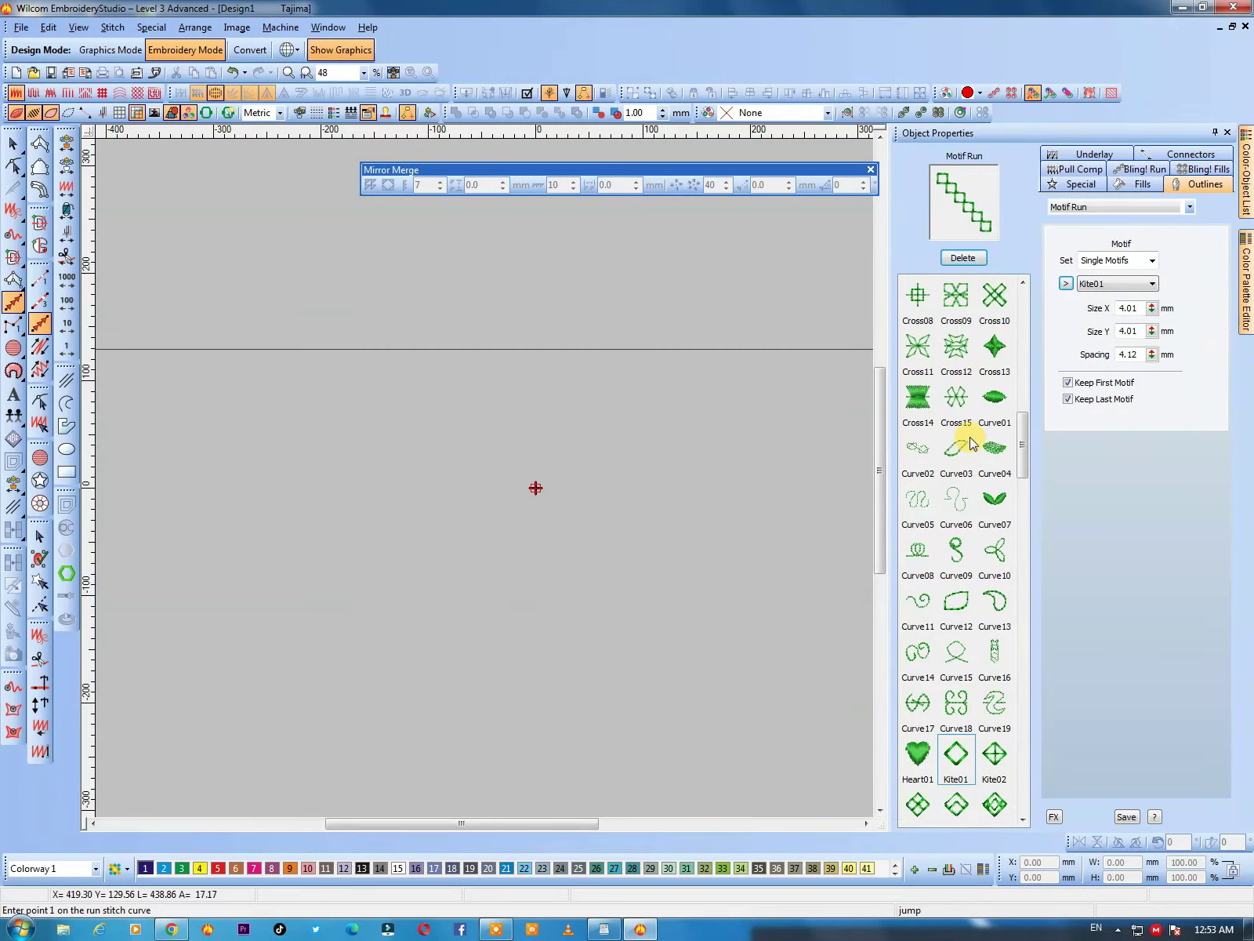
click(919, 298)
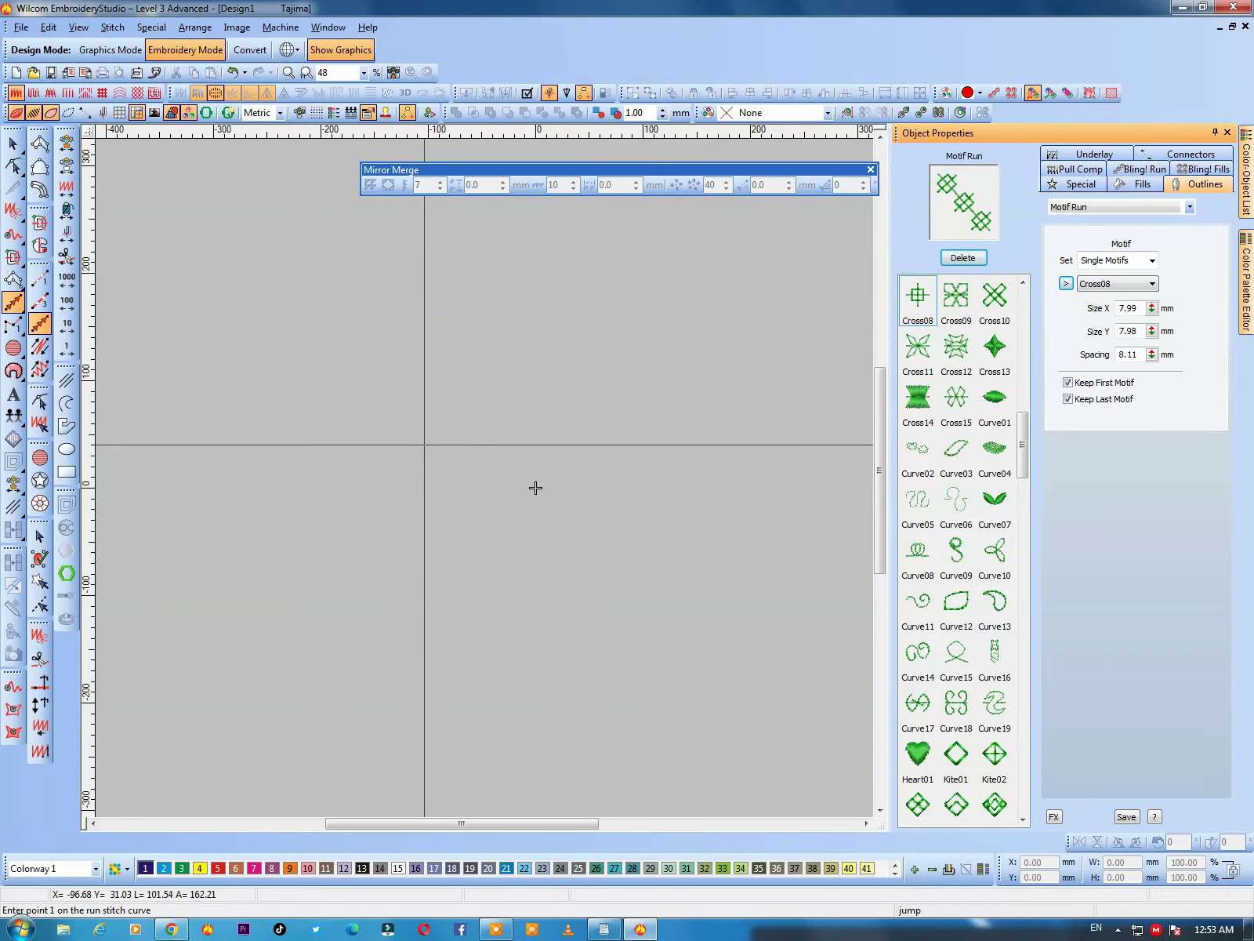
click(536, 488)
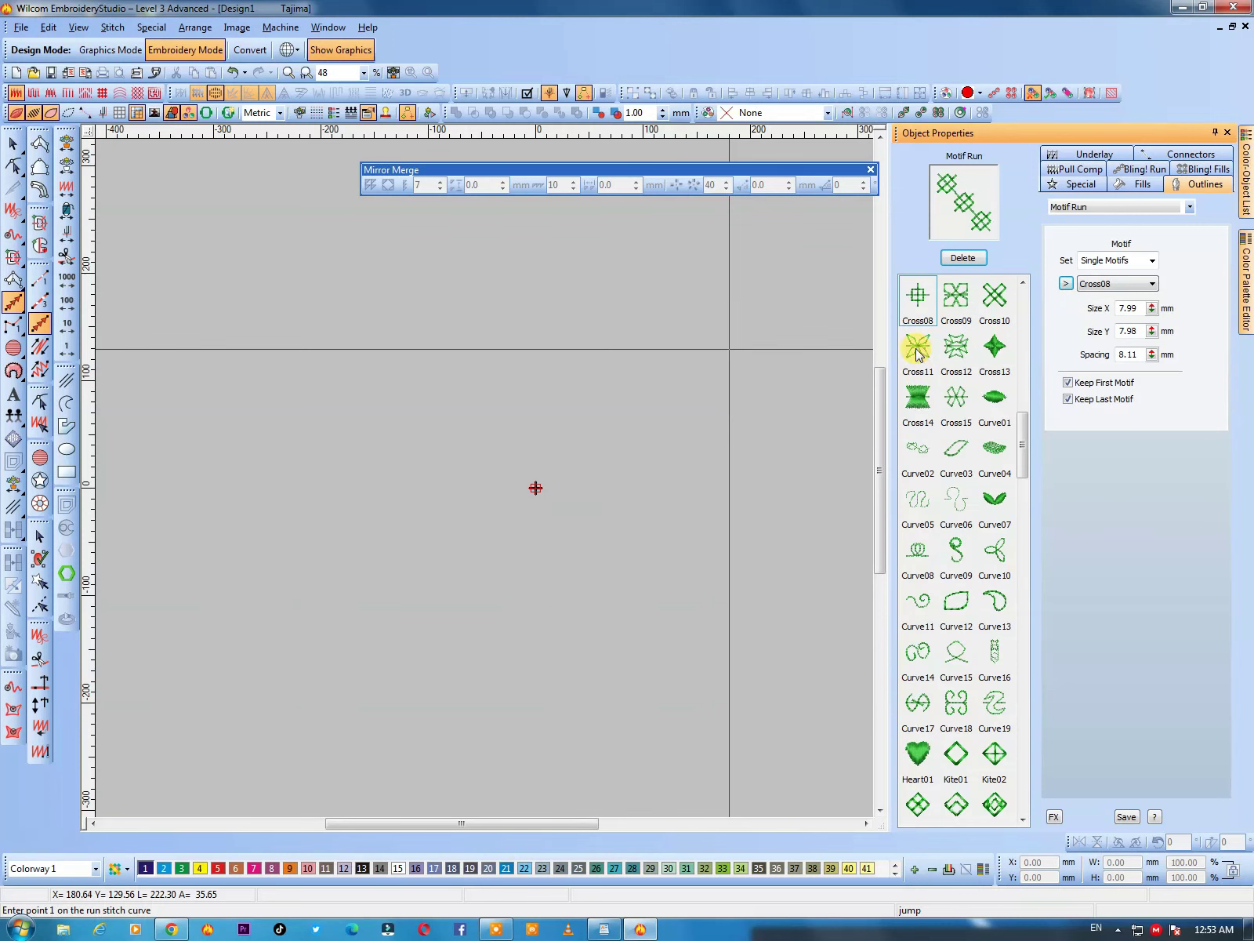
Step: Place one Cross08 motif, about 8 mm in size, up and to the left of the origin at about X -90, Y 70 mm
click(163, 31)
mouse_move(179, 44)
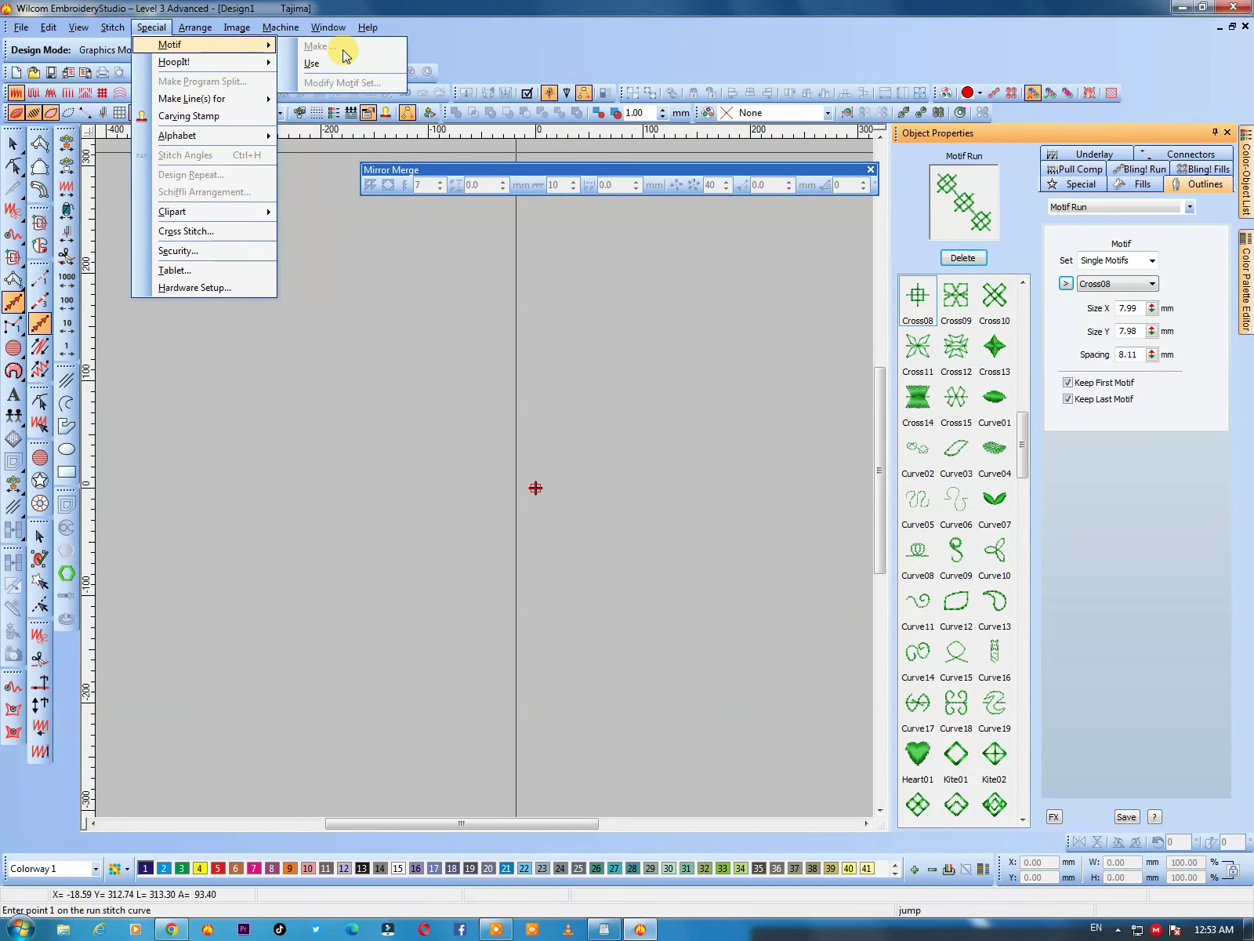
click(313, 69)
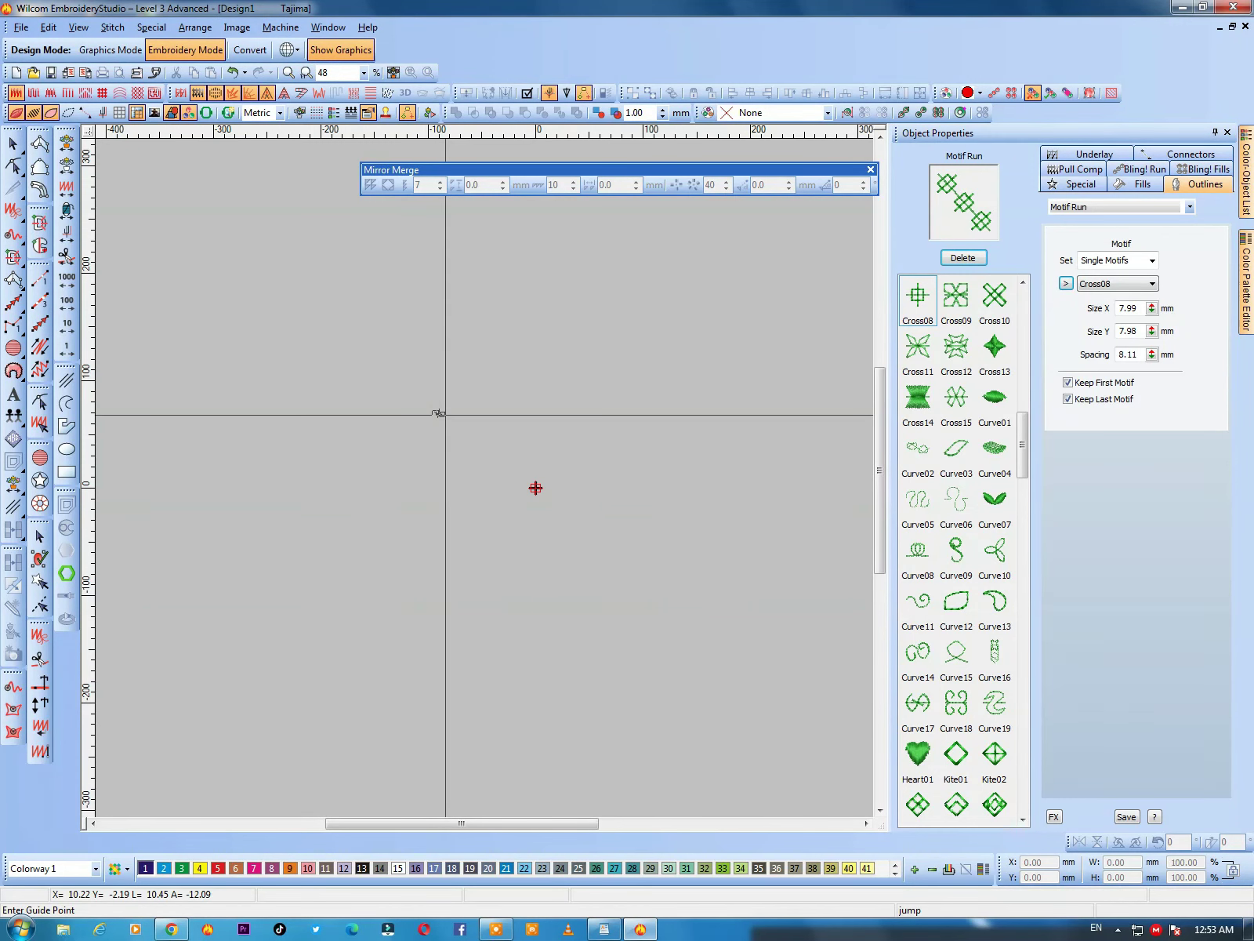
click(440, 412)
key(b)
drag(376, 344, 476, 454)
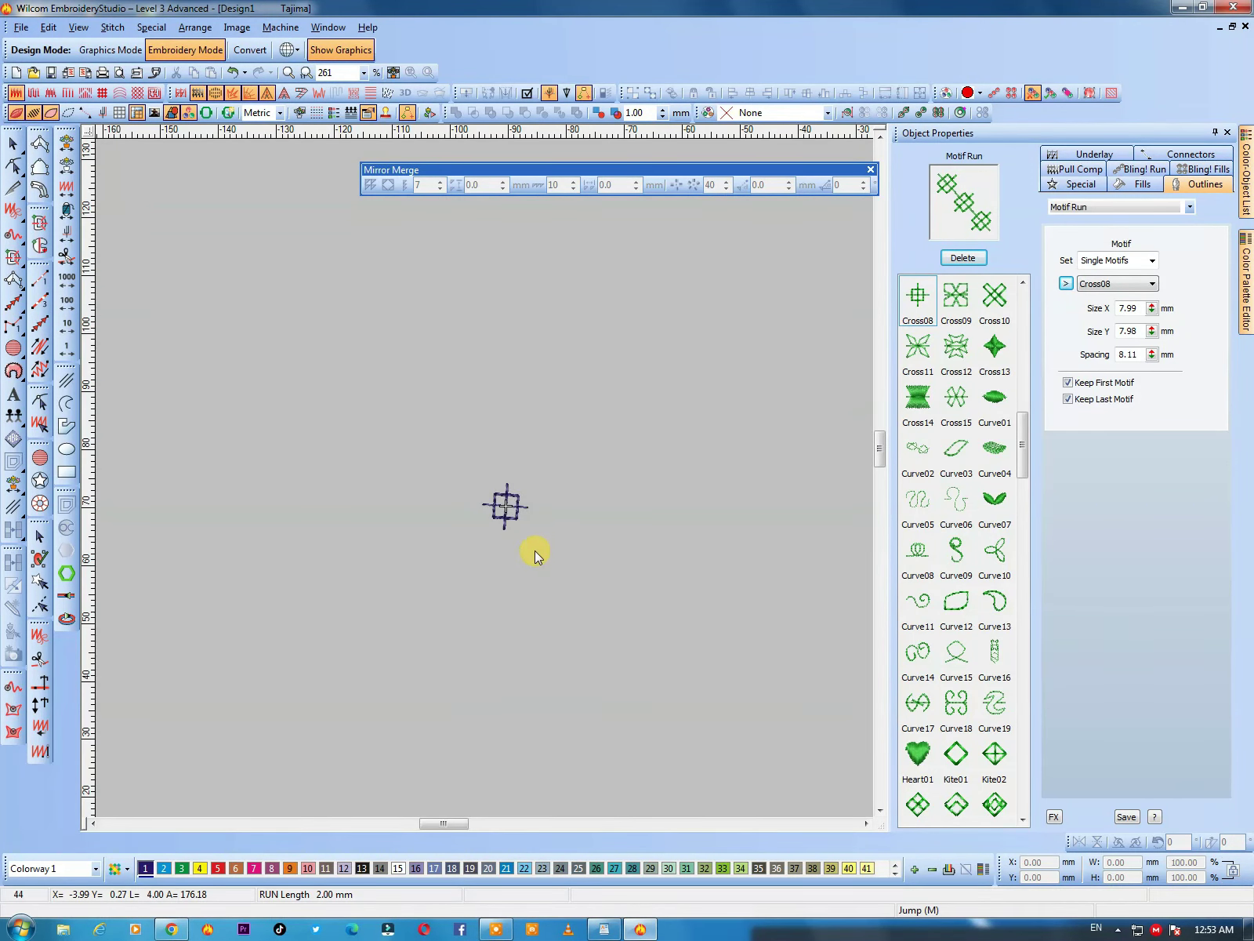
Step: Create a 40-point kaleidoscope of the Cross08 motif centered about 18 mm right of and 19 mm below it, without merging the overlaps
key(Escape)
click(514, 509)
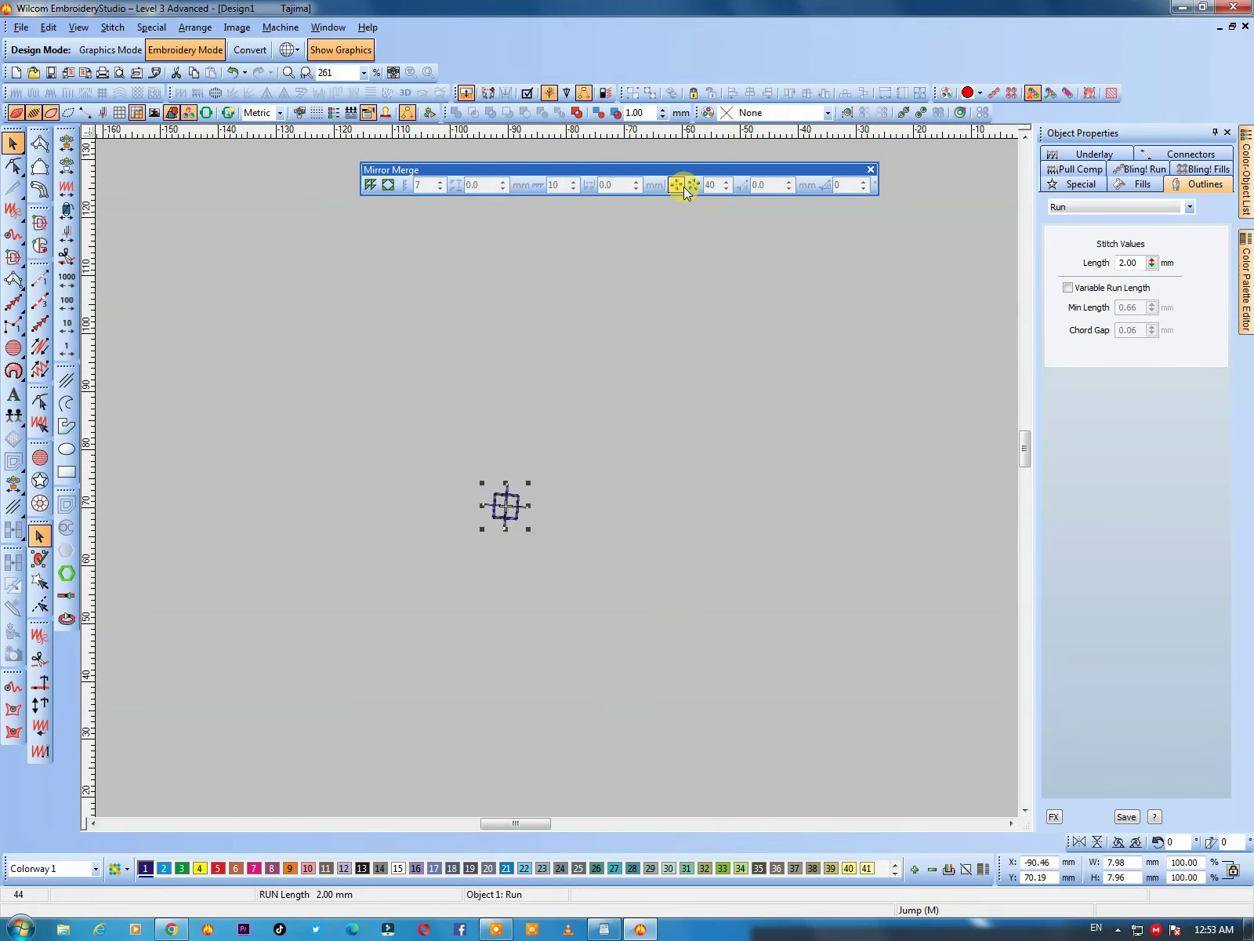
click(686, 186)
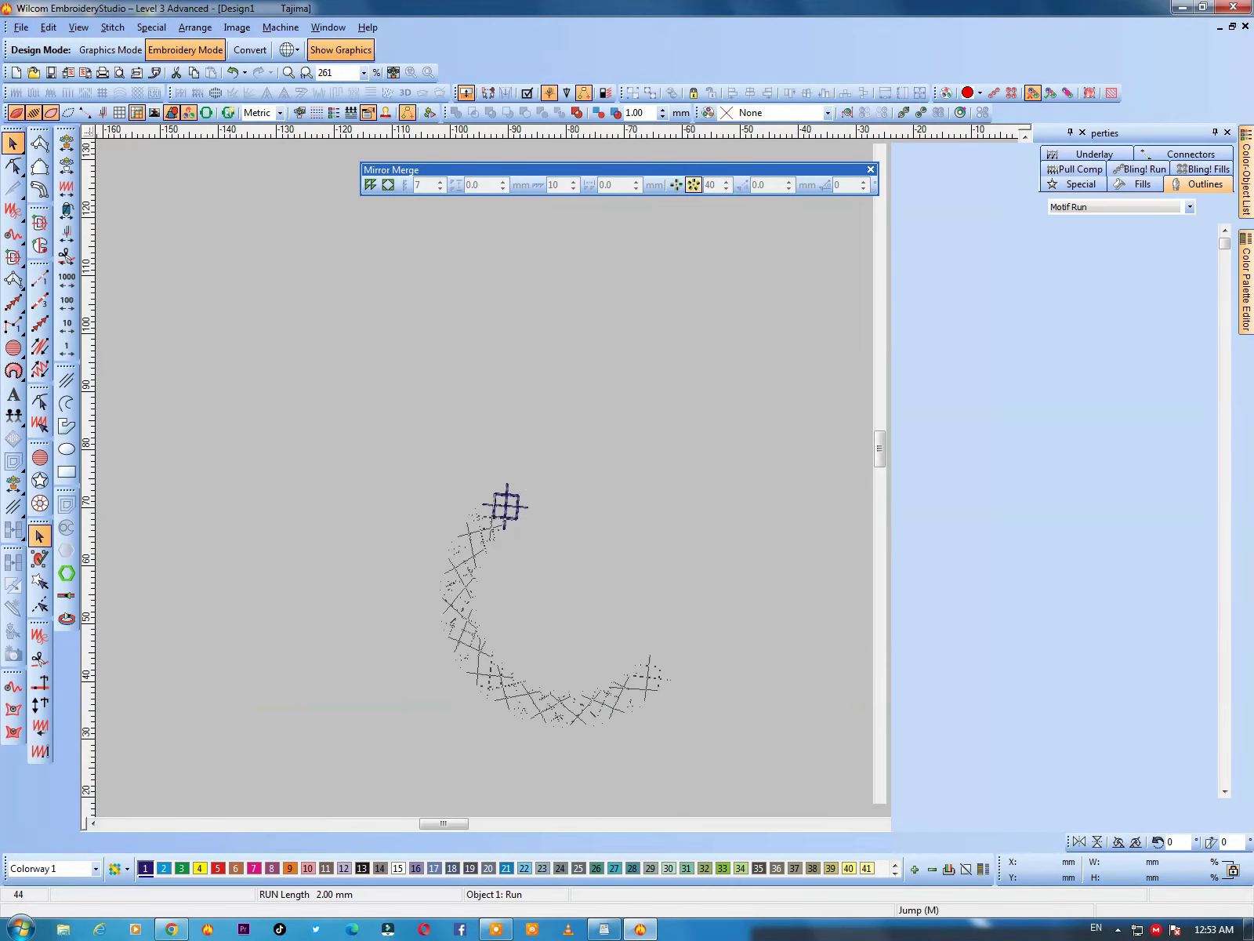
key(shift+z)
key(b)
drag(667, 409, 382, 676)
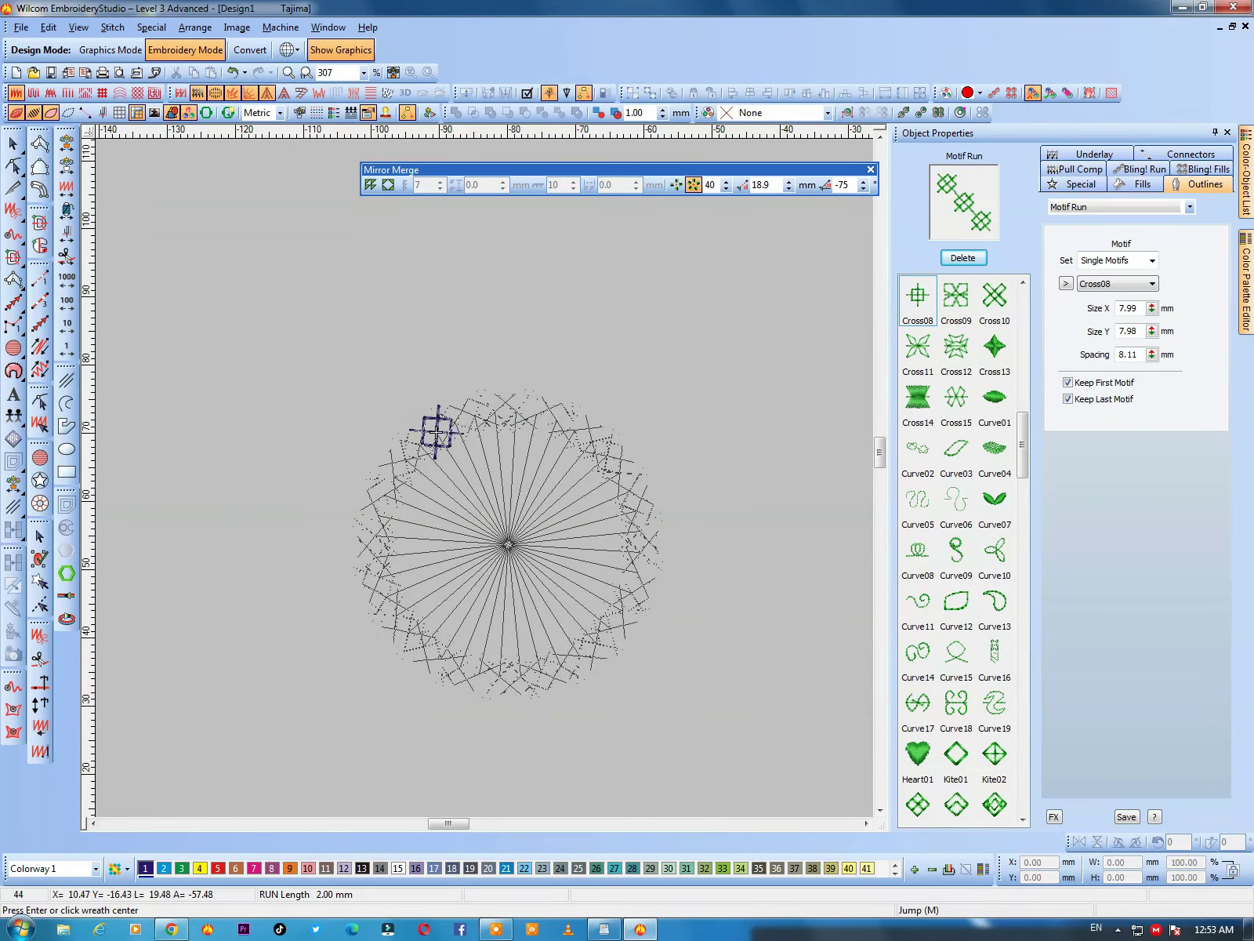
key(z)
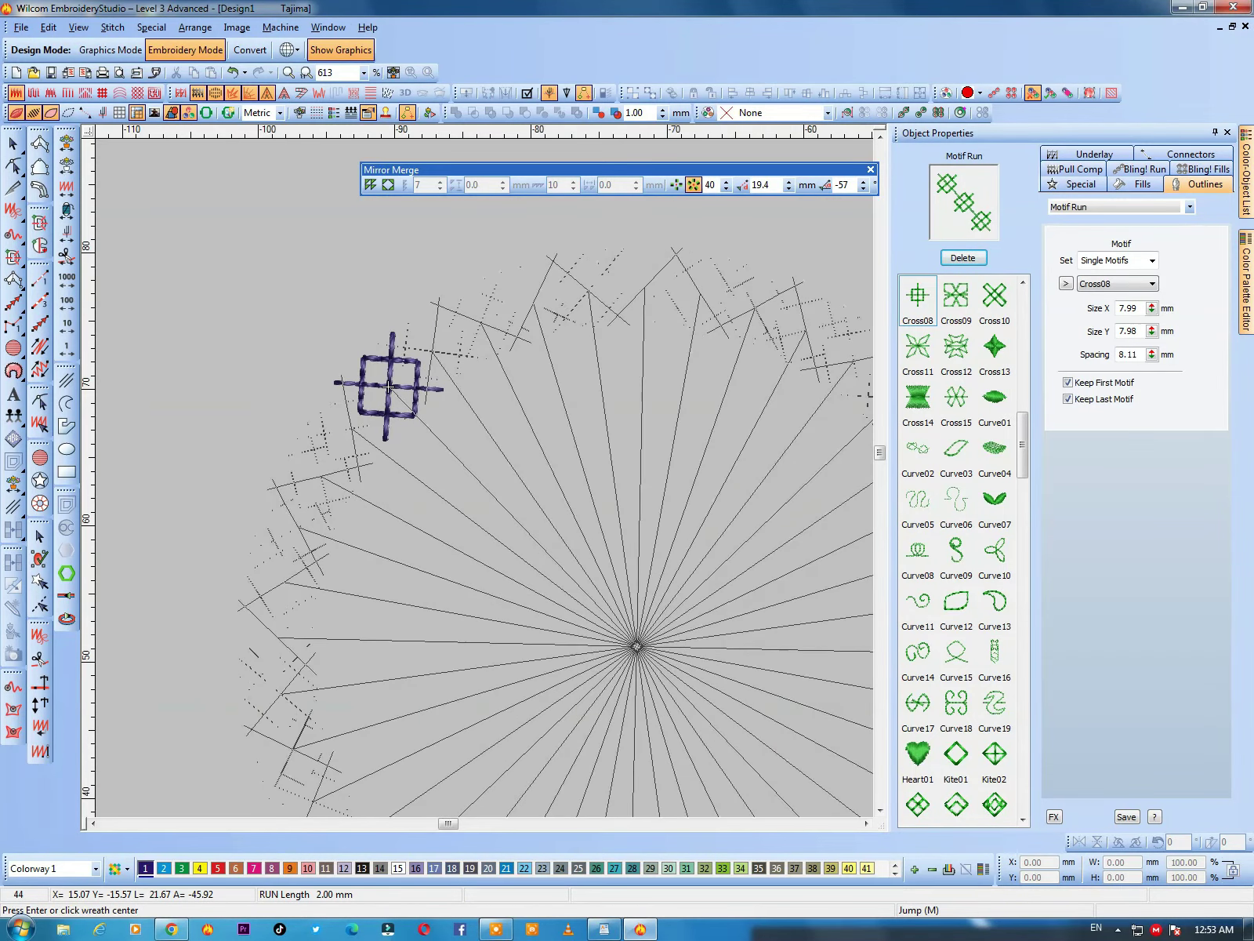
click(637, 646)
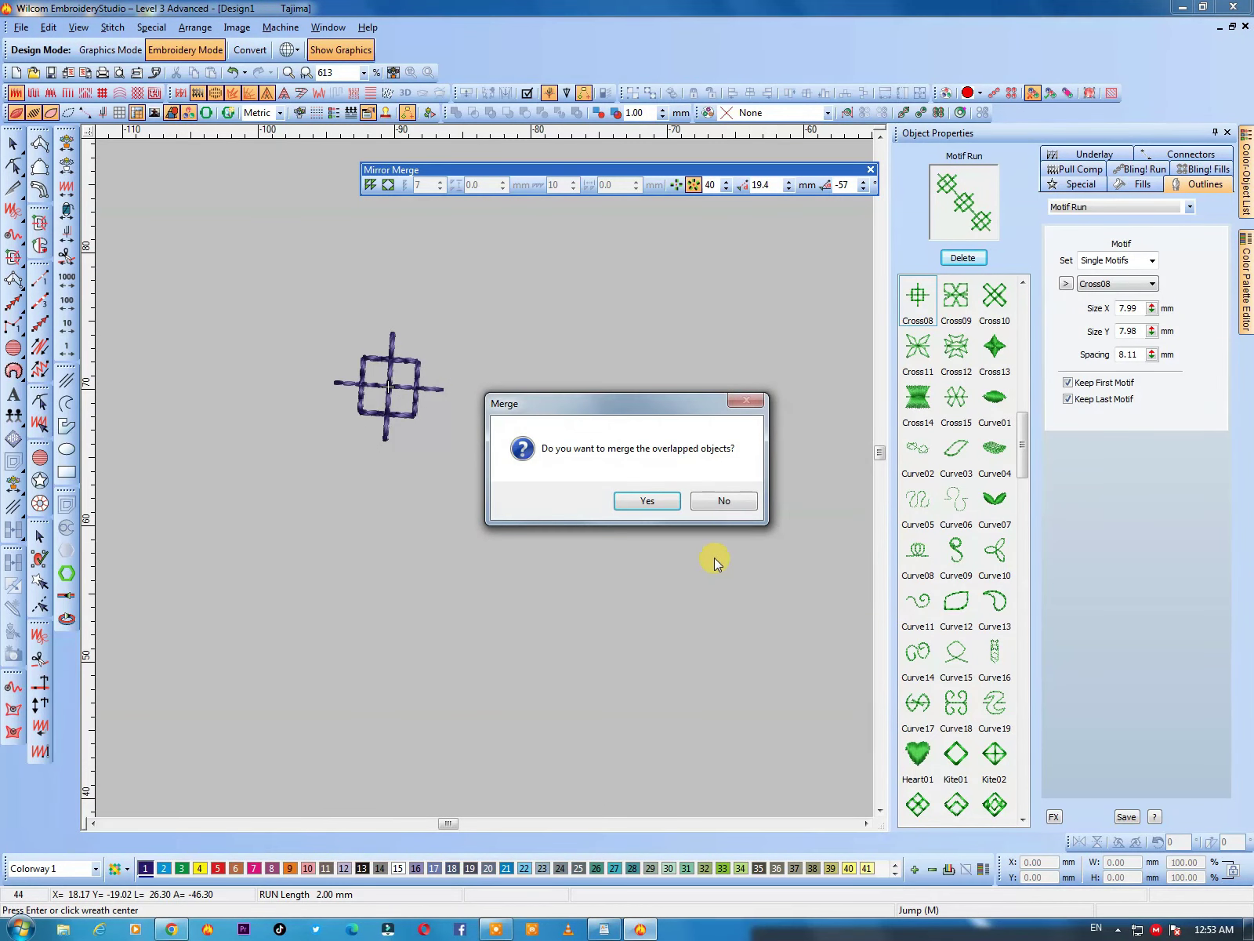
click(725, 499)
key(shift+z)
key(shift+z)
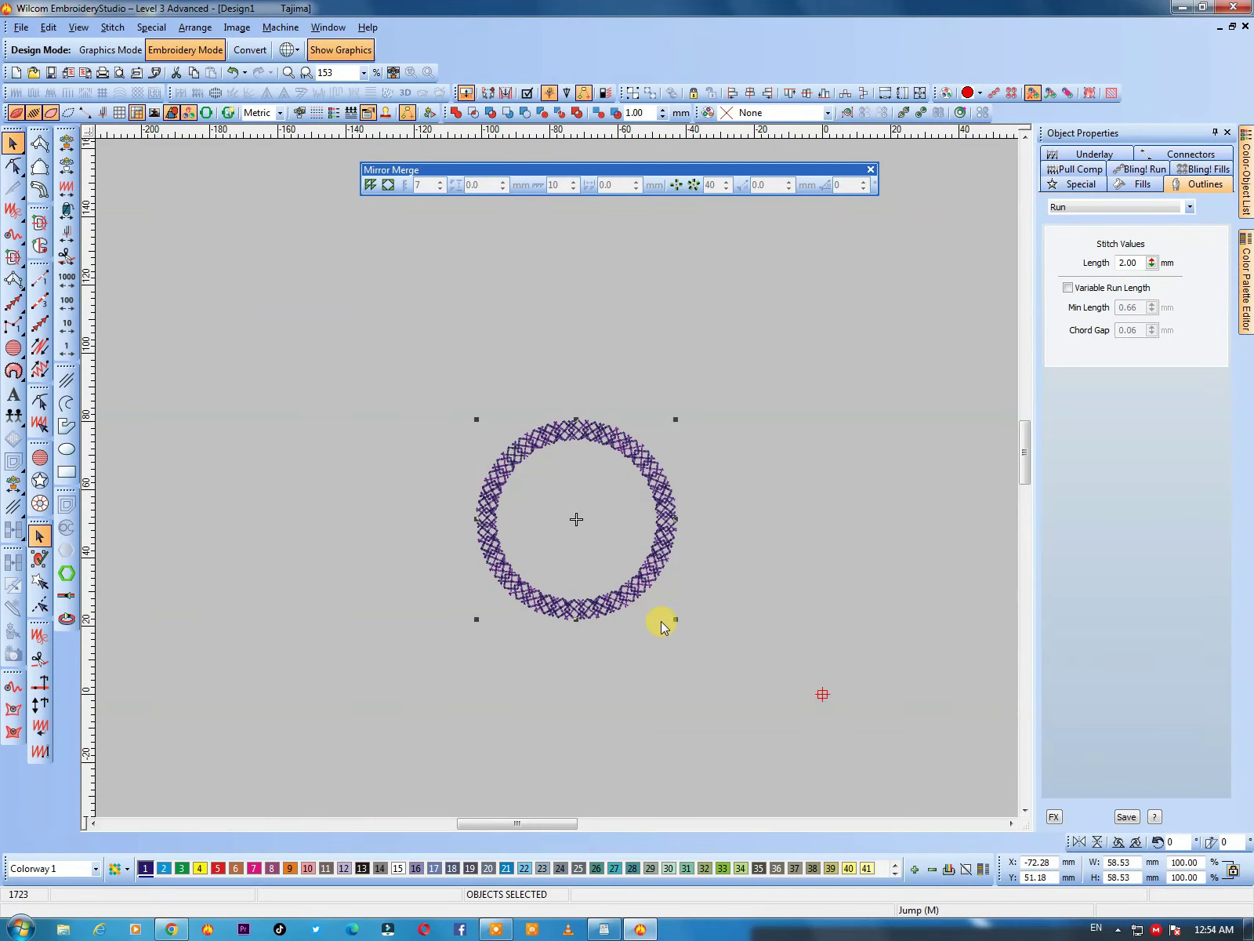
Step: Turn off the realistic stitch display and examine how the crosses overlap around the kaleidoscope ring
key(z)
click(596, 529)
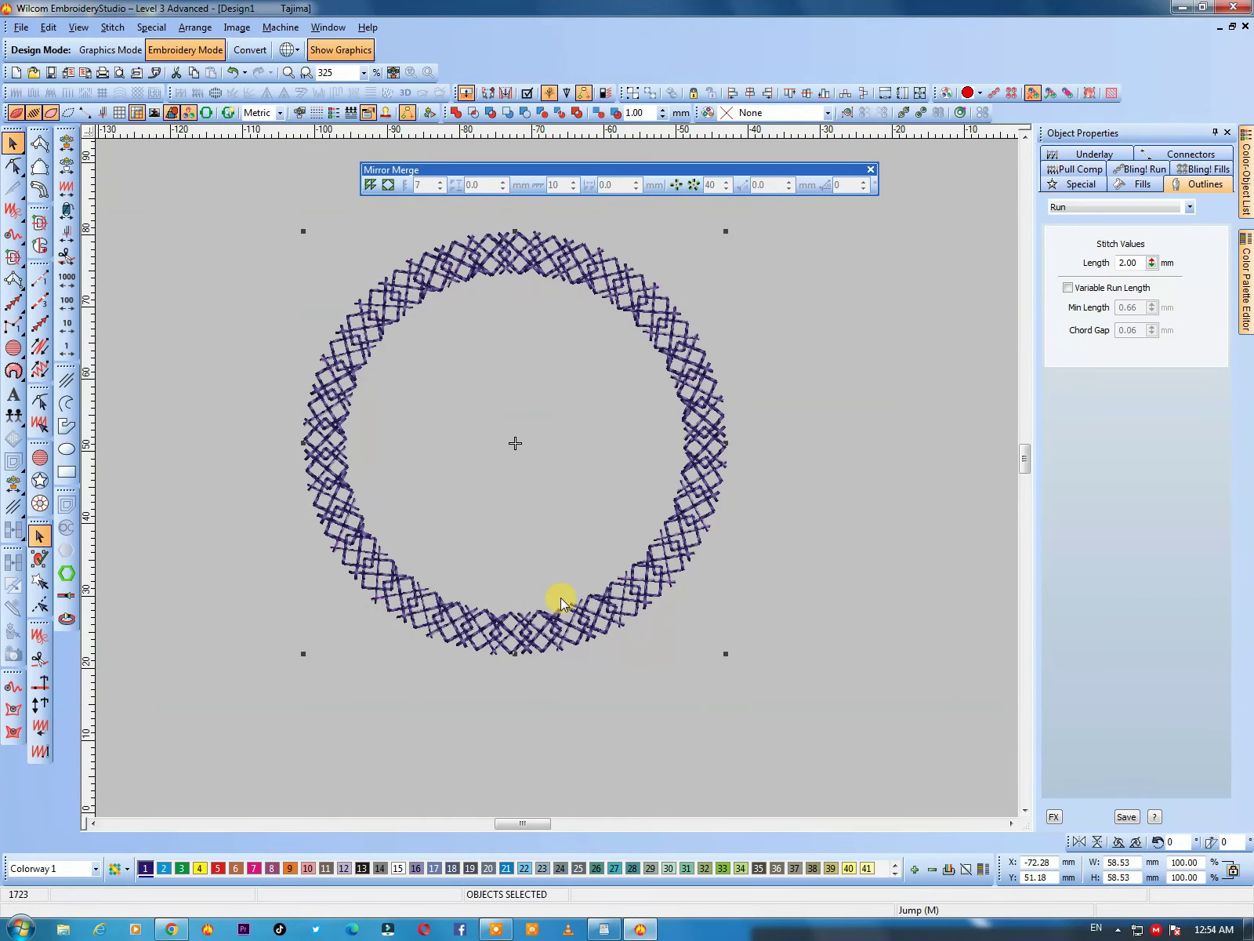
key(shift+t)
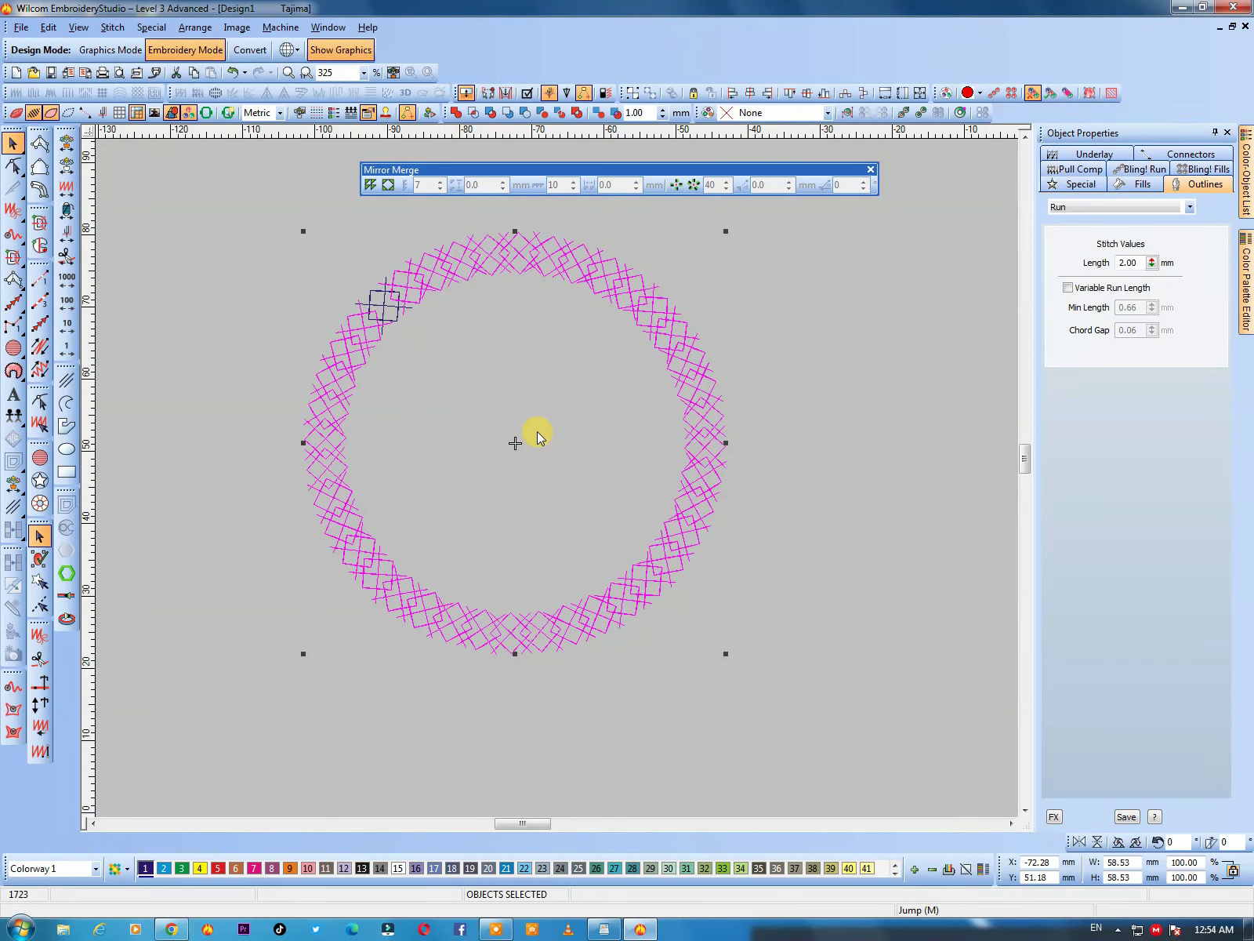
key(shift+z)
key(b)
drag(707, 310, 376, 611)
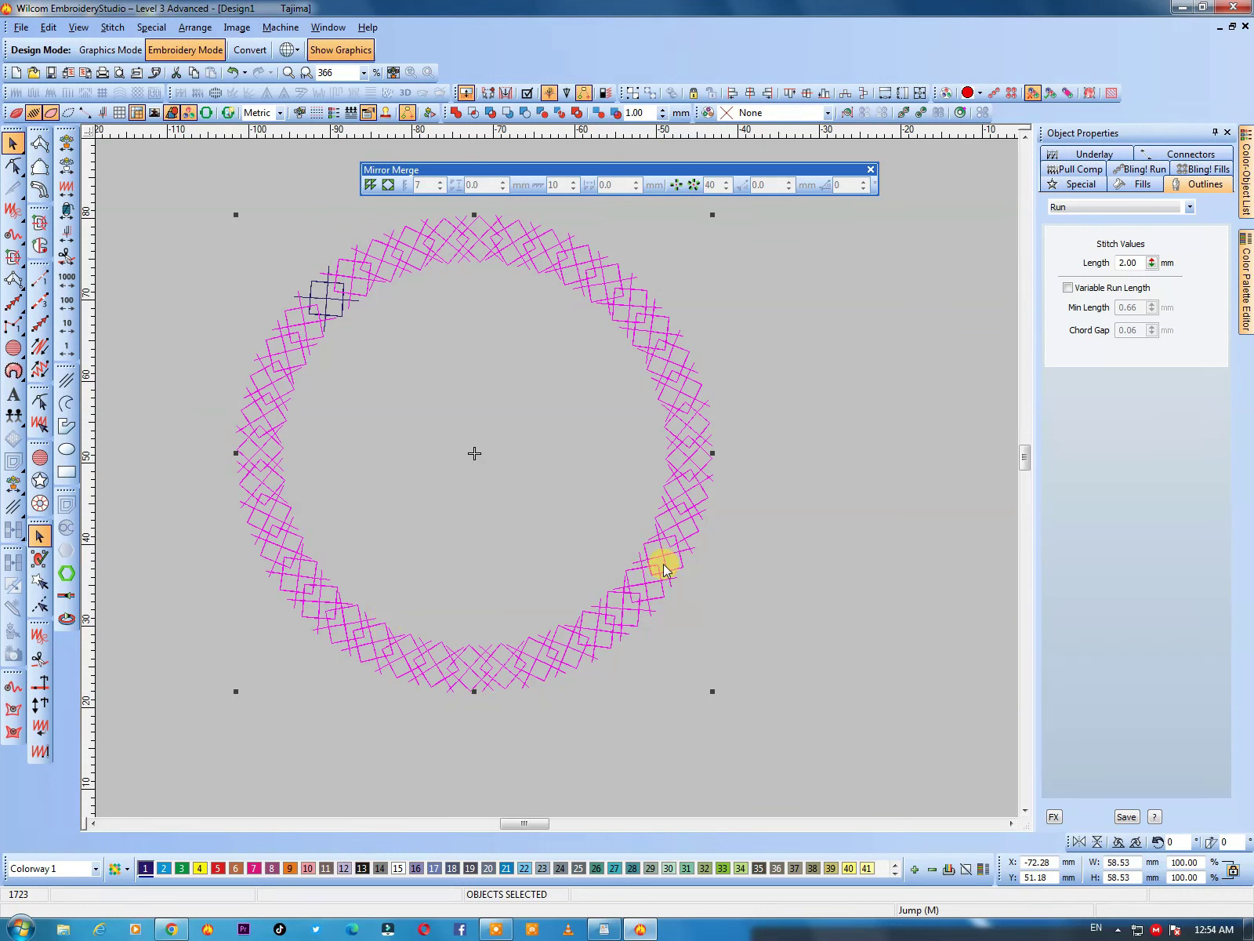
Step: Delete the whole cross kaleidoscope and choose the Cross10 pattern from the Single Motifs set
key(ctrl+a)
key(Delete)
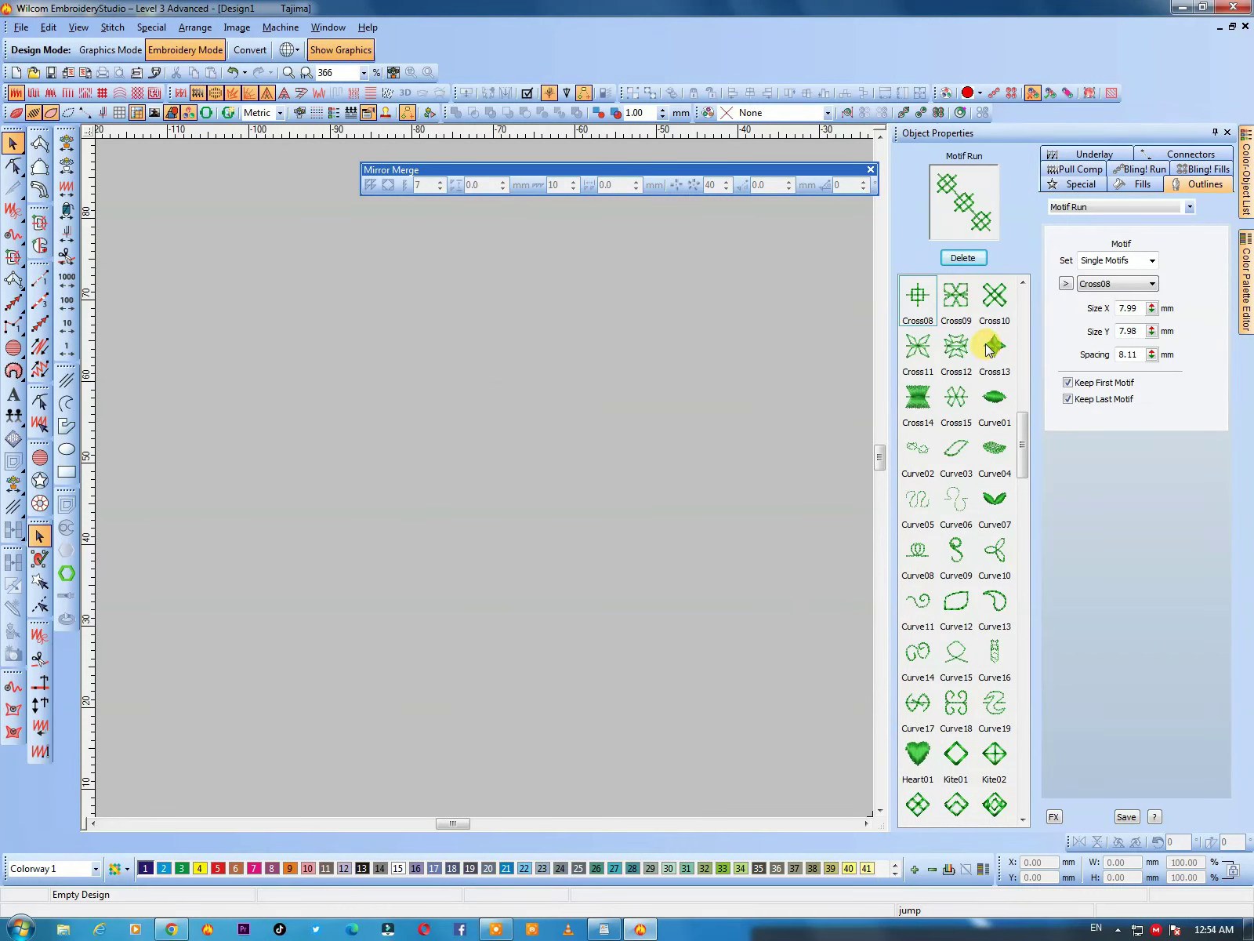
click(994, 298)
click(425, 434)
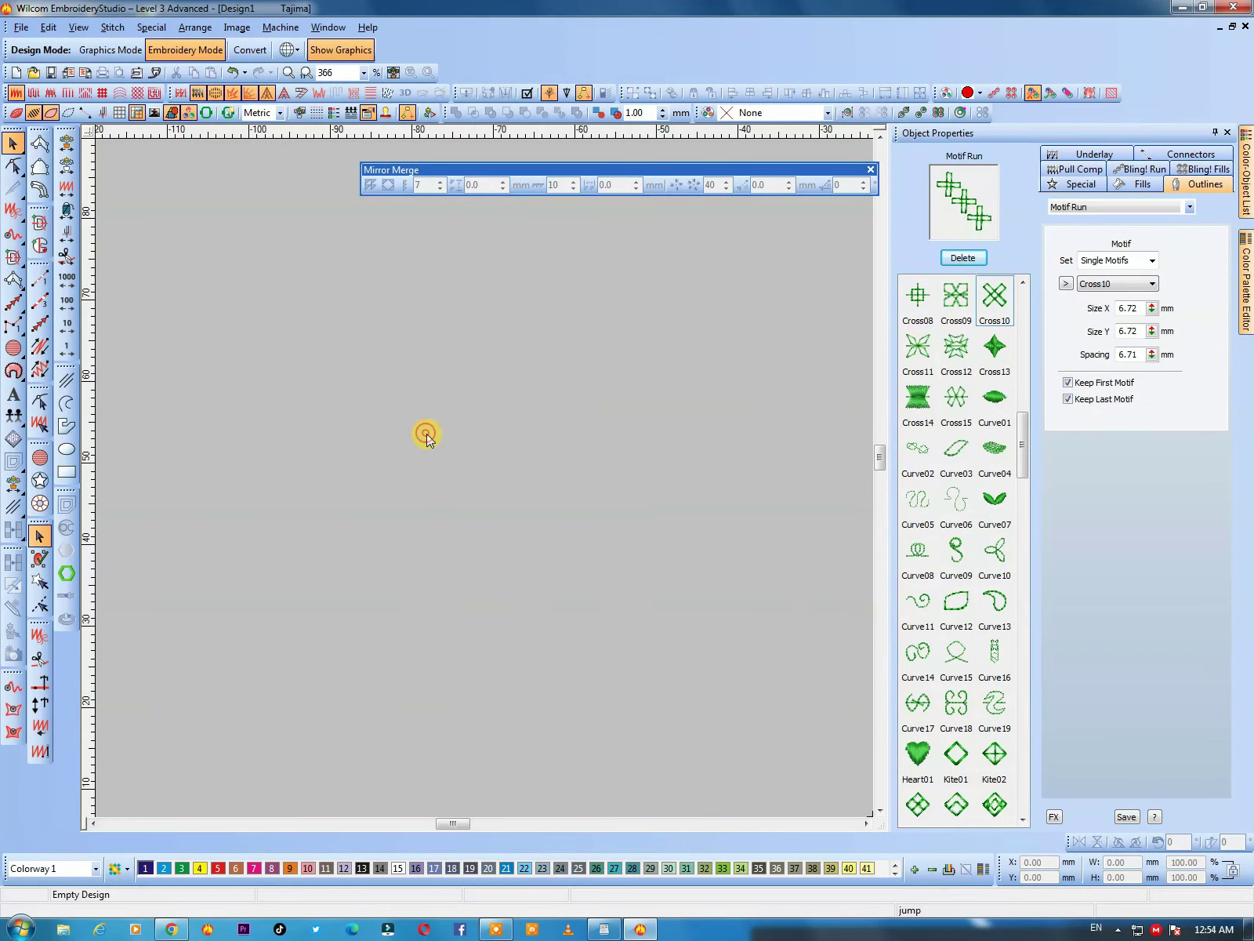
Step: Place and select one Cross10 motif, about 6.7 mm in size, at about X -86, Y 52 mm
click(153, 29)
mouse_move(168, 44)
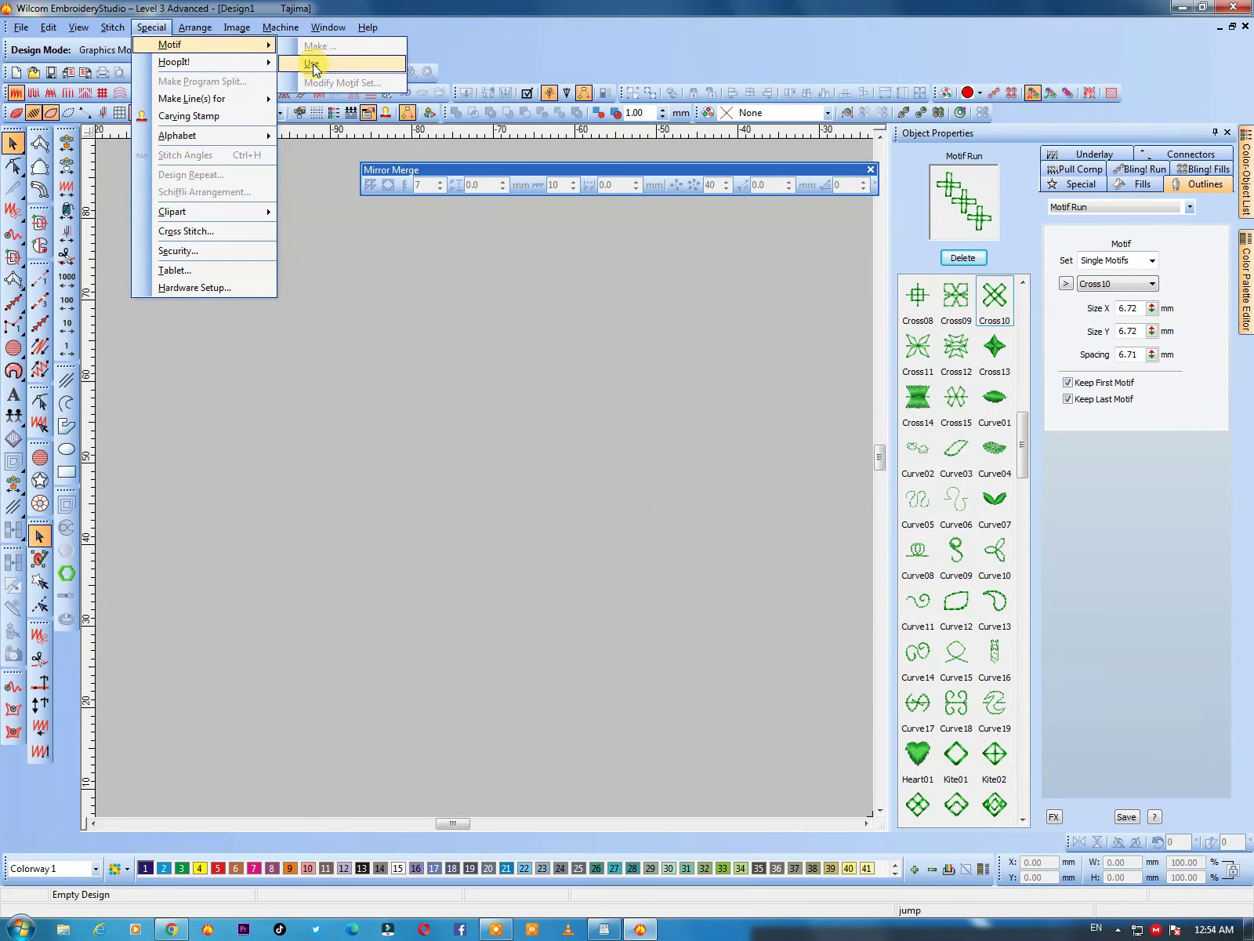
click(313, 69)
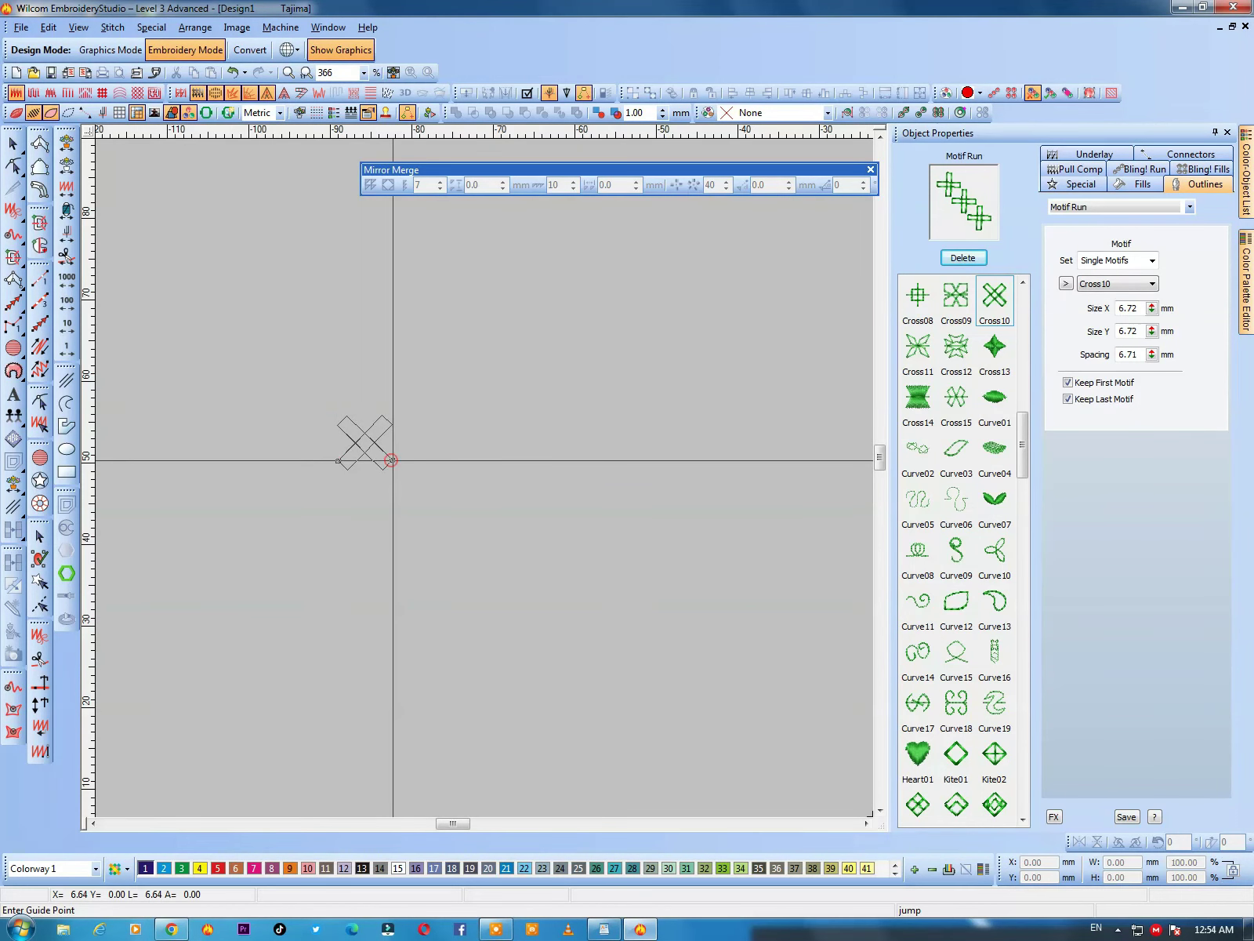
click(401, 470)
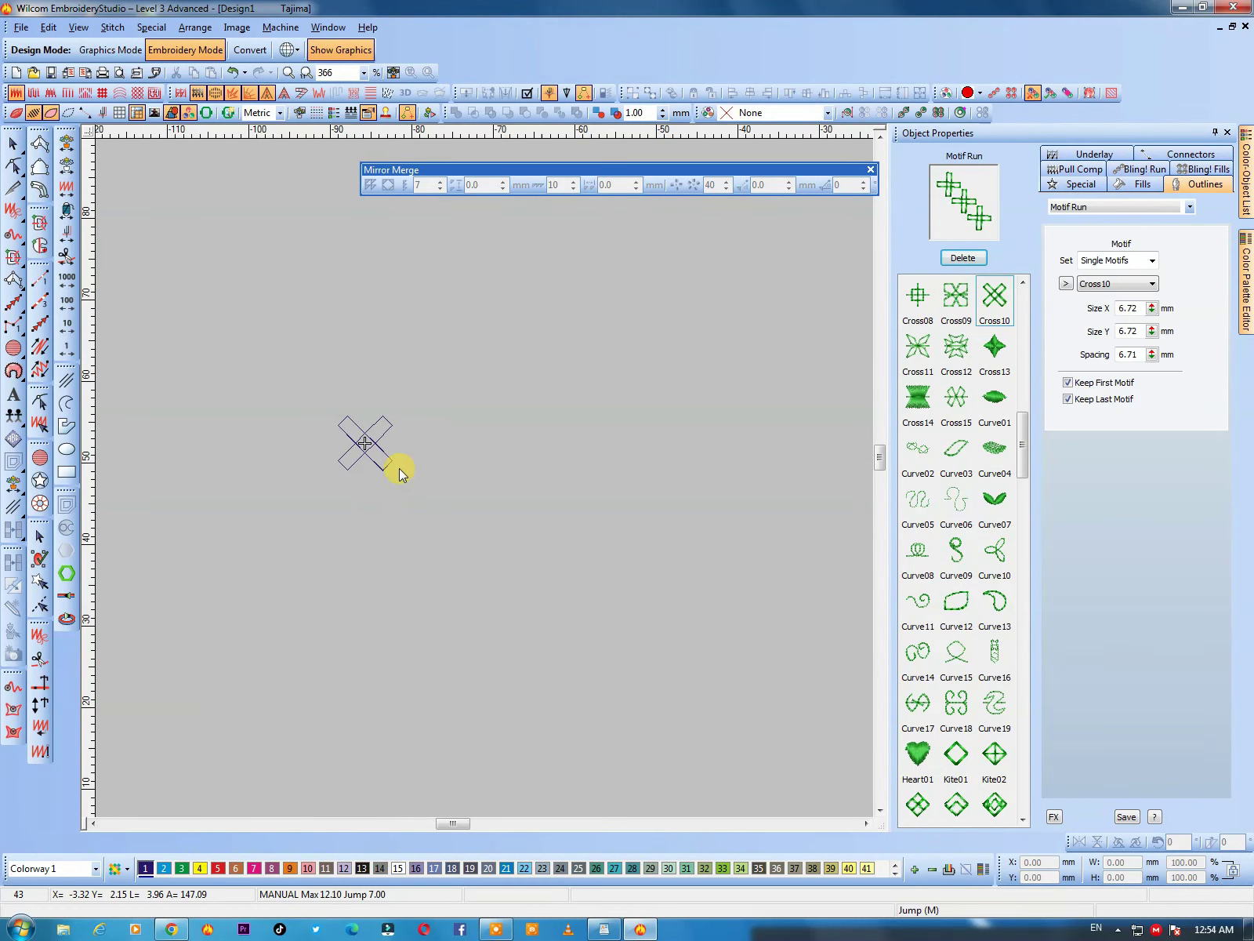
click(363, 447)
key(Return)
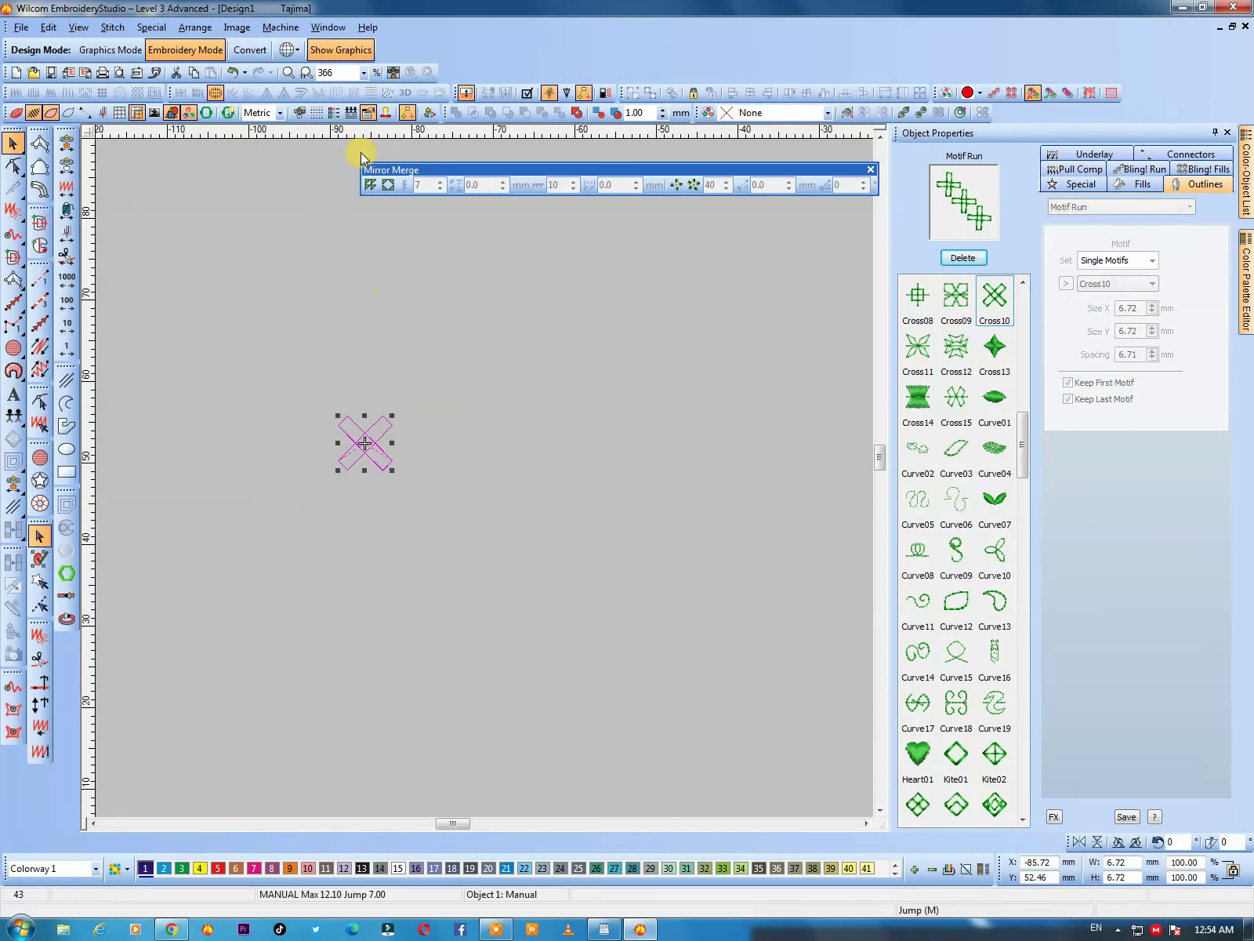
Step: Mirror the Cross10 motif into a lattice of 7 rows and 10 columns from its upper right corner, and show it as realistic stitches
click(370, 185)
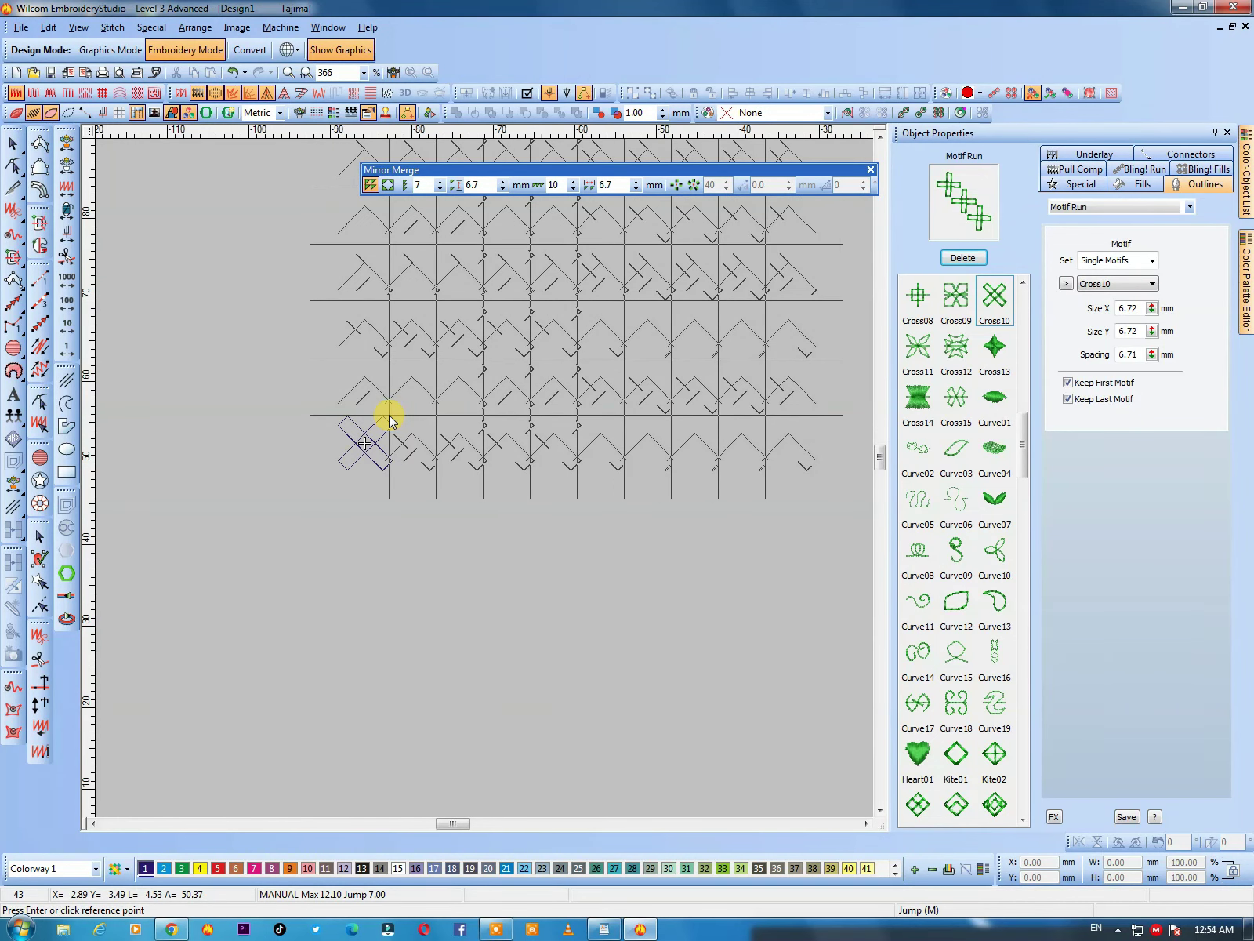
click(392, 417)
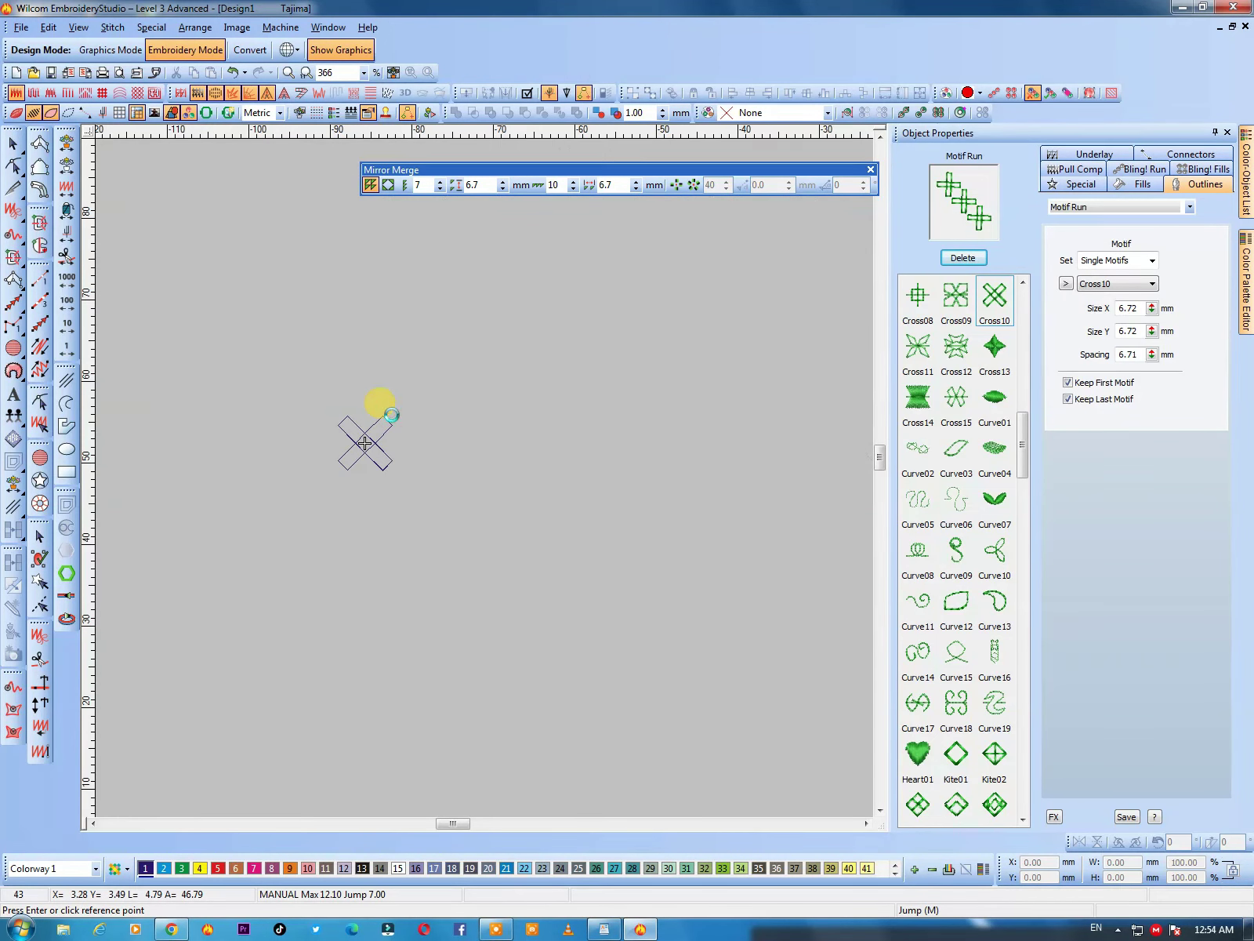
scroll(442, 423, down, 2)
key(b)
drag(602, 327, 415, 535)
key(t)
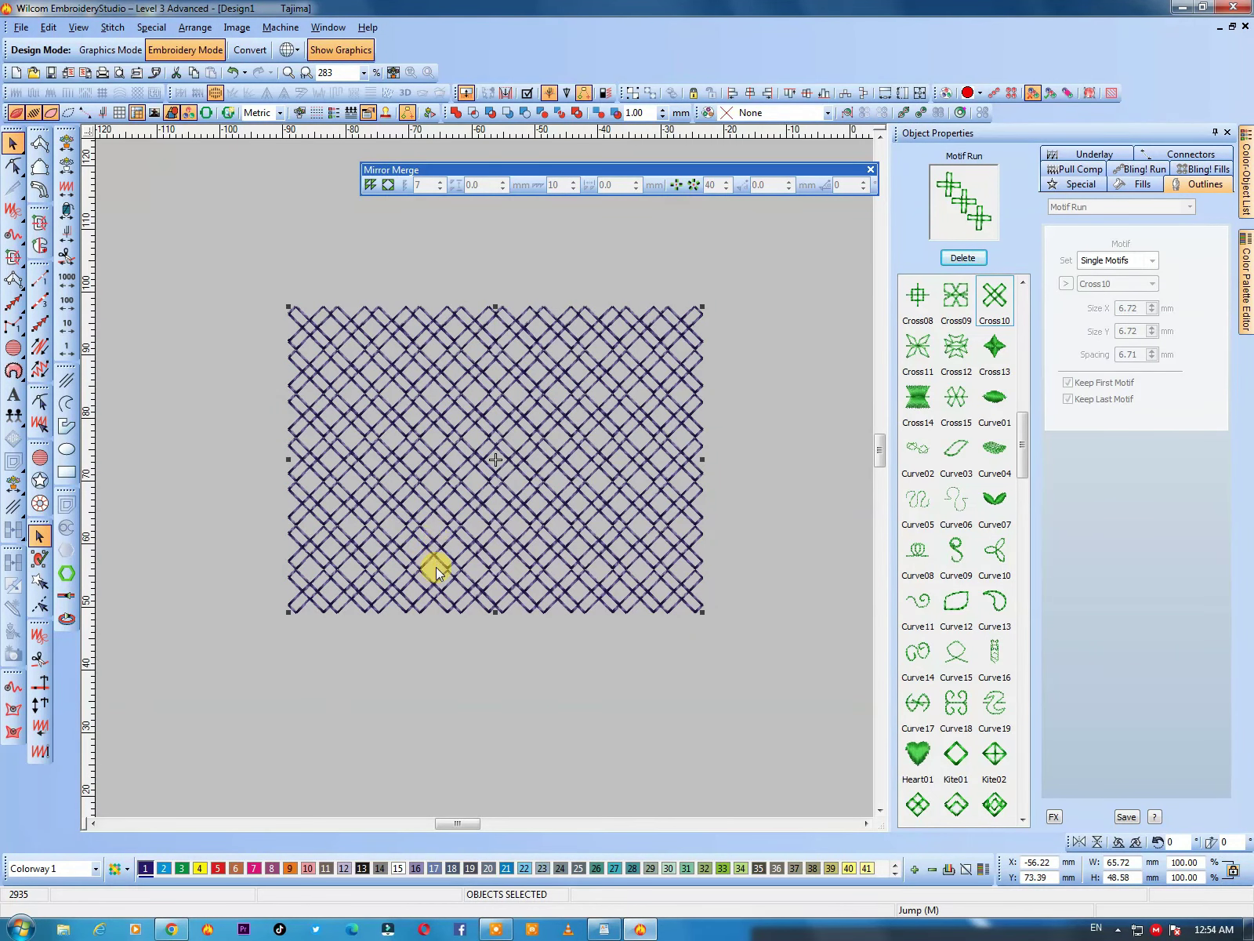
Step: Move the whole cross lattice about 7 mm to the left and 8 mm down
click(482, 400)
click(536, 584)
drag(531, 474, 488, 525)
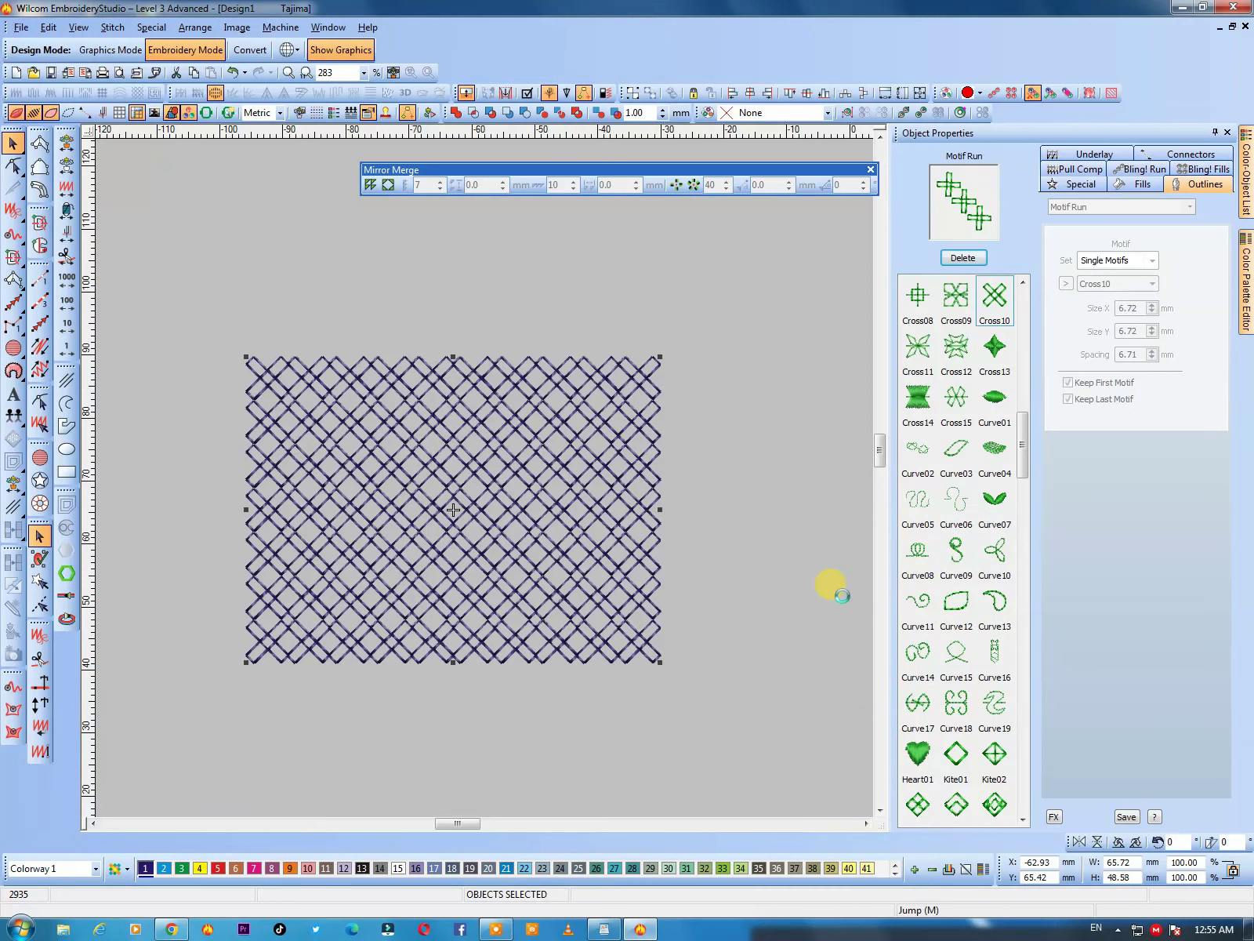
Step: Undo the recent operations back through the arc and wreath work until only the single satin leaf remains
key(ctrl+z)
key(ctrl+z)
key(ctrl+z)
key(ctrl+z)
key(ctrl+z)
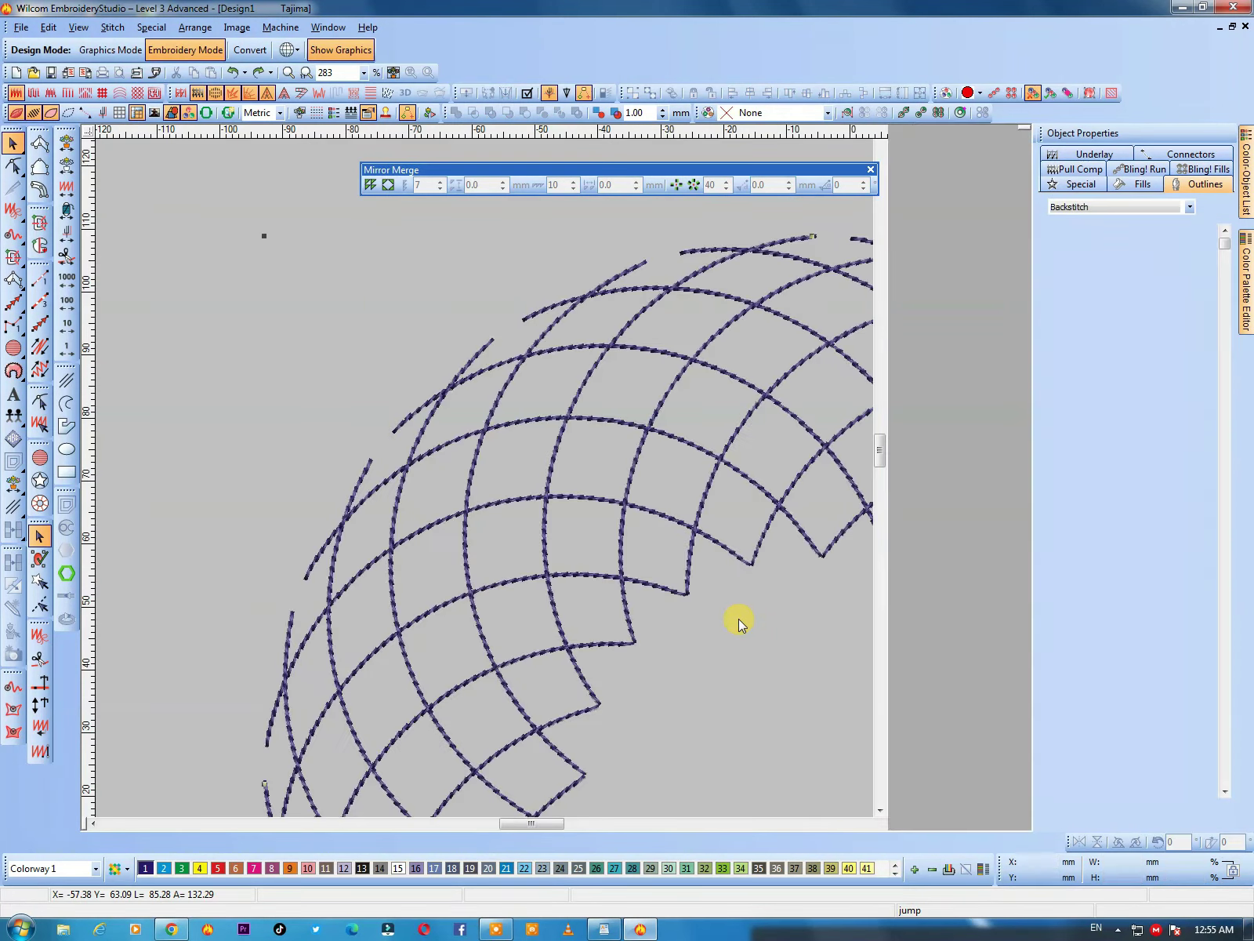
key(ctrl+z)
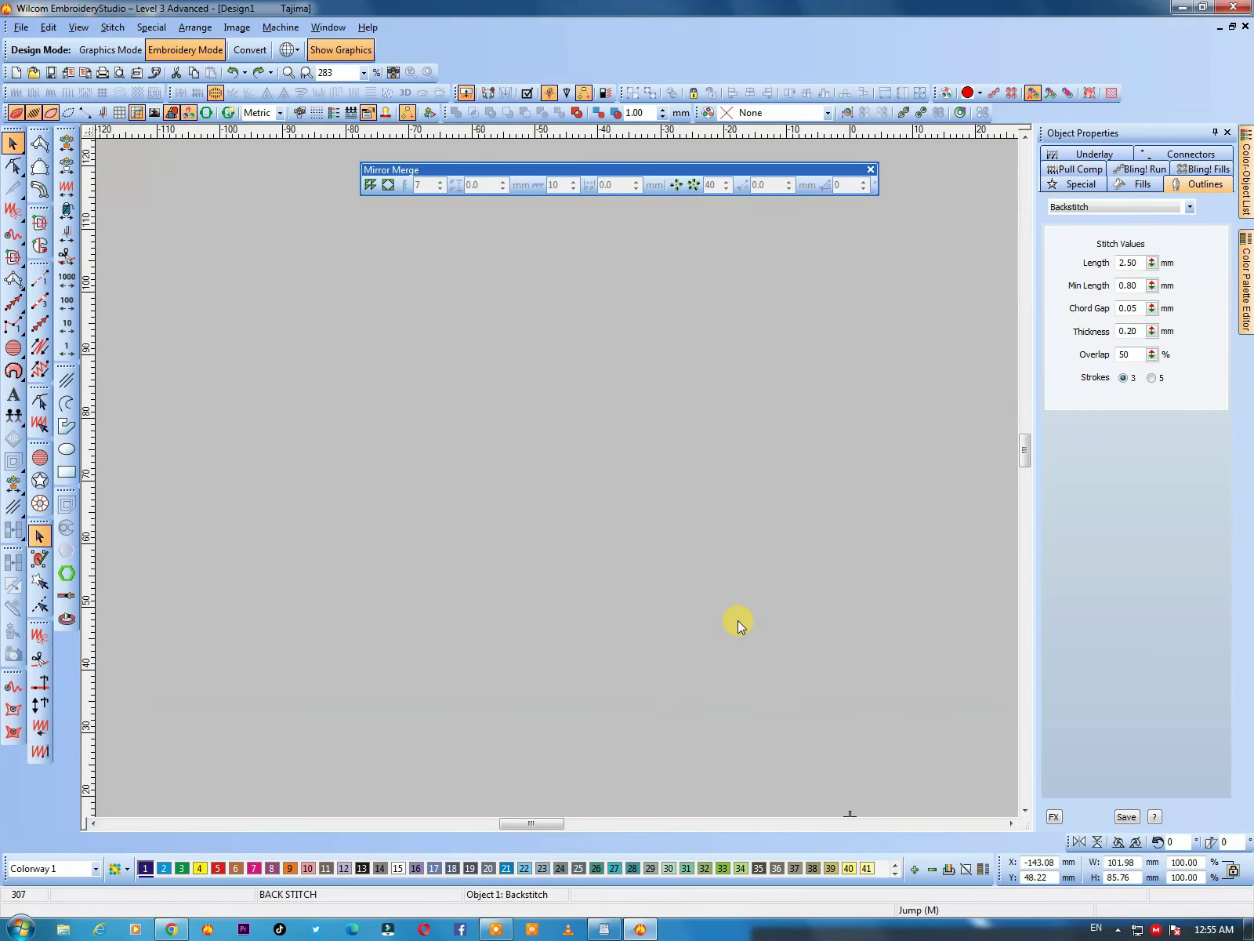
key(ctrl+z)
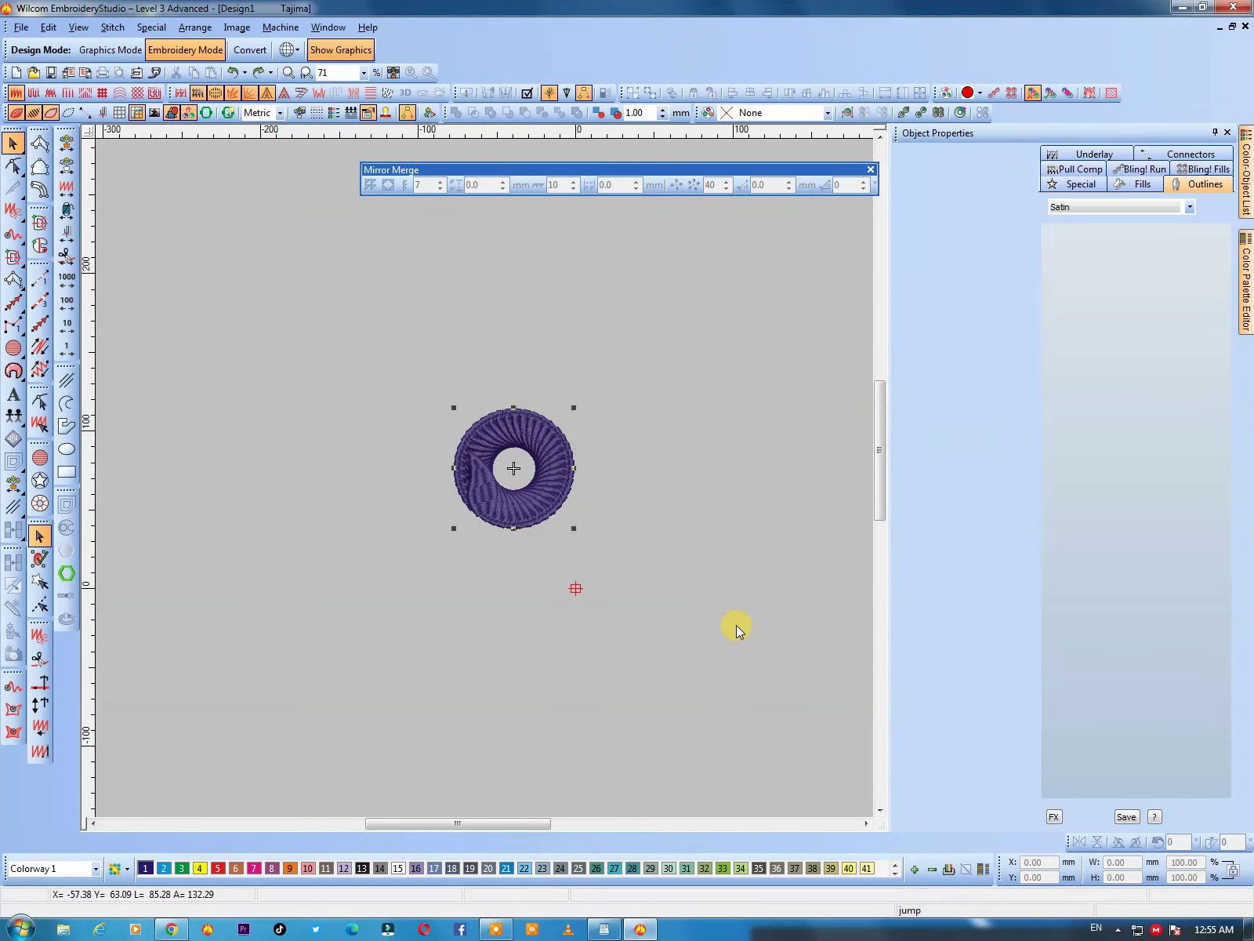
key(ctrl+z)
click(654, 571)
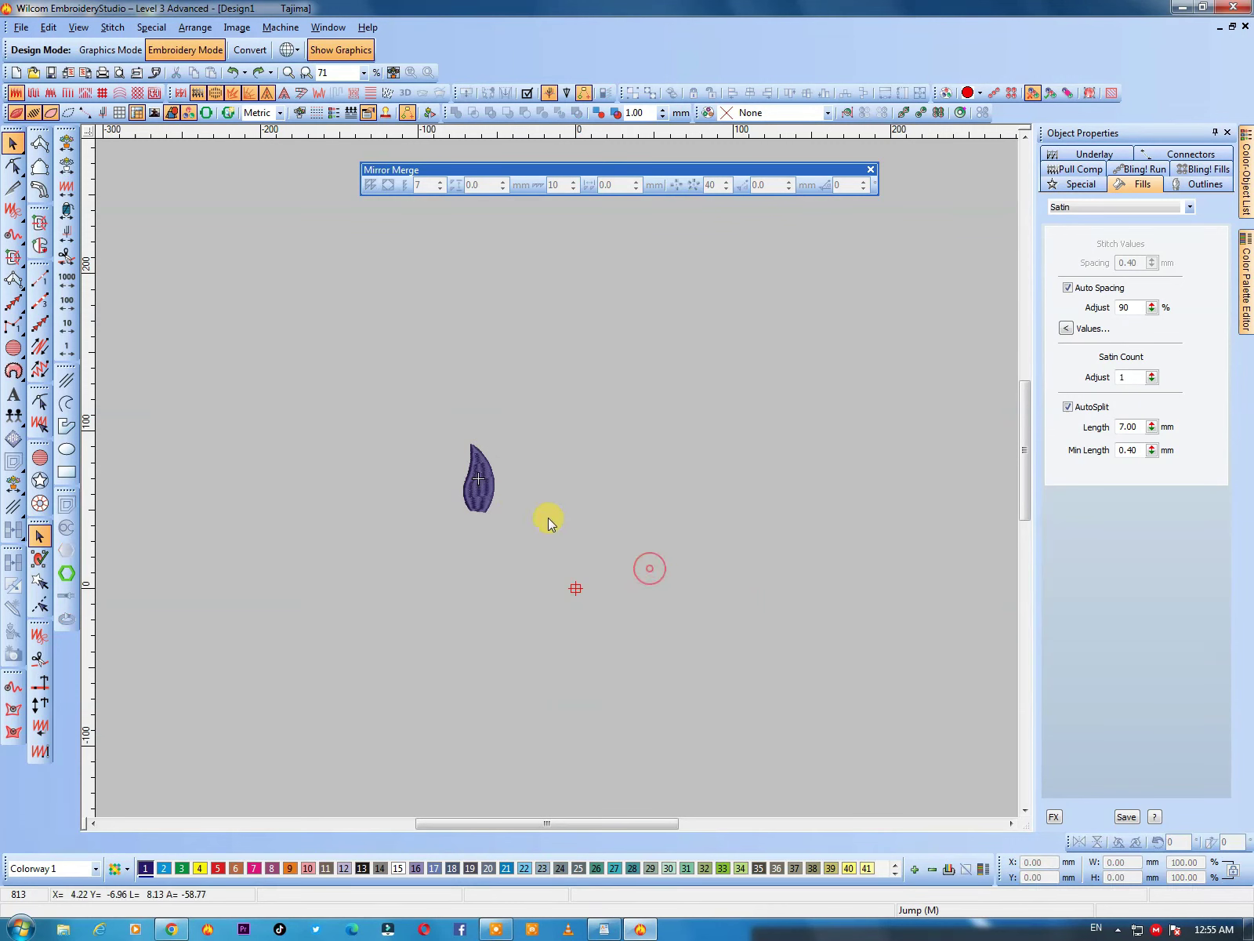
Step: Start a 40-point wreath of the satin leaf and preview it with the angle raised to 81°
key(z)
drag(328, 390, 571, 557)
click(663, 508)
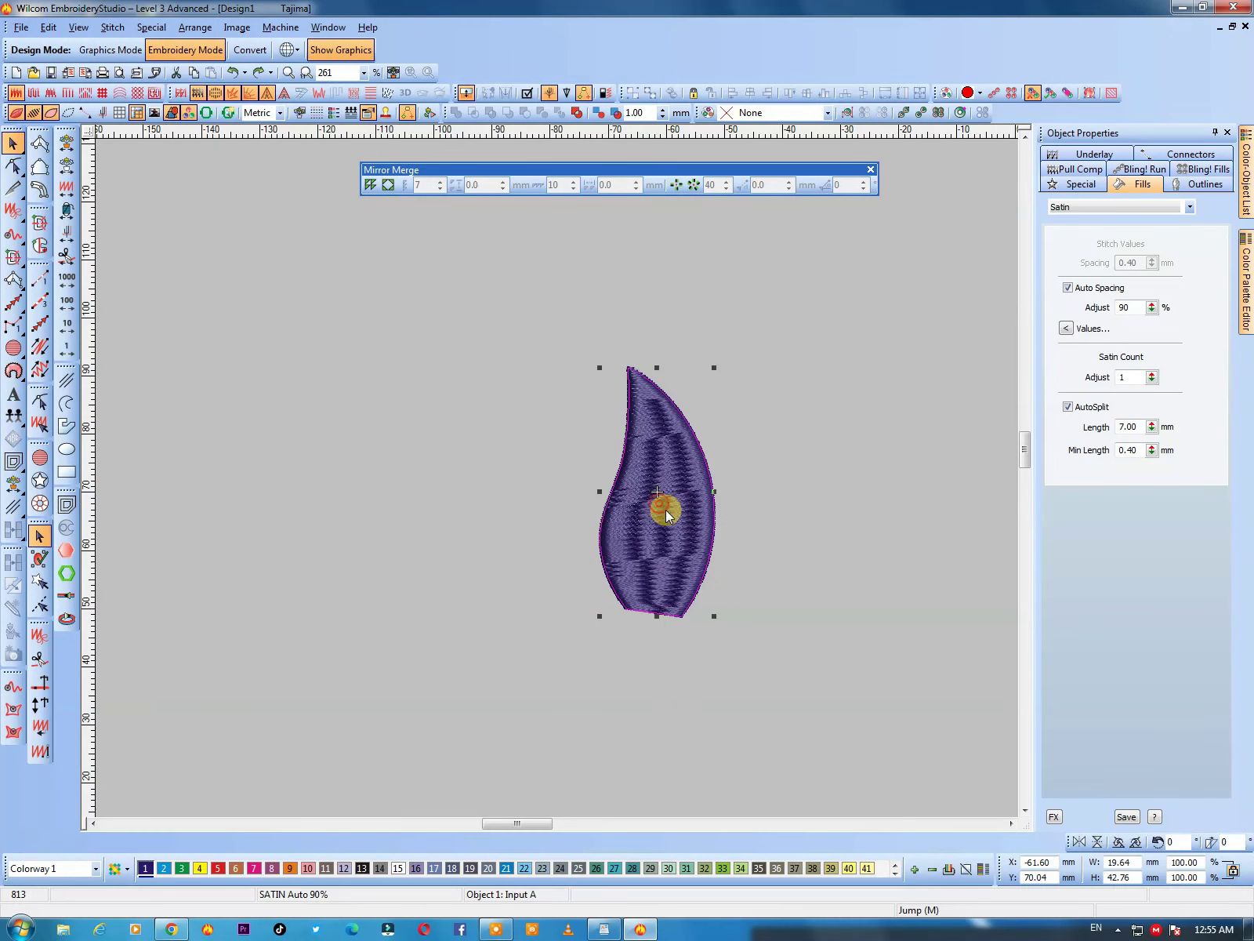
click(676, 186)
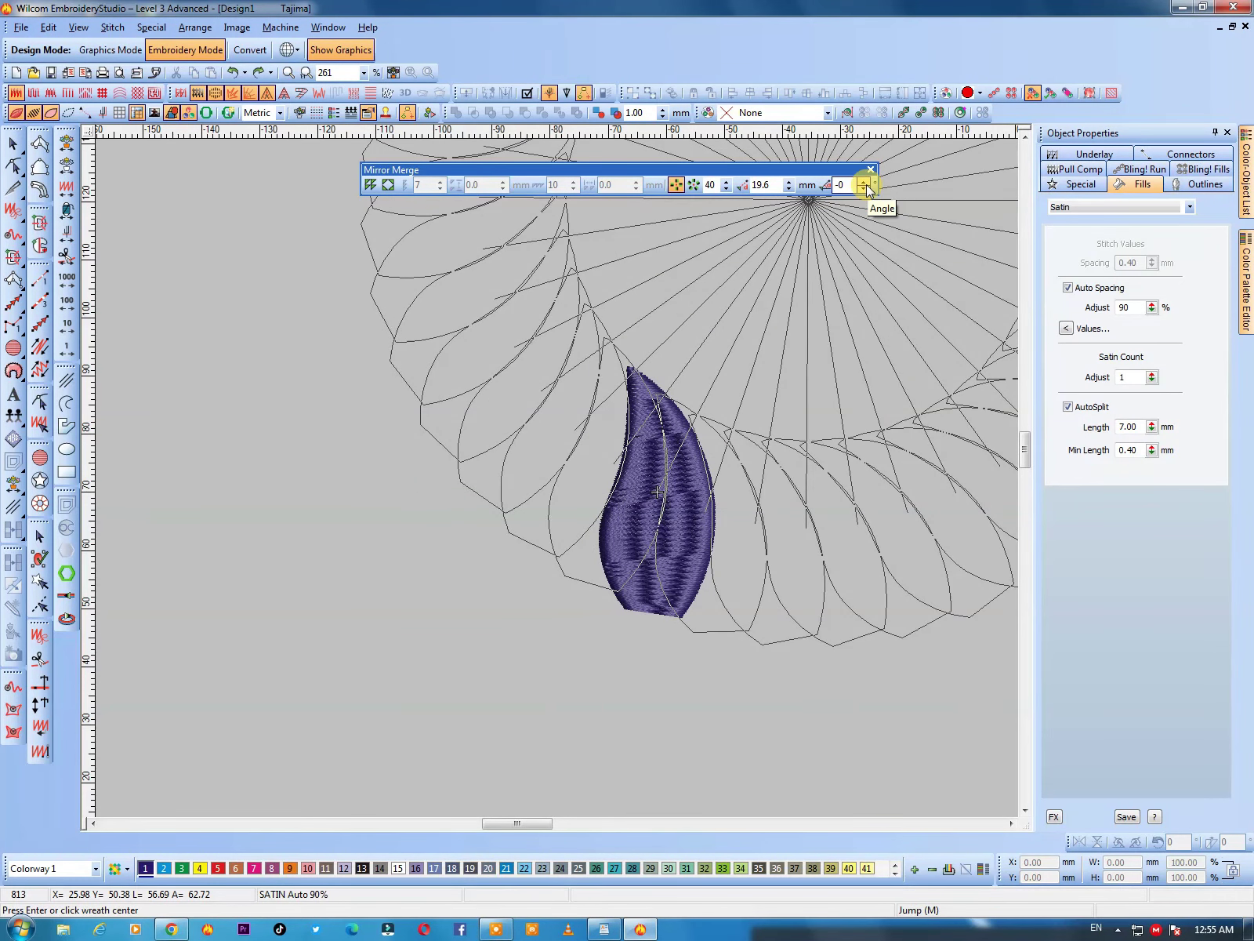
key(shift+z)
key(shift+z)
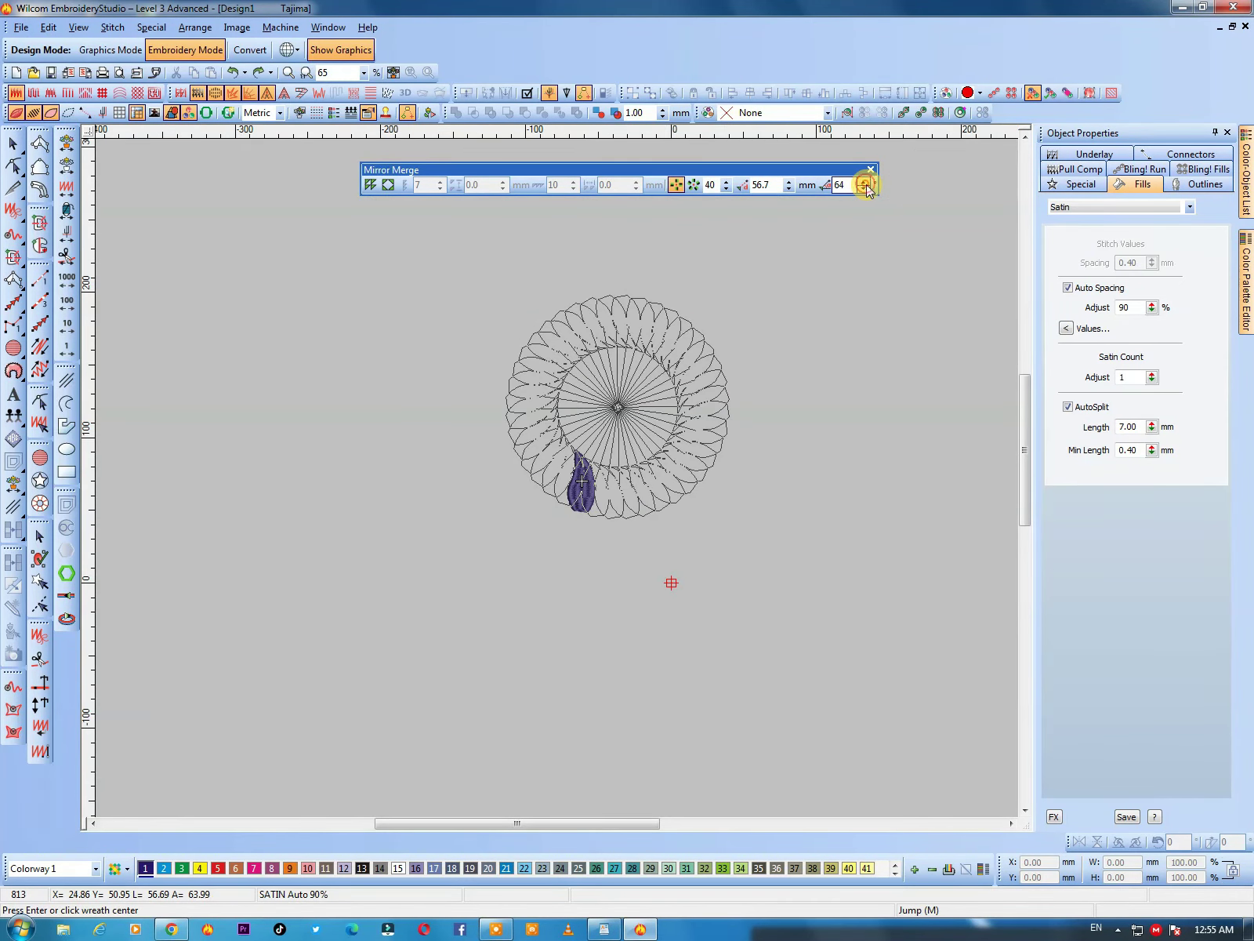
click(866, 183)
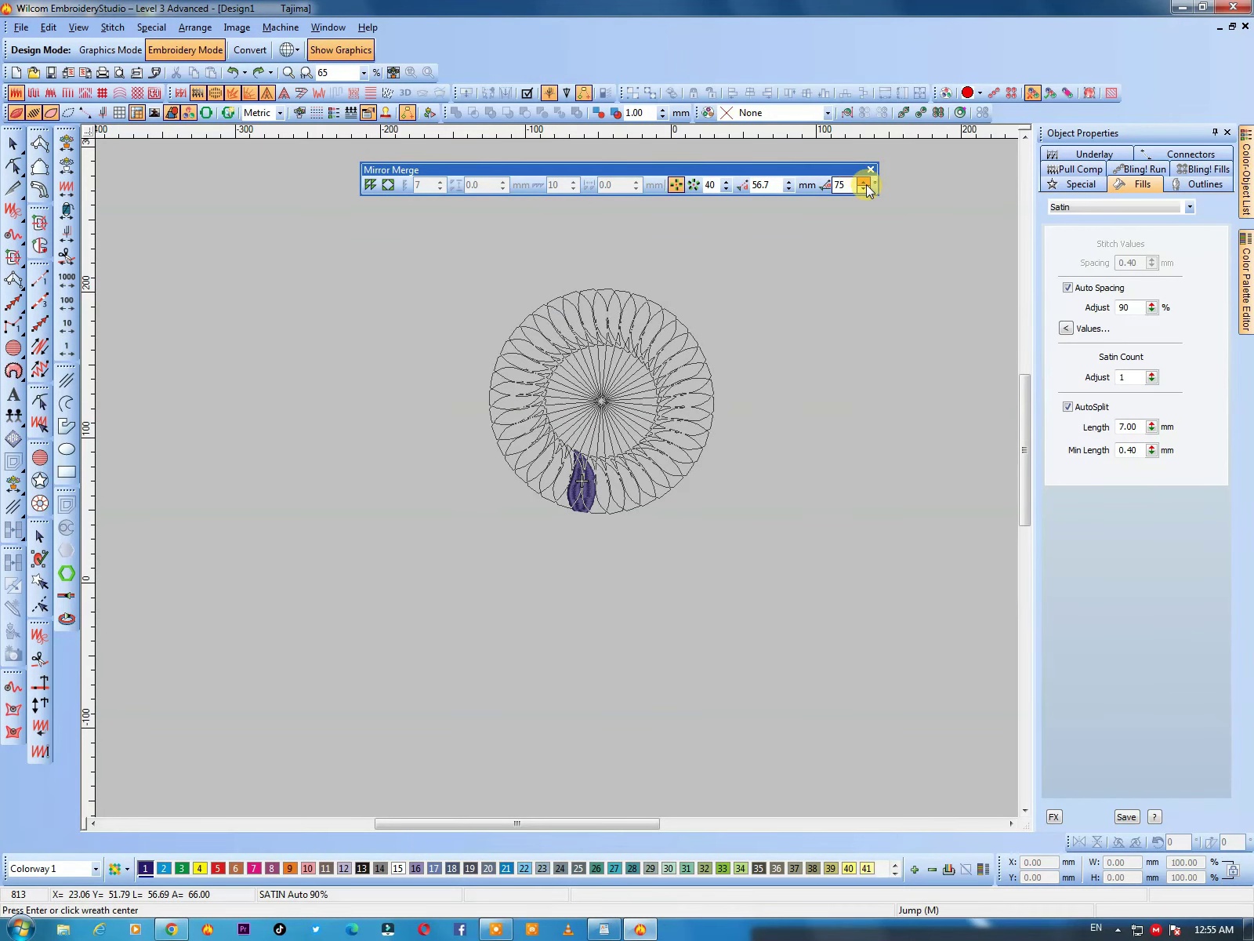
click(865, 185)
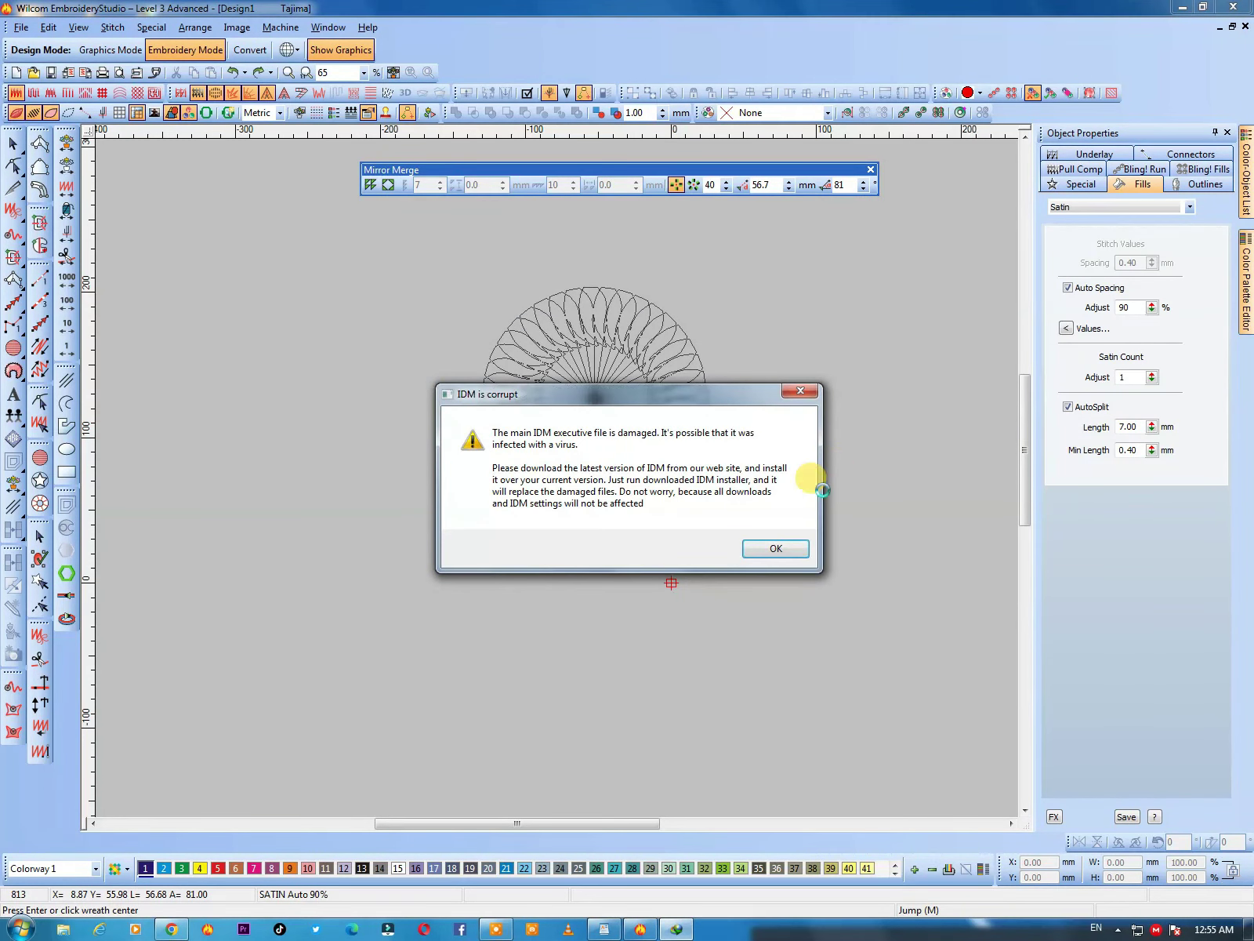
Step: Dismiss the IDM corruption warning and close the browser window that opens with it
click(807, 392)
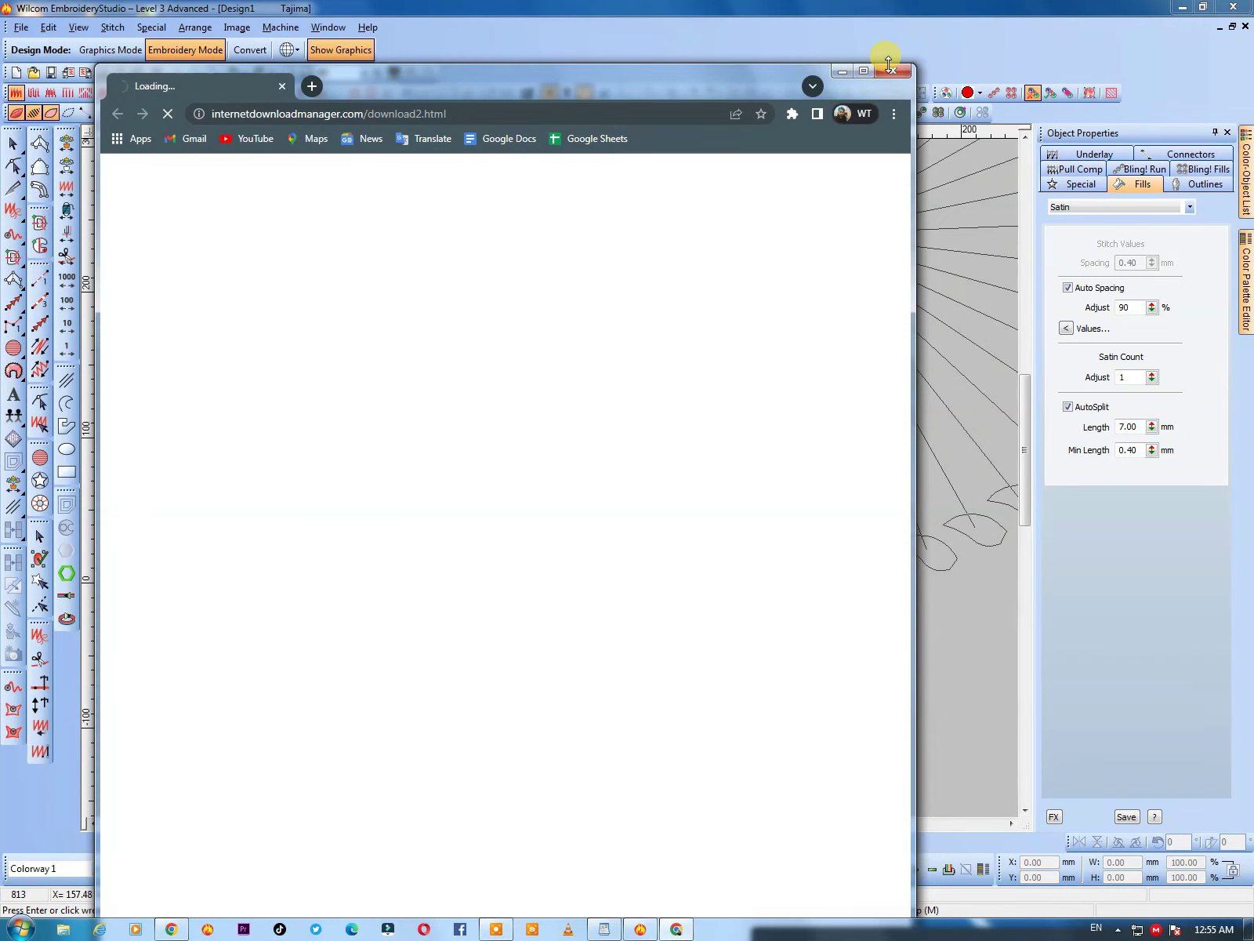
click(888, 63)
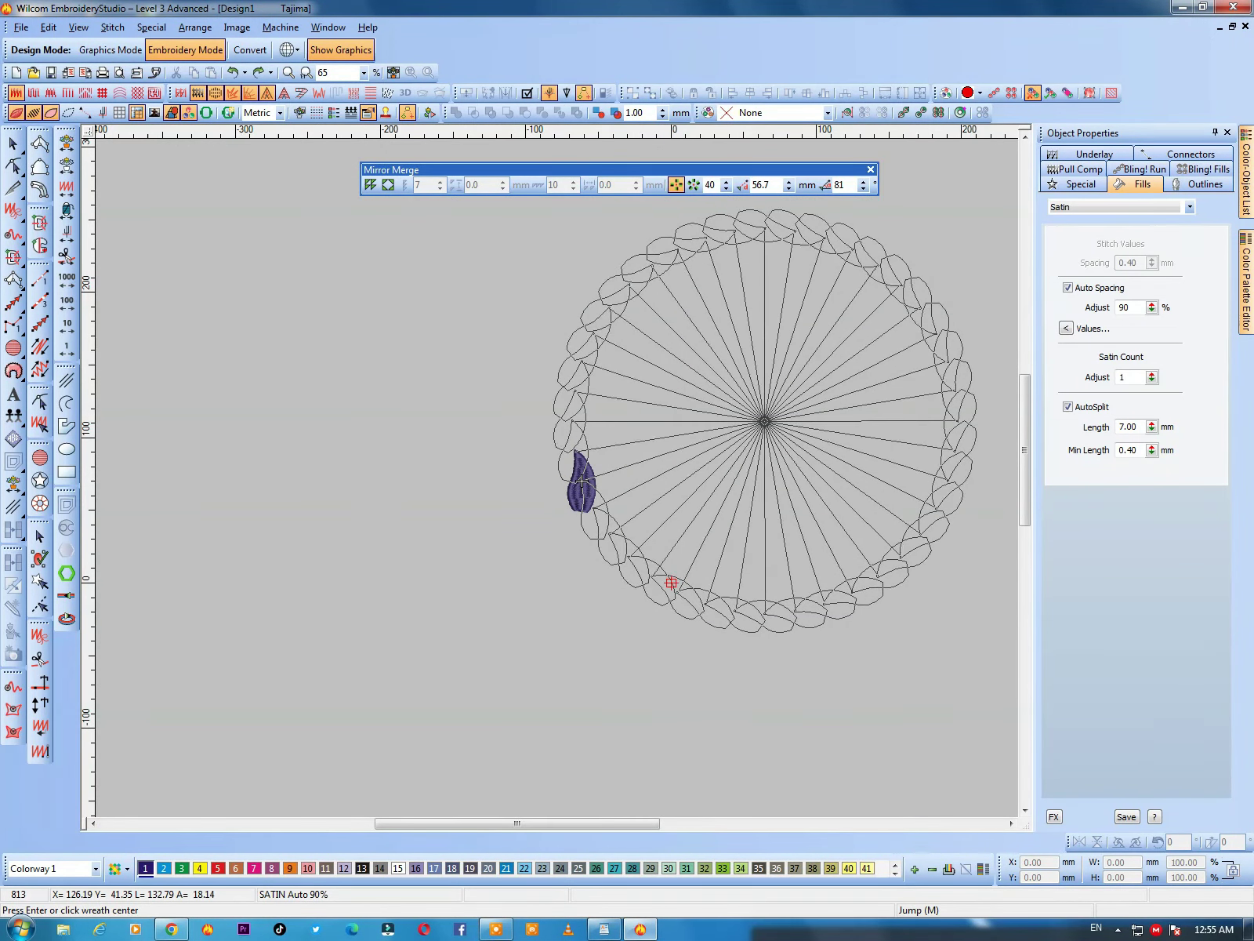
Step: Try increasing the leaf wreath's angle further, up to 180°
click(862, 181)
click(862, 182)
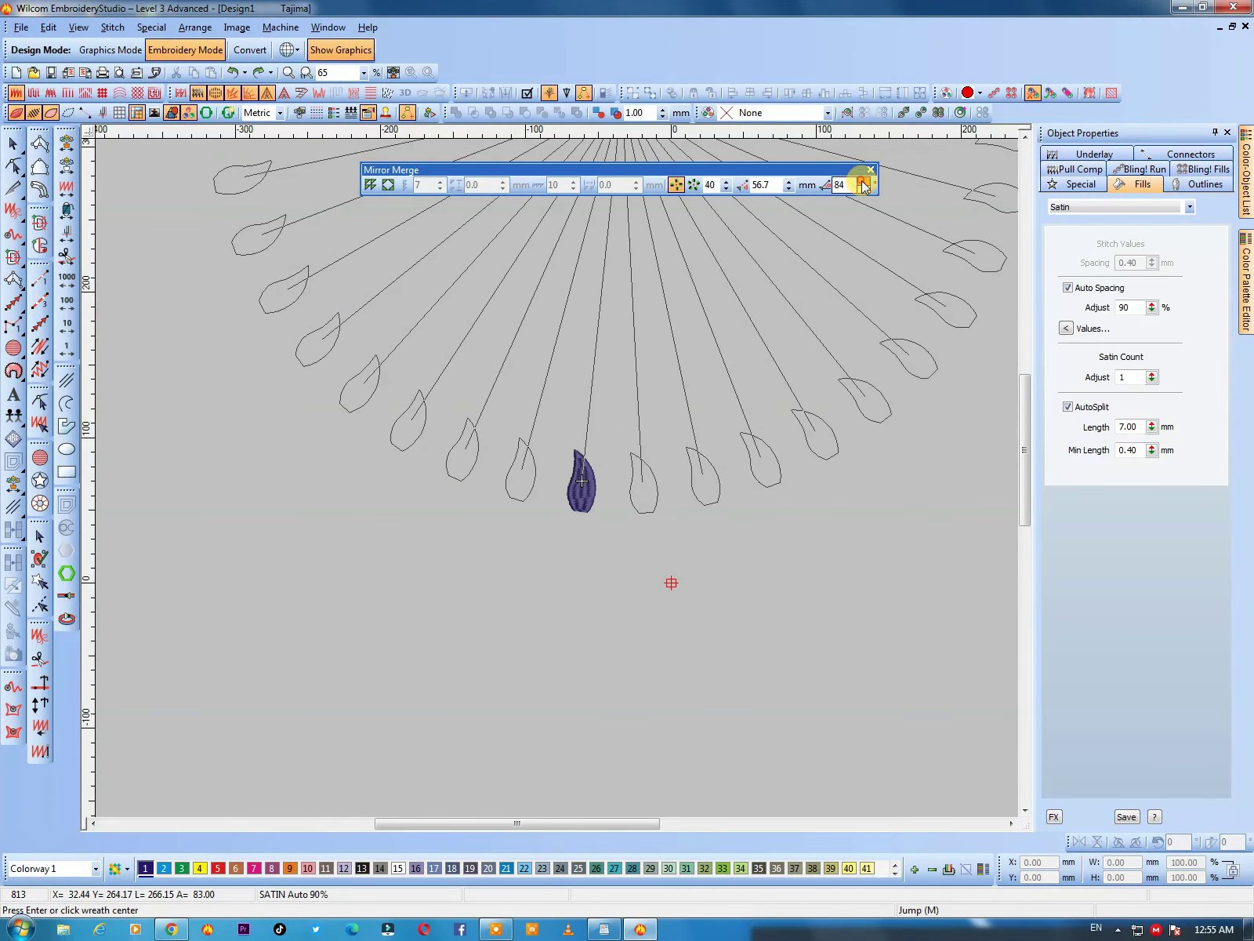
click(863, 183)
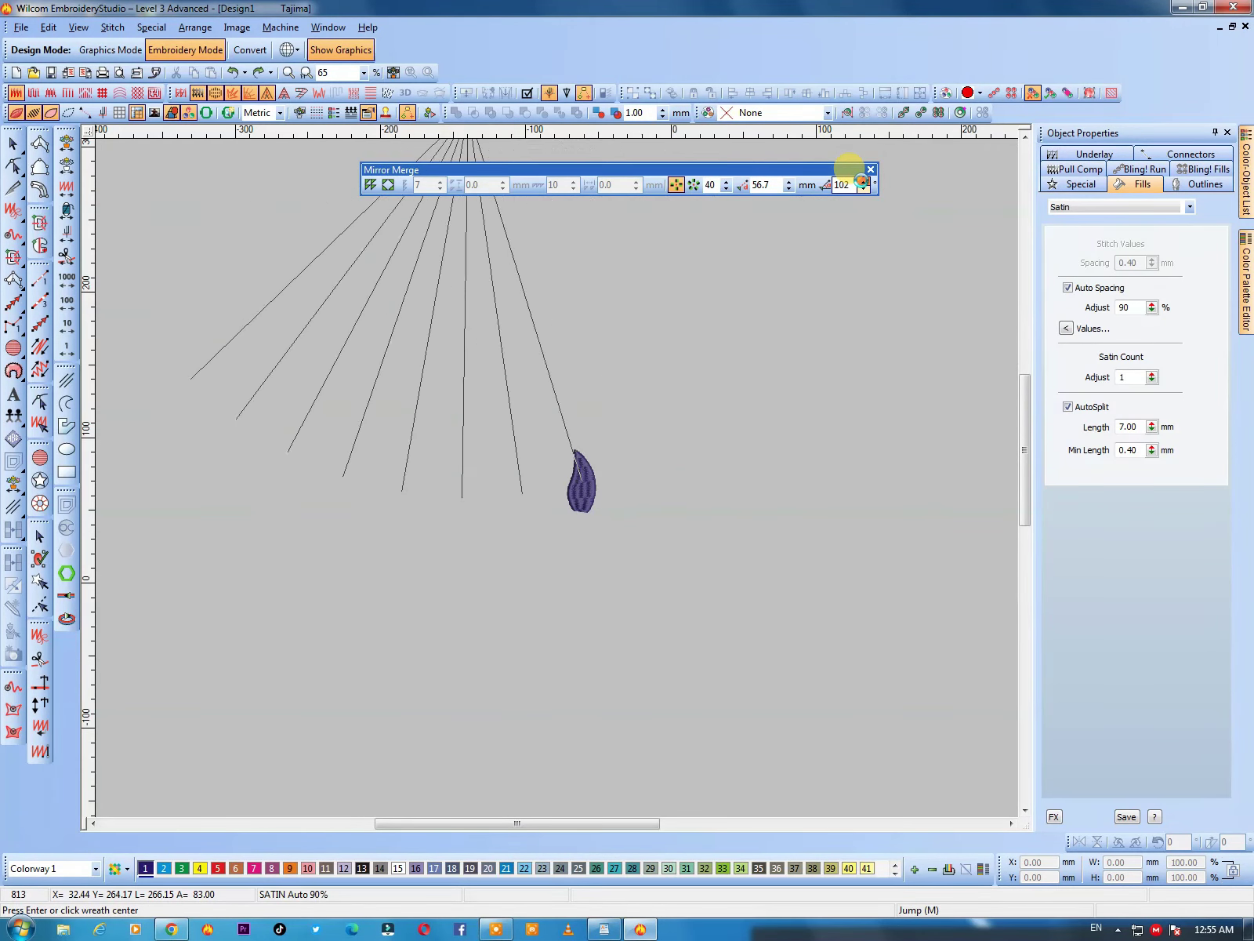
click(862, 181)
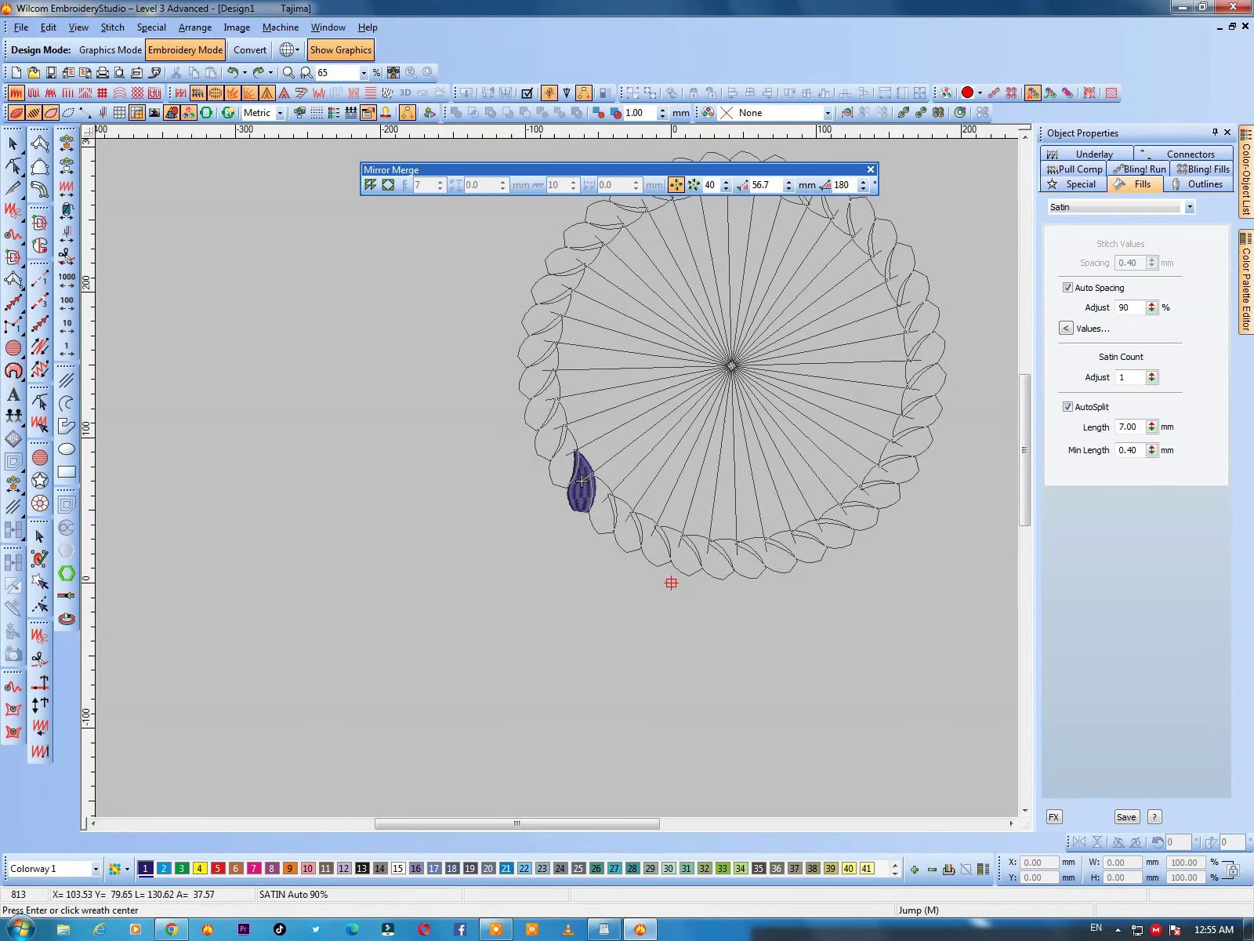
Step: Set the wreath center about 104 mm right of and 80 mm above the leaf, leaving the overlapping leaves unmerged
click(731, 366)
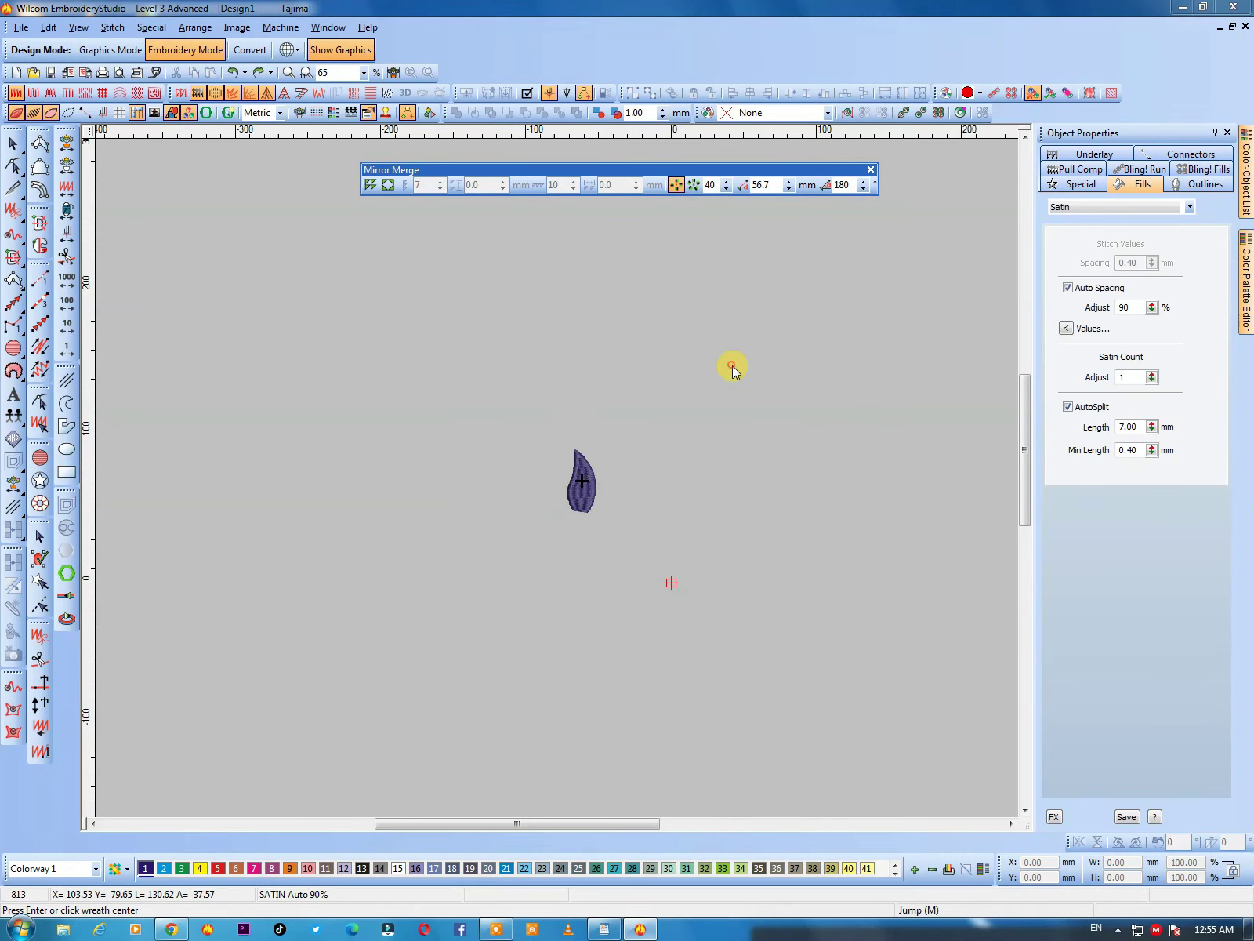
click(728, 501)
key(shift+z)
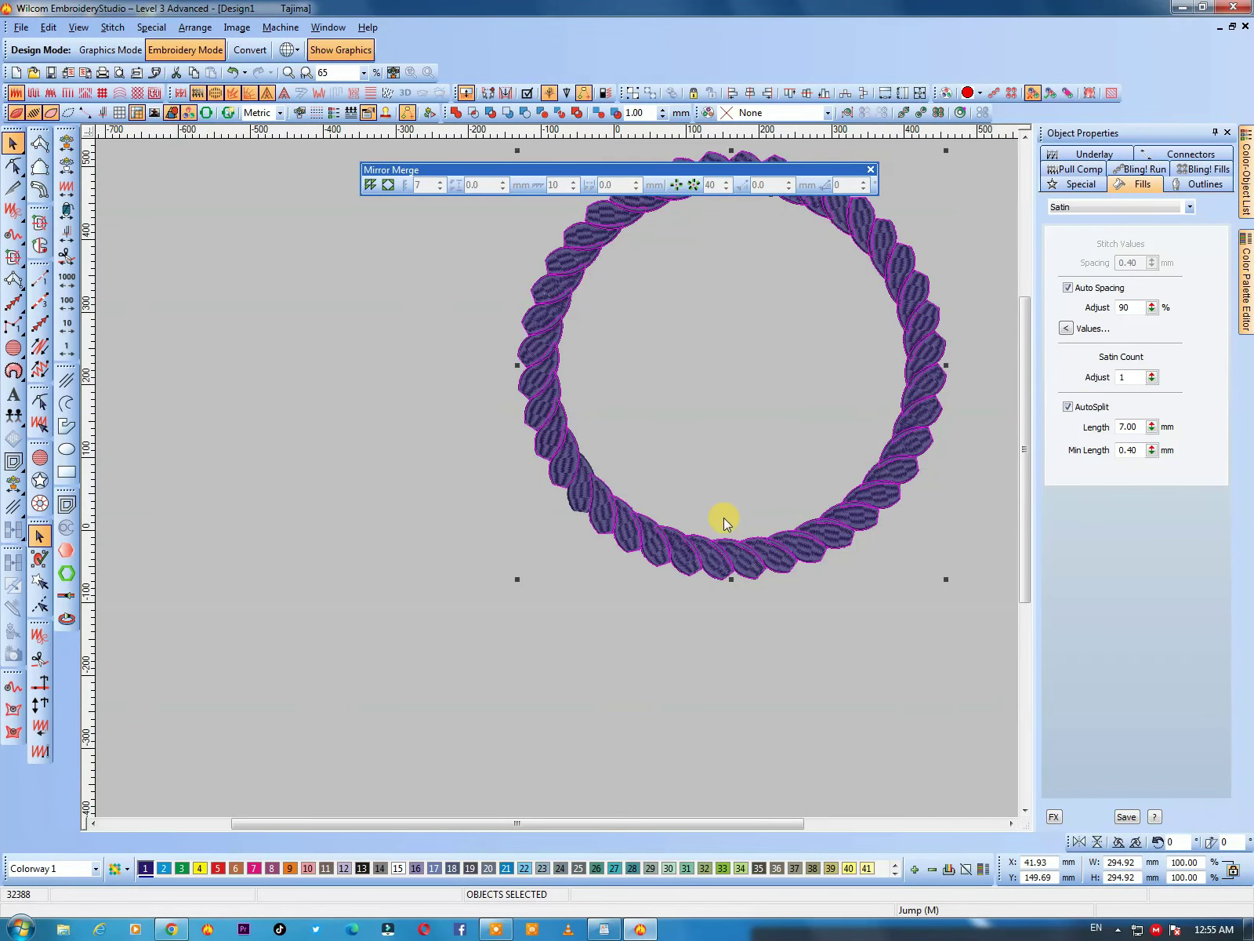
key(0)
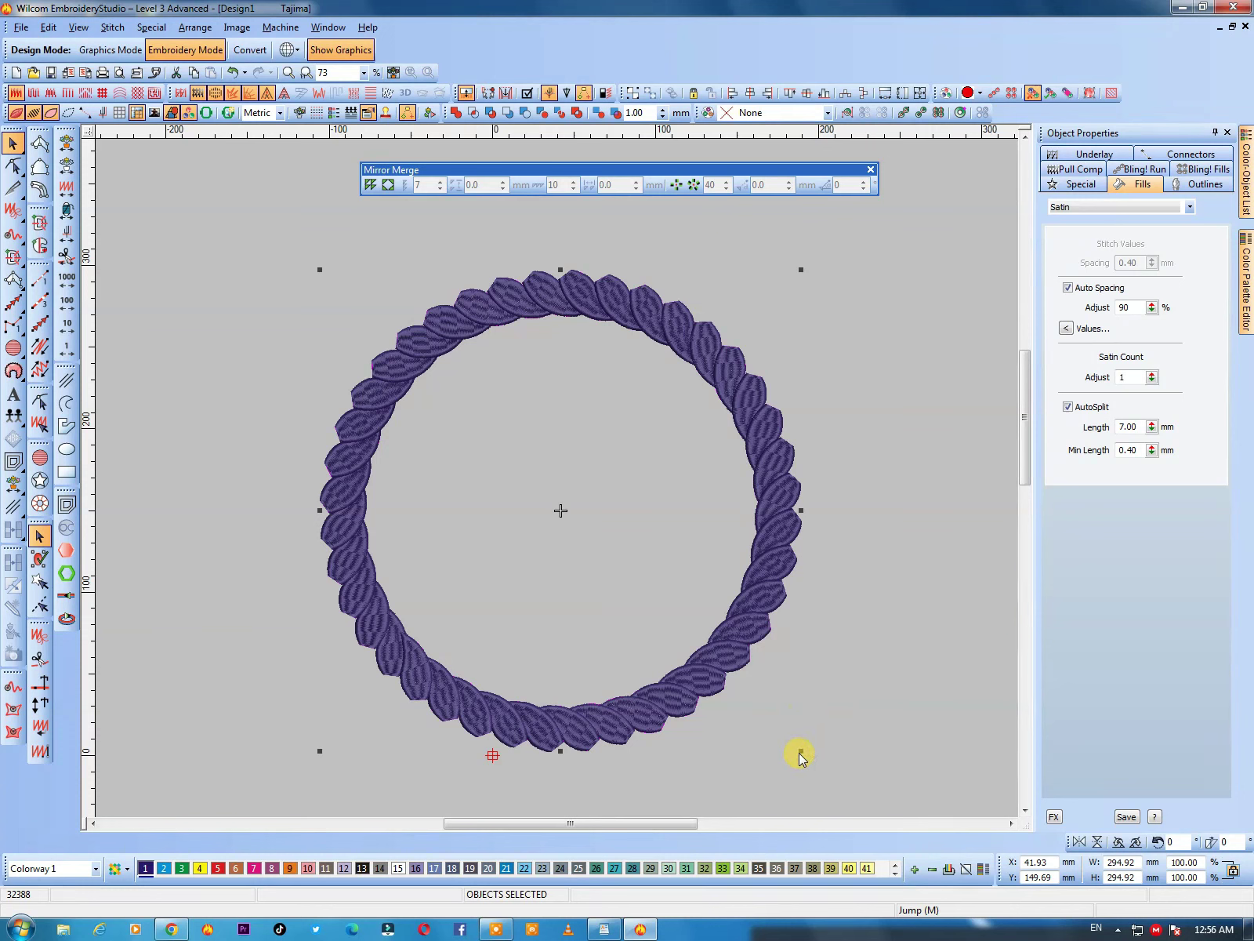
Step: Delete the entire leaf wreath and dock the floating Mirror Merge toolbar beside the design mode options
drag(799, 752, 797, 750)
key(shift+z)
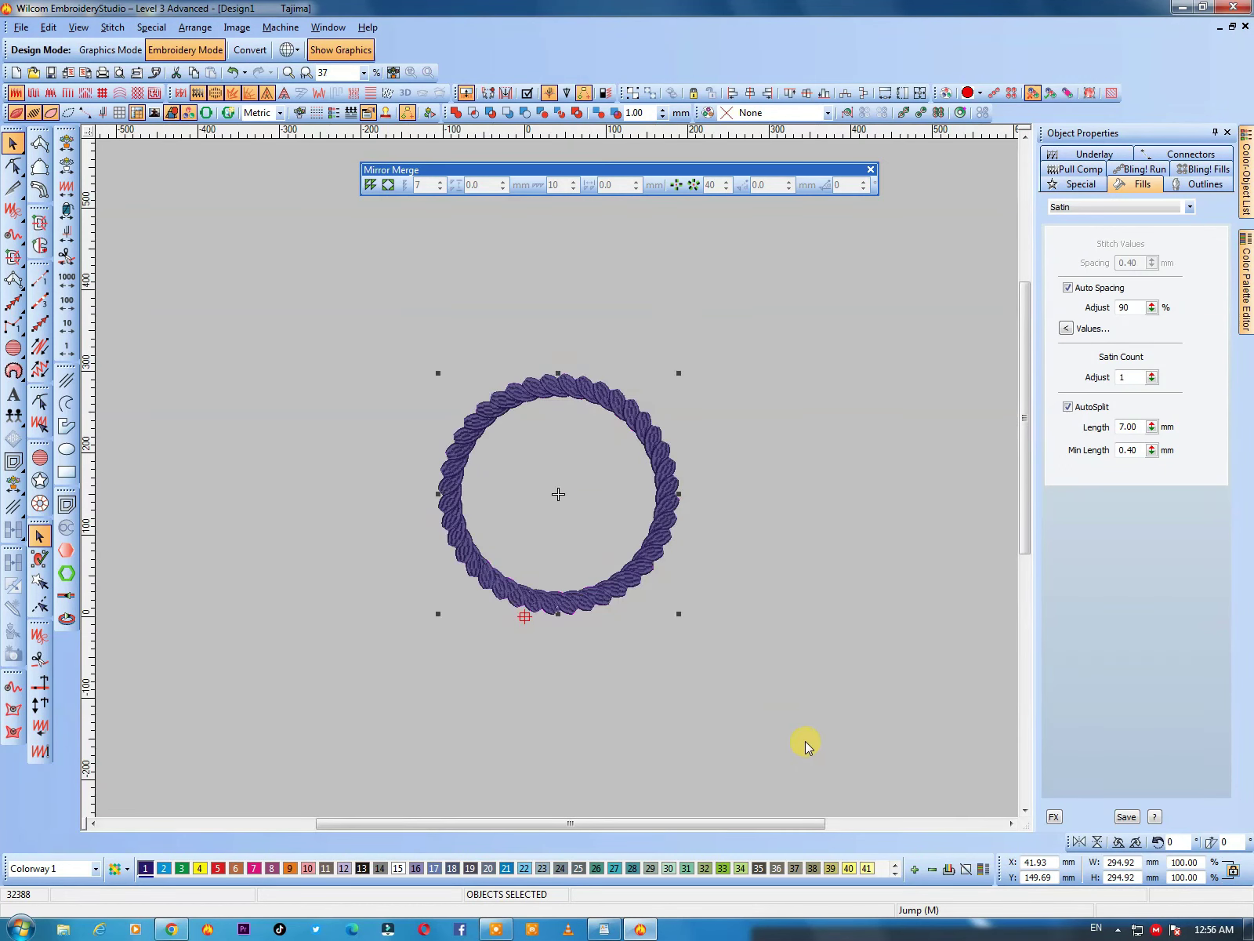
drag(774, 299, 374, 702)
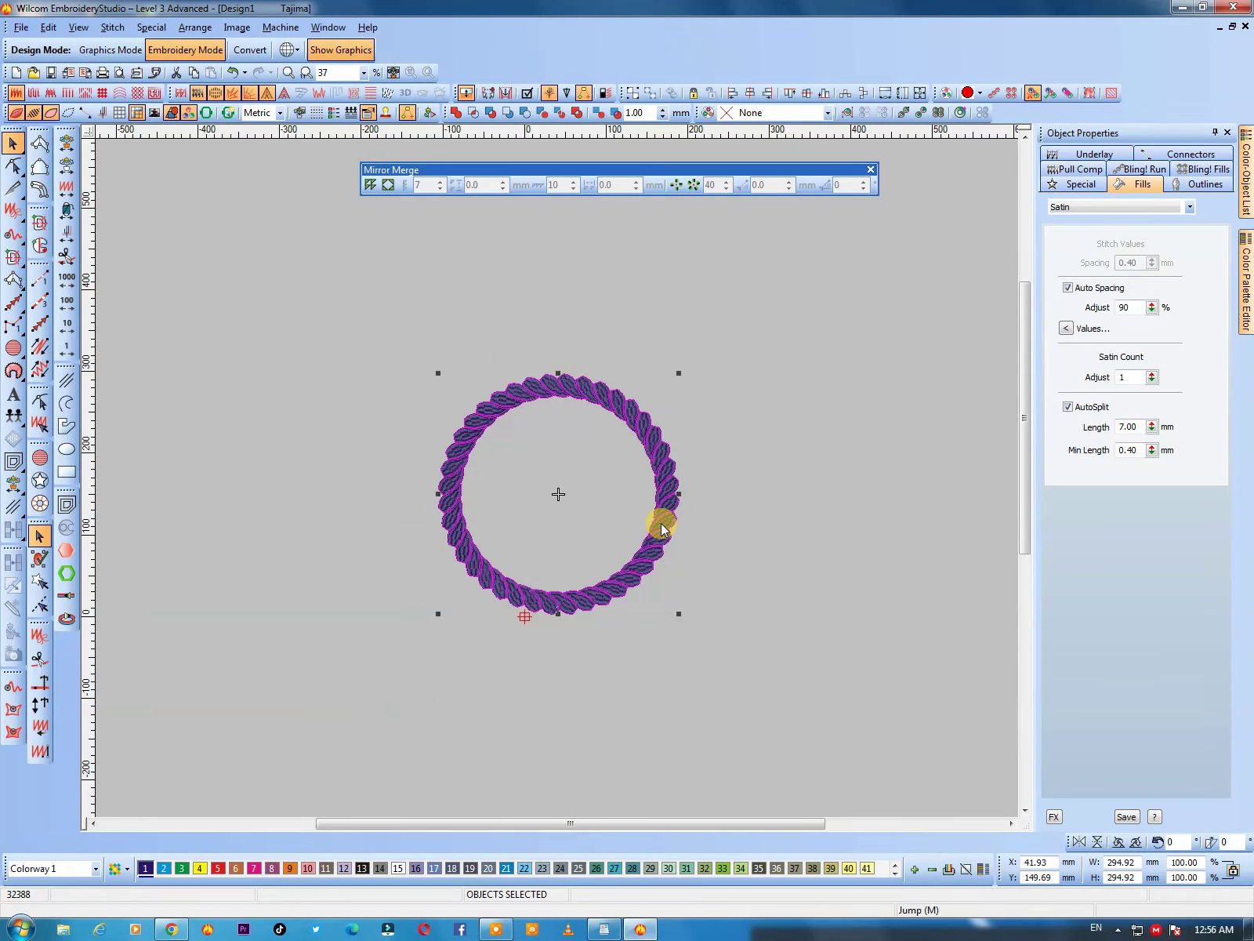
key(Delete)
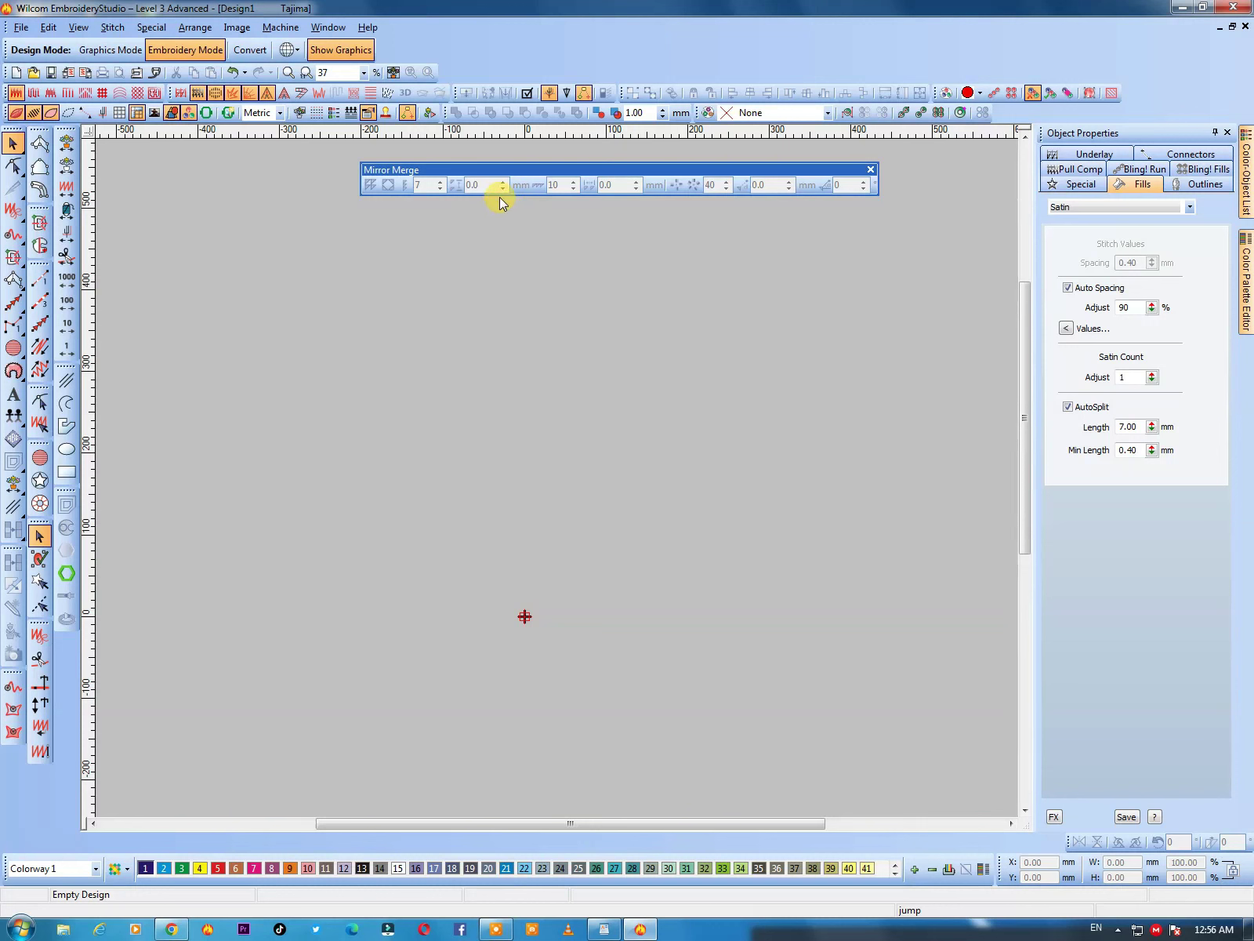
double_click(640, 169)
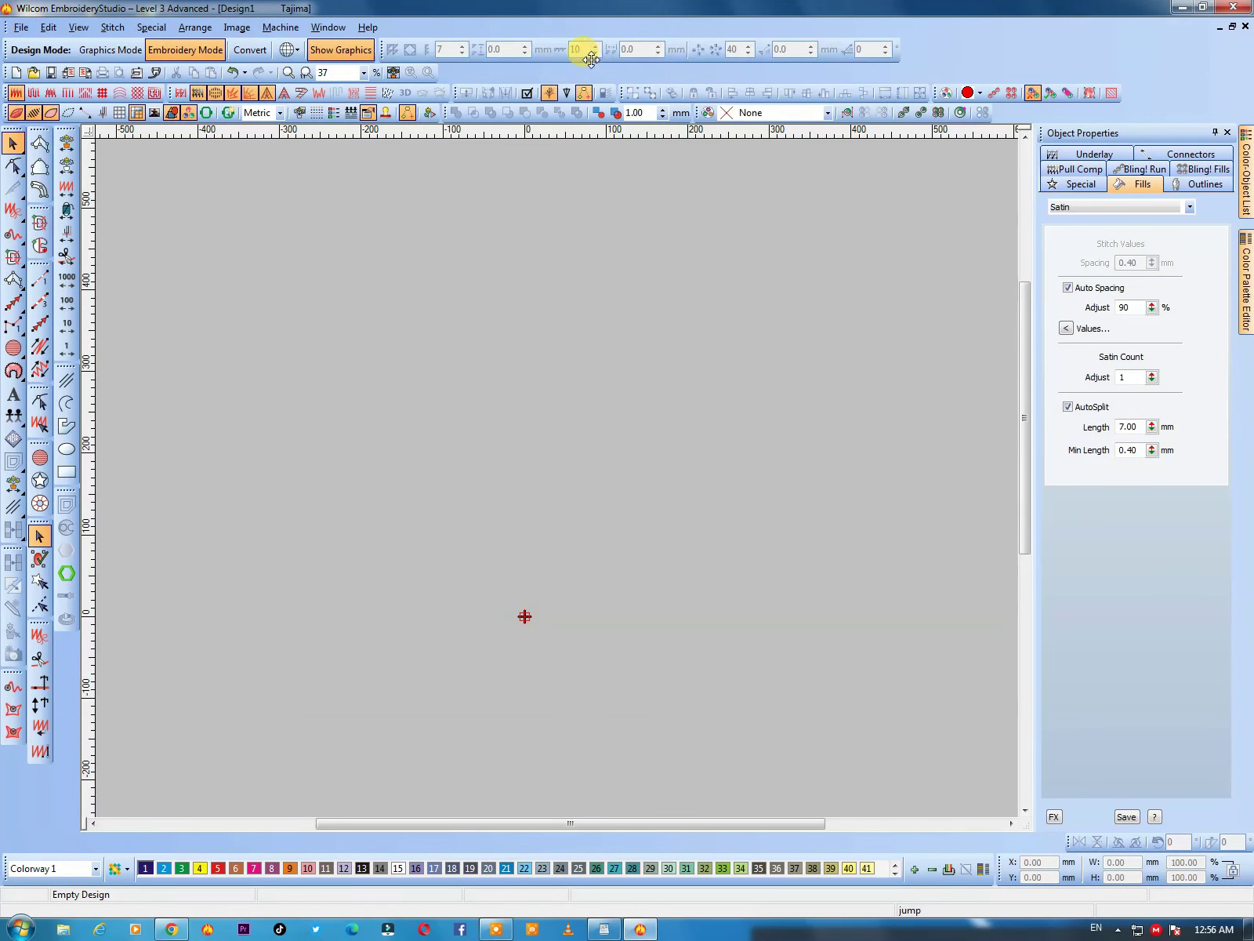